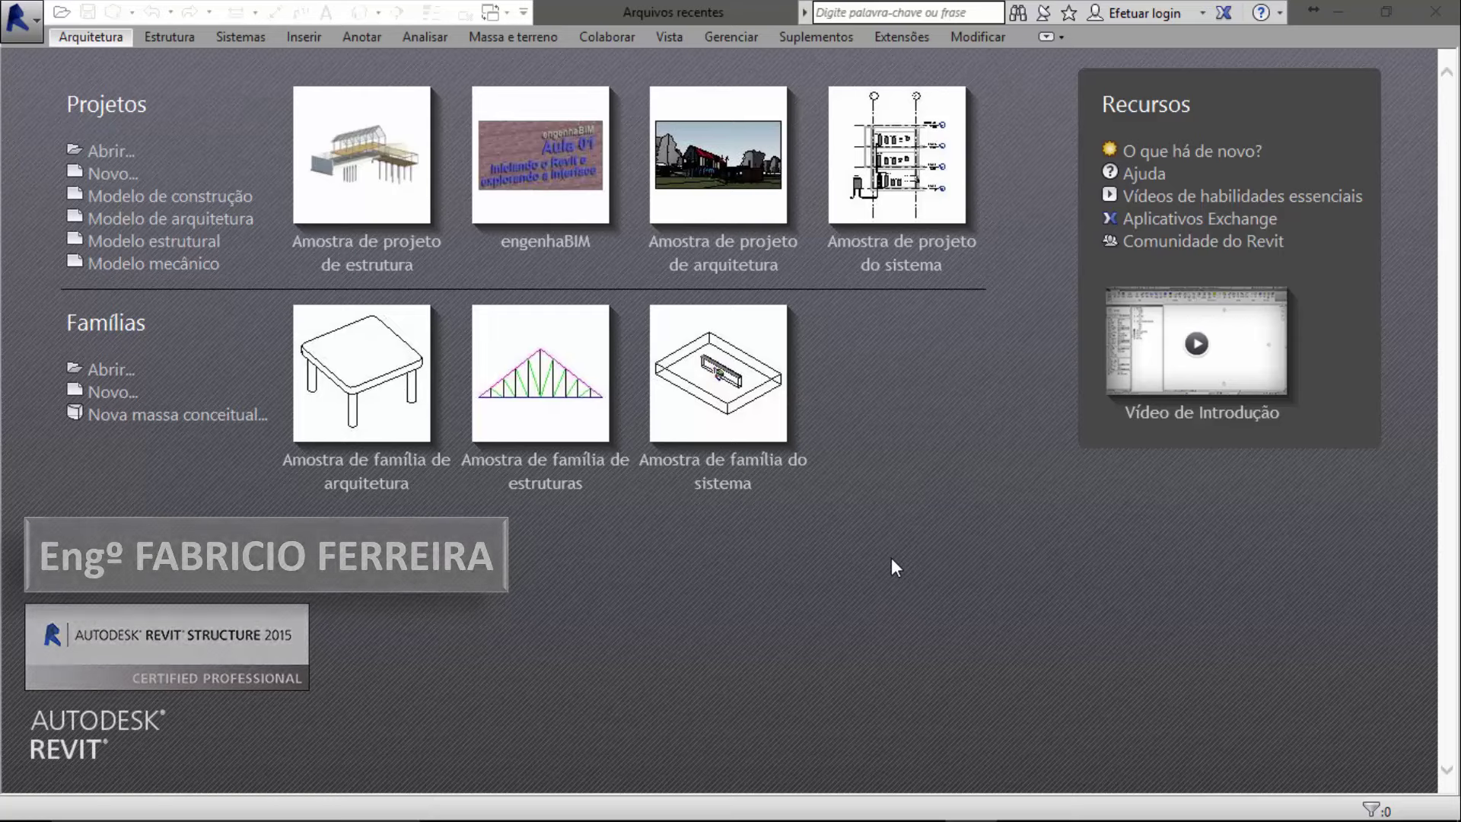
# Switch from the Revit start screen to the Camtasia Studio project engenhaBIM.camproj
pyautogui.hotkey('alt', 'Tab')
pyautogui.hotkey('alt', 'Tab')
pyautogui.hotkey('alt', 'Tab')
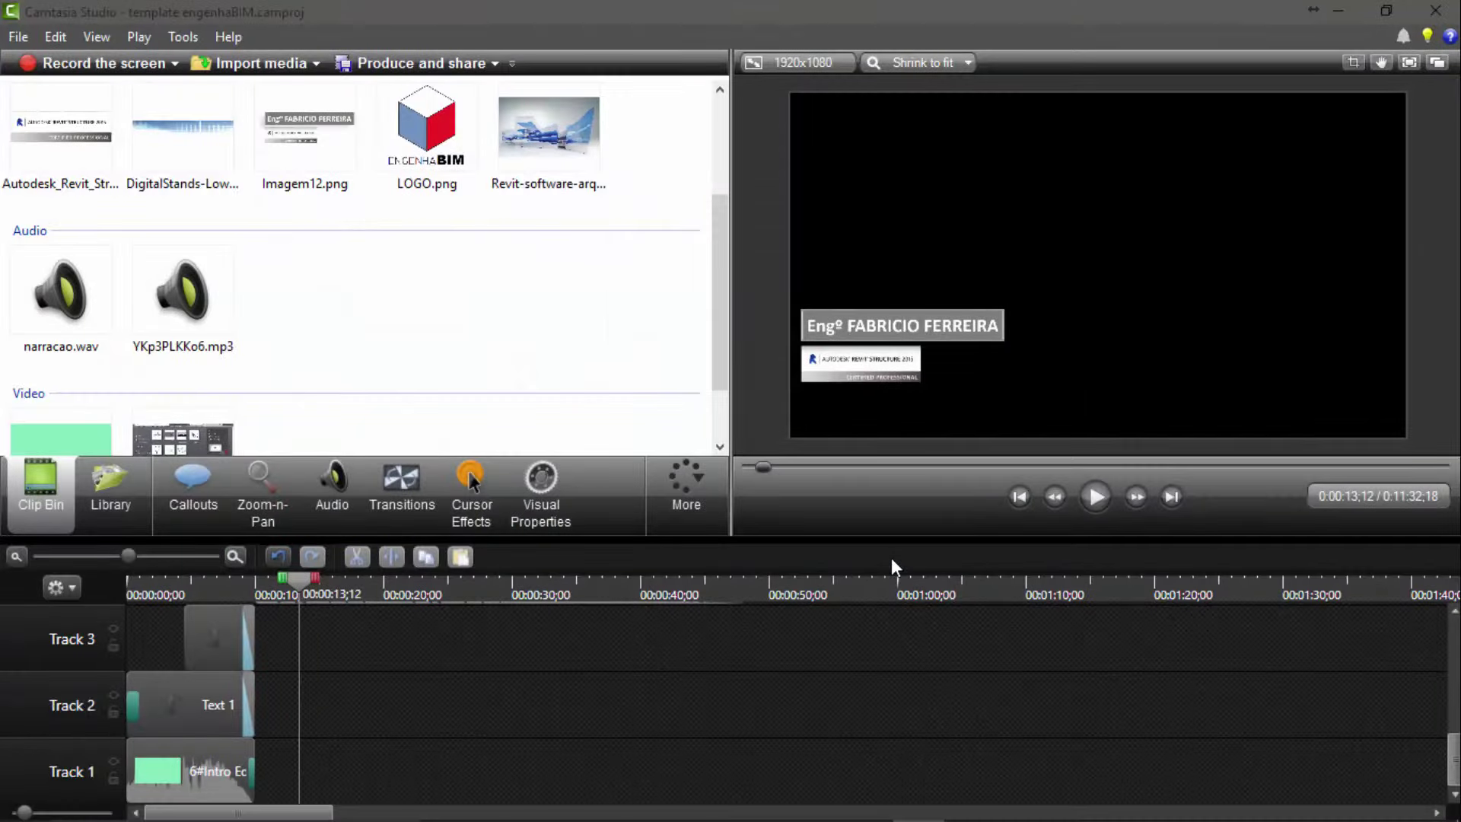
pyautogui.hotkey('alt', 'Tab')
pyautogui.hotkey('alt', 'Tab')
pyautogui.hotkey('alt', 'Tab')
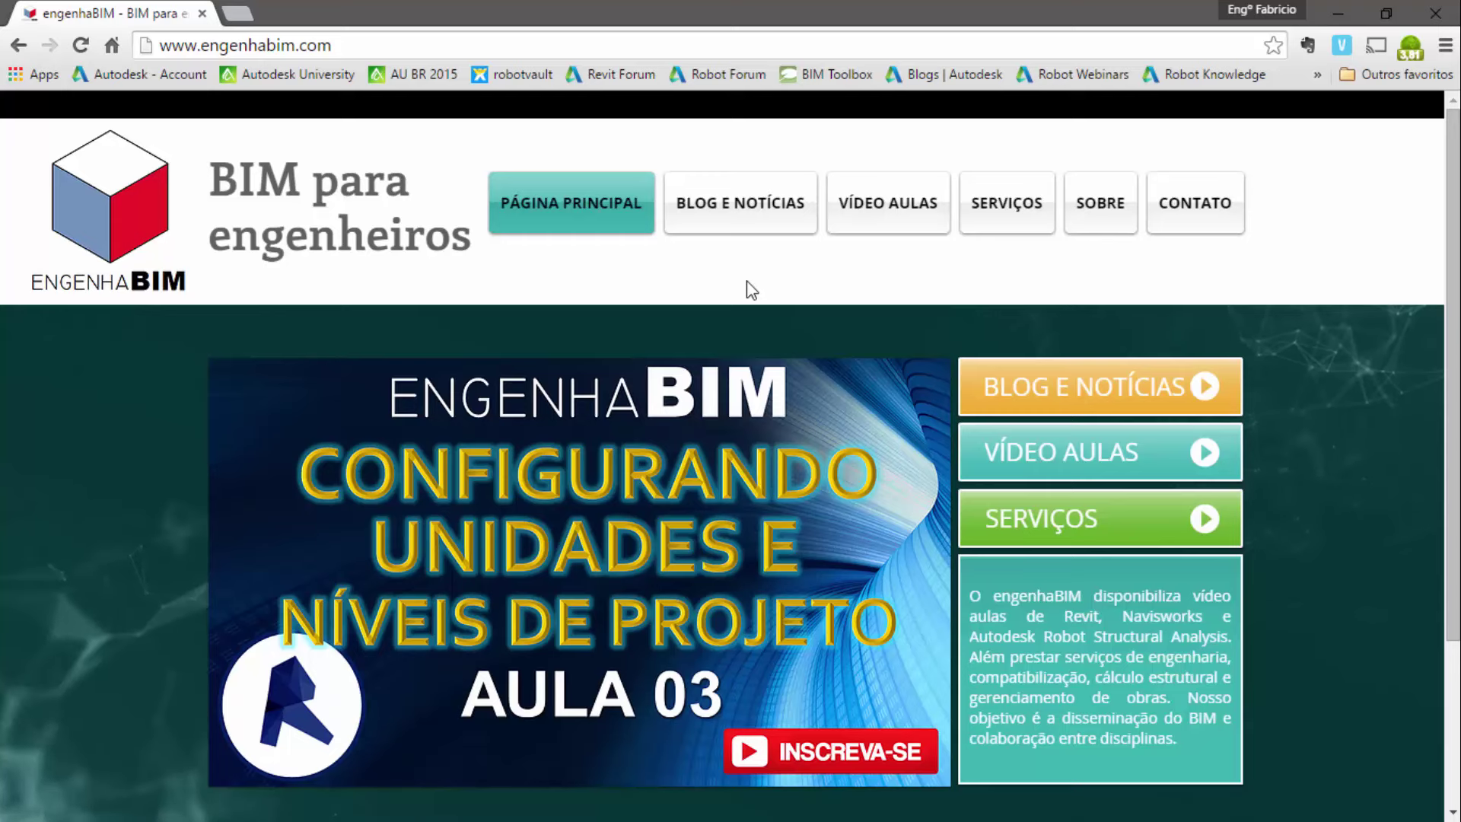
# Return from the engenhaBIM page in Chrome to the Revit 2016 start screen
pyautogui.hotkey('alt', 'Tab')
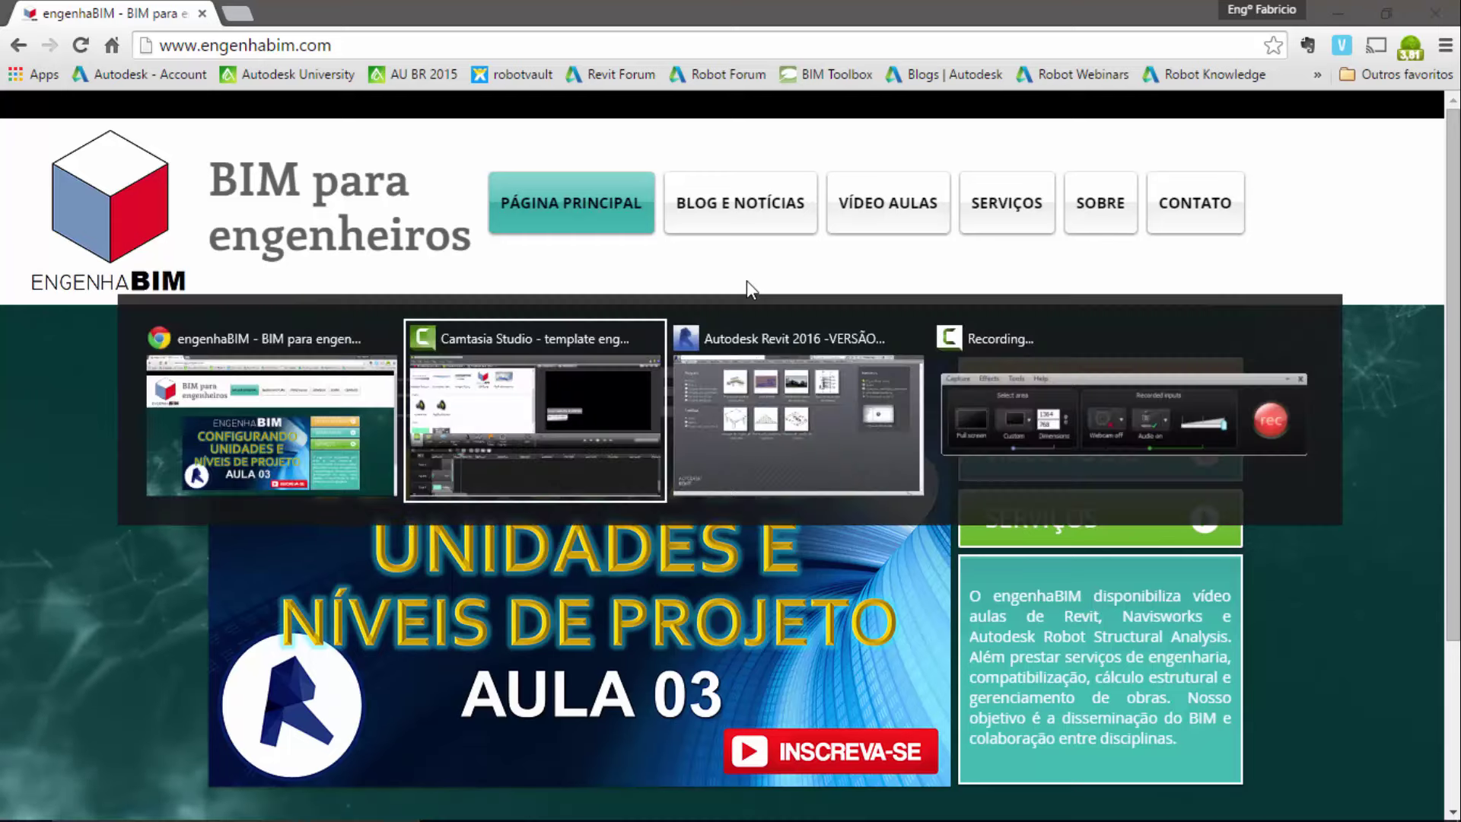
pyautogui.hotkey('alt', 'Tab')
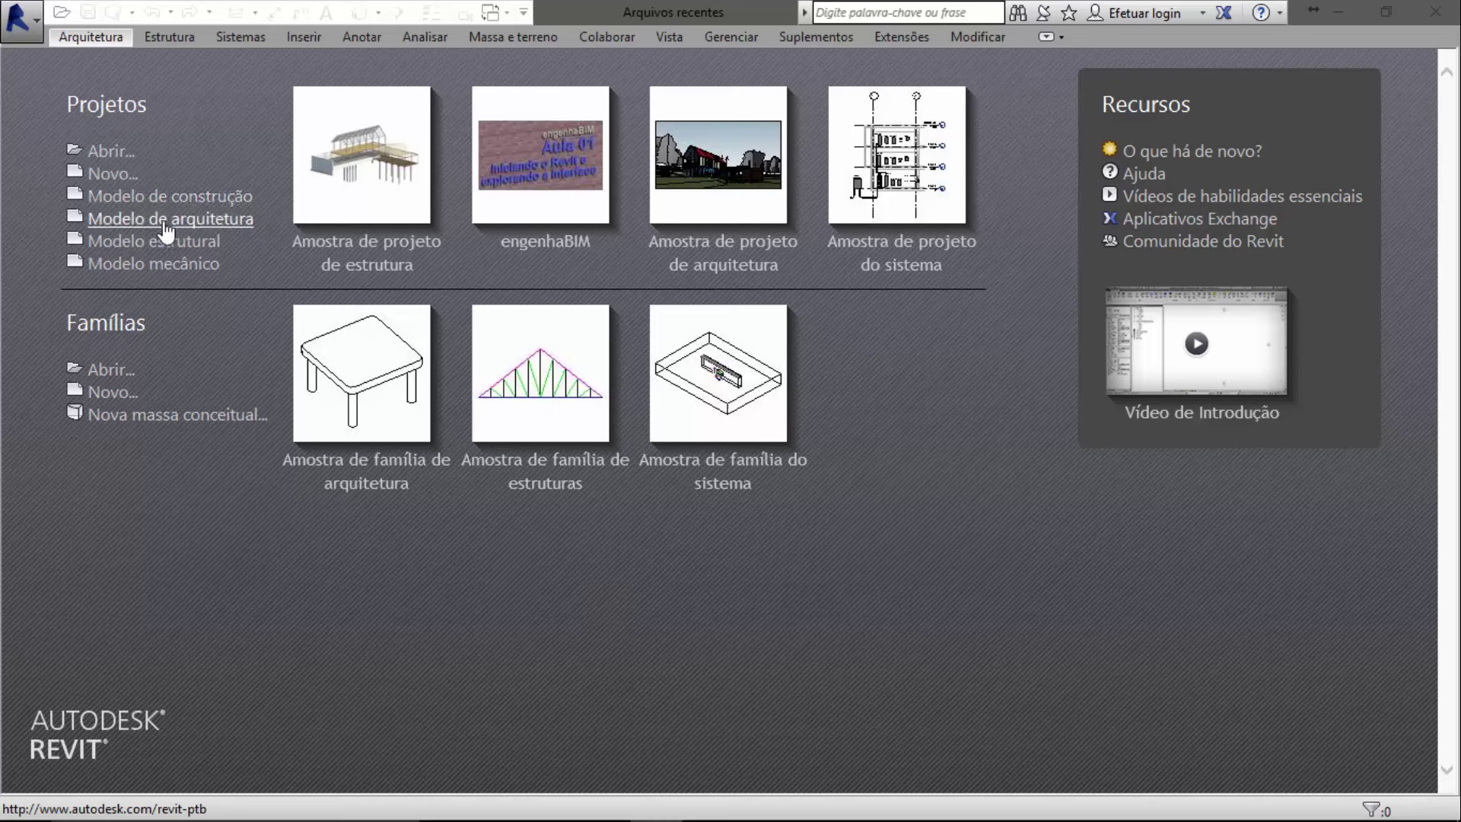
# Create a new project Projeto2 from Modelo de arquitetura, opening on Pavimento 2
pyautogui.click(321, 274)
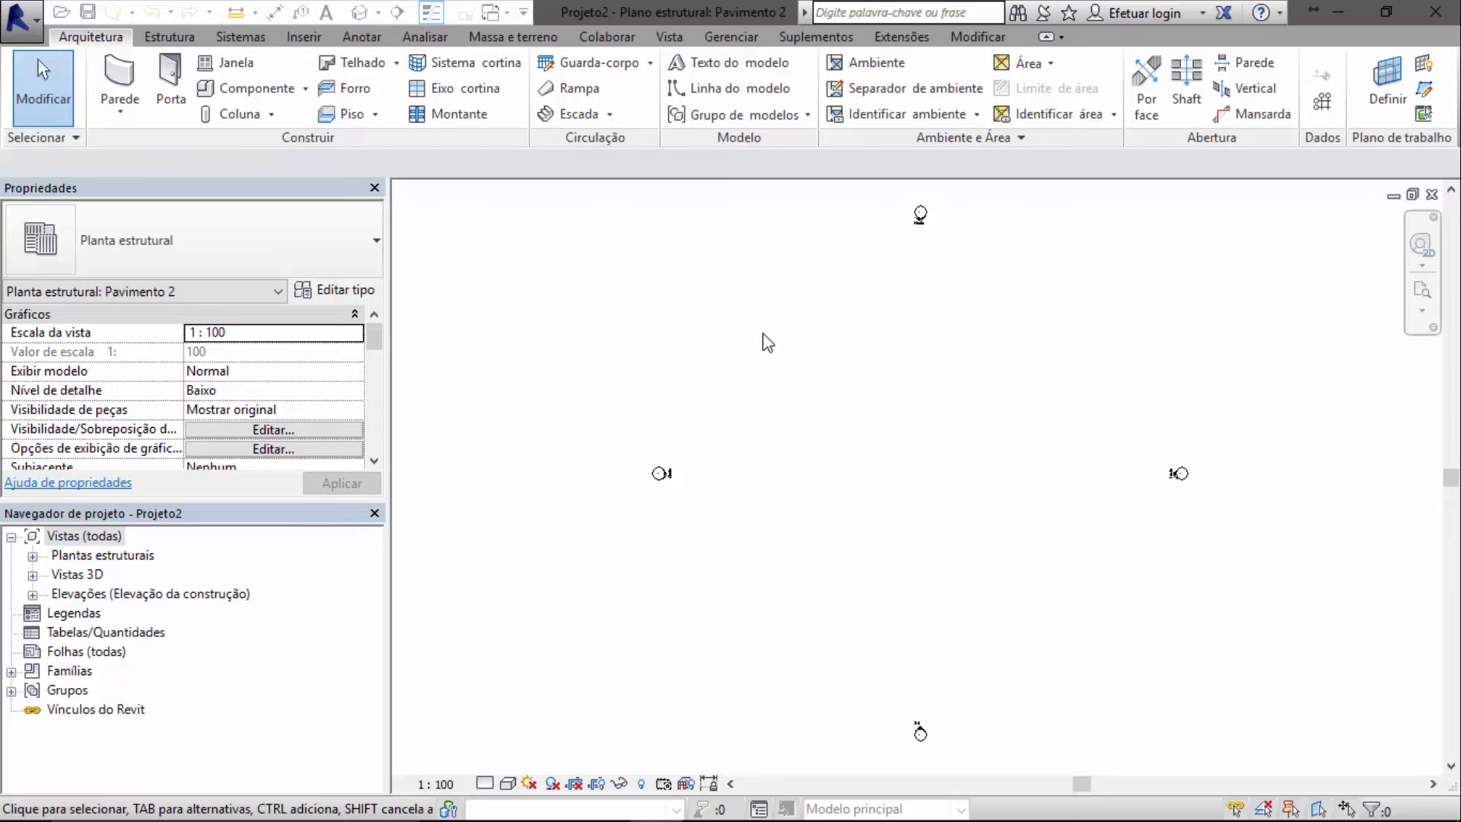
# Open Unidades do projeto from Gerenciar and bring up the Linear length format settings
pyautogui.click(728, 45)
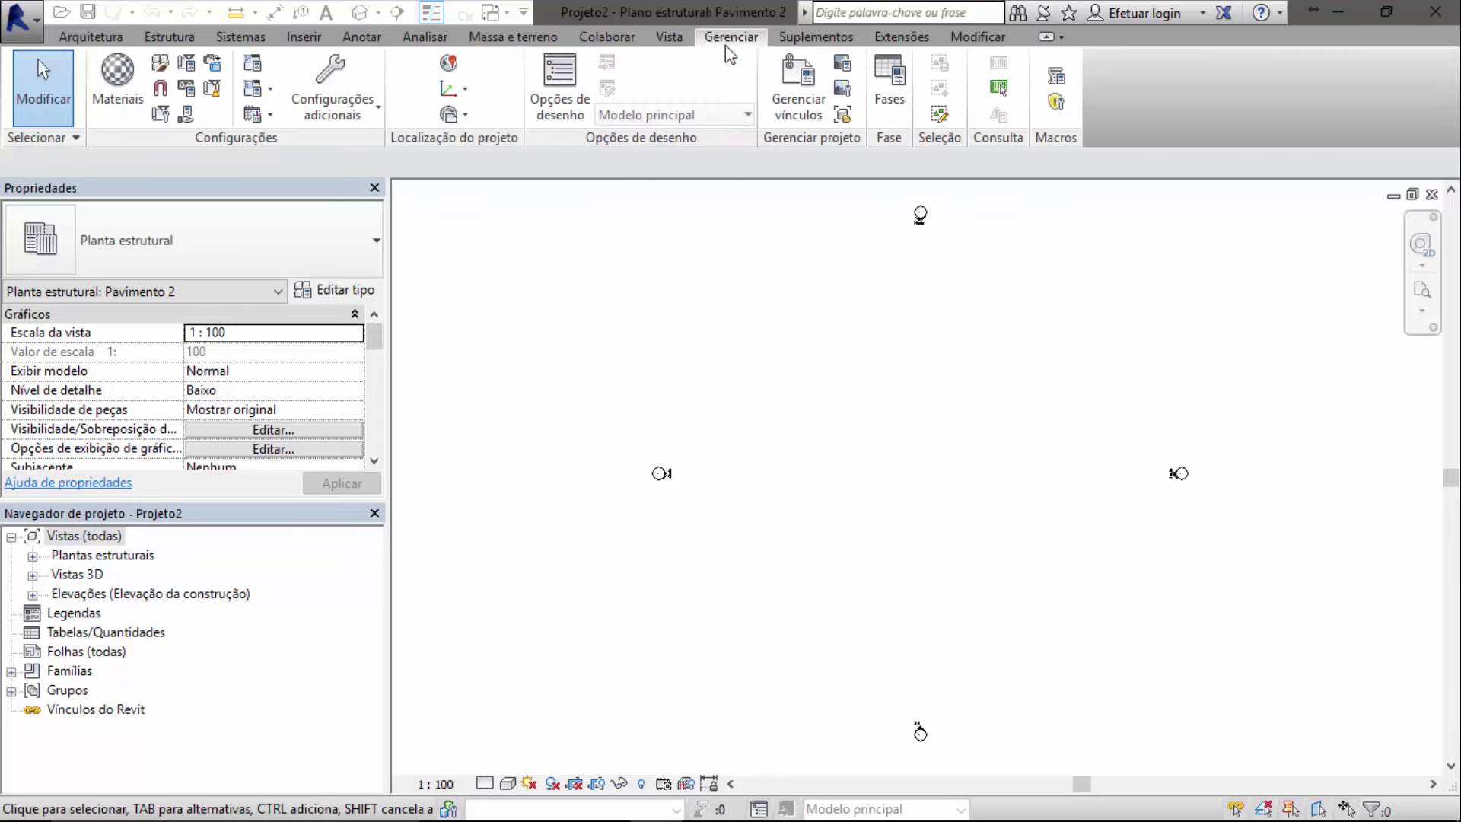
pyautogui.click(182, 93)
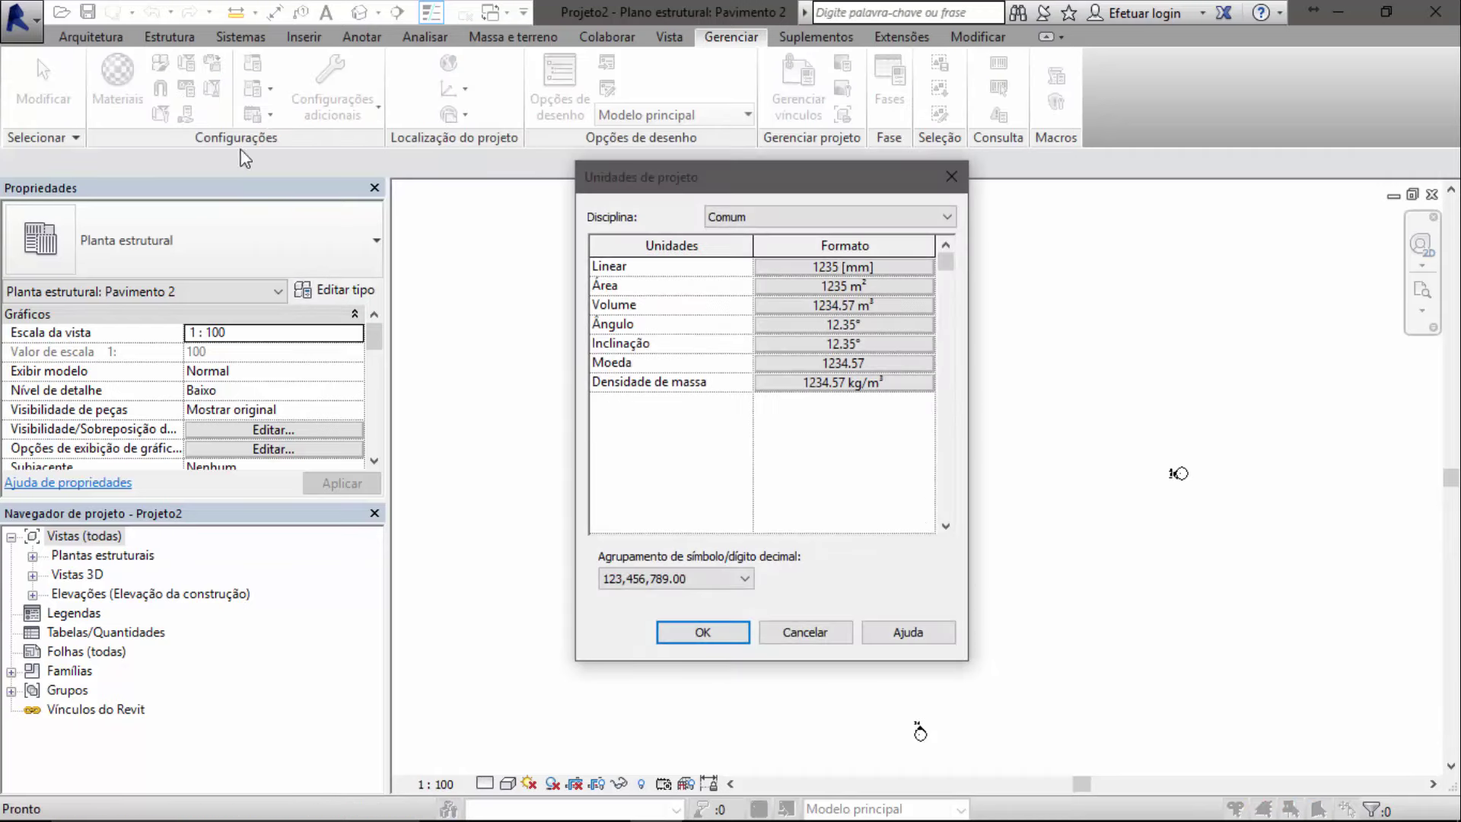
pyautogui.moveTo(751, 190); pyautogui.dragTo(790, 185)
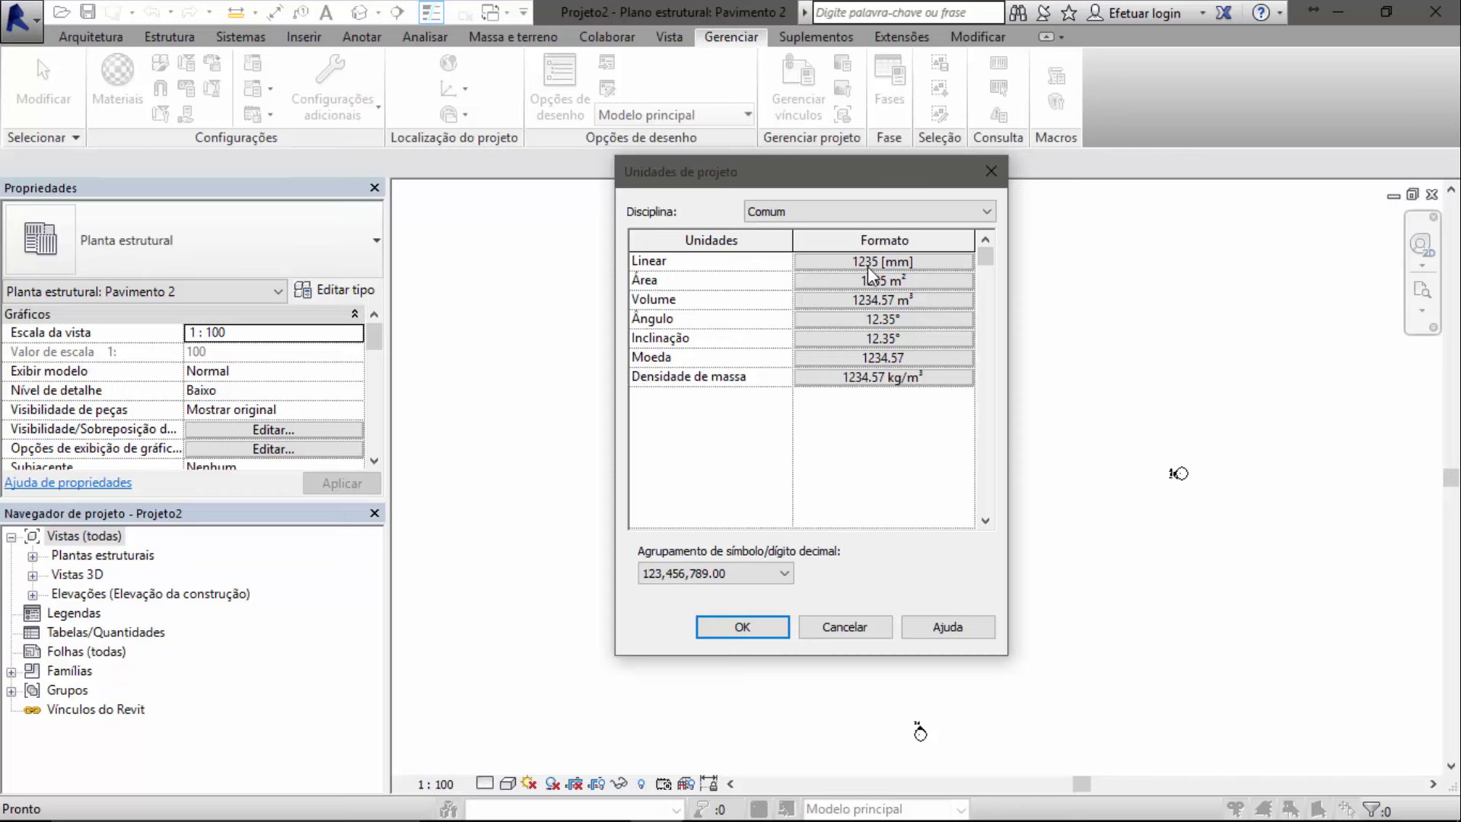
pyautogui.click(869, 265)
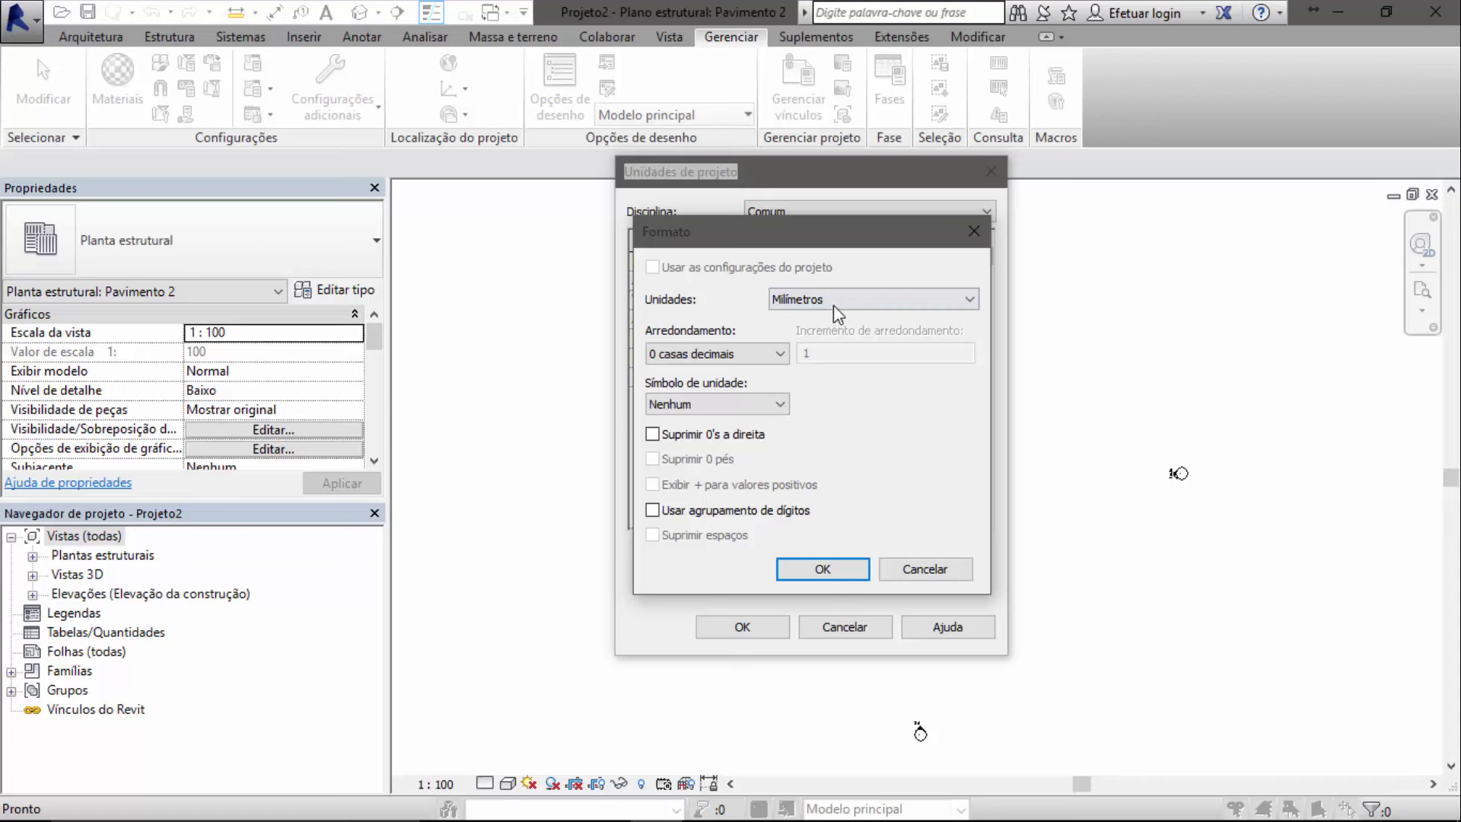
# Set Linear units to Metros with 2 decimal places and no symbol, then apply
pyautogui.click(835, 306)
pyautogui.click(834, 384)
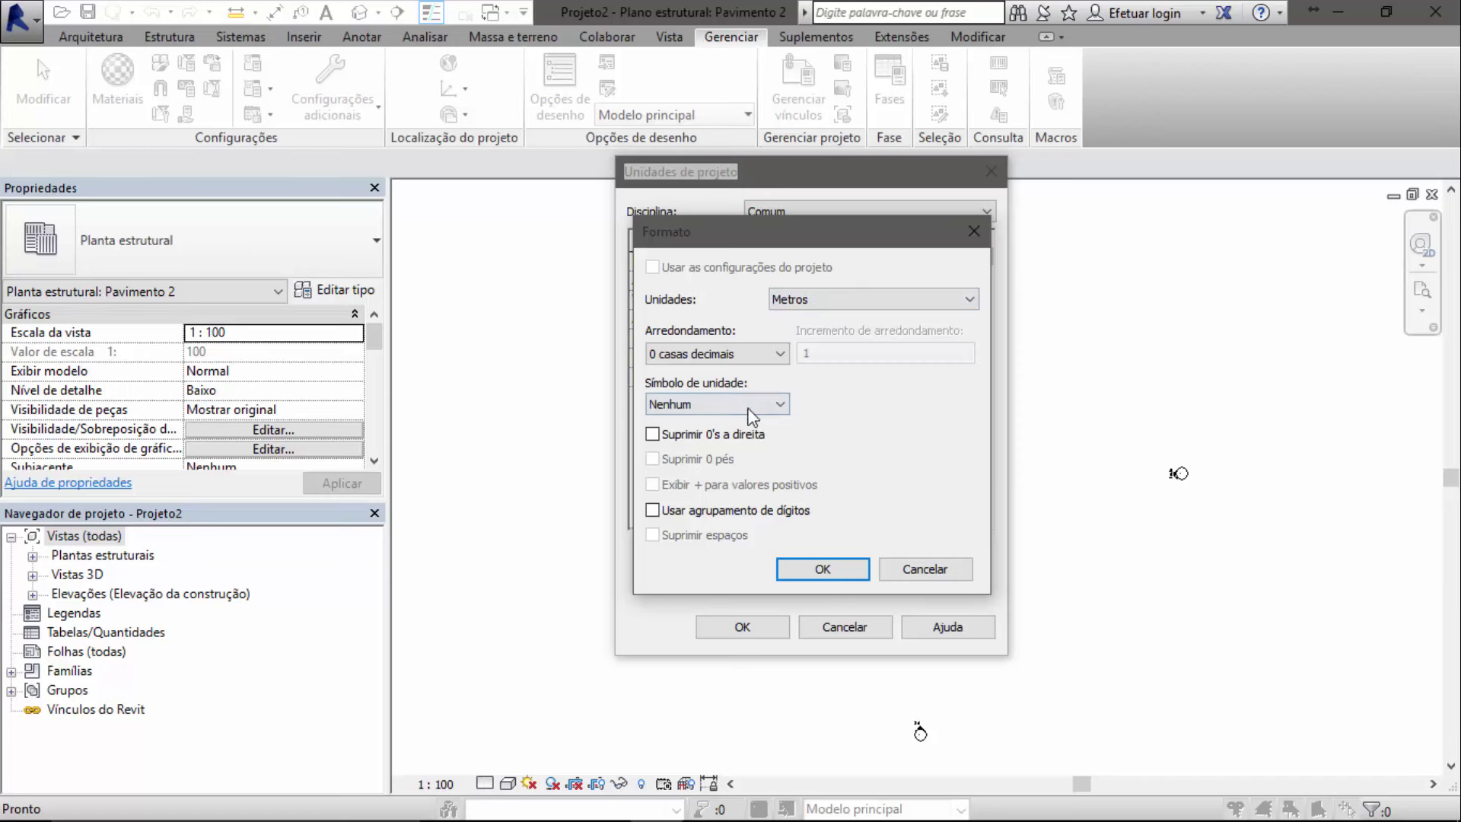
pyautogui.click(769, 354)
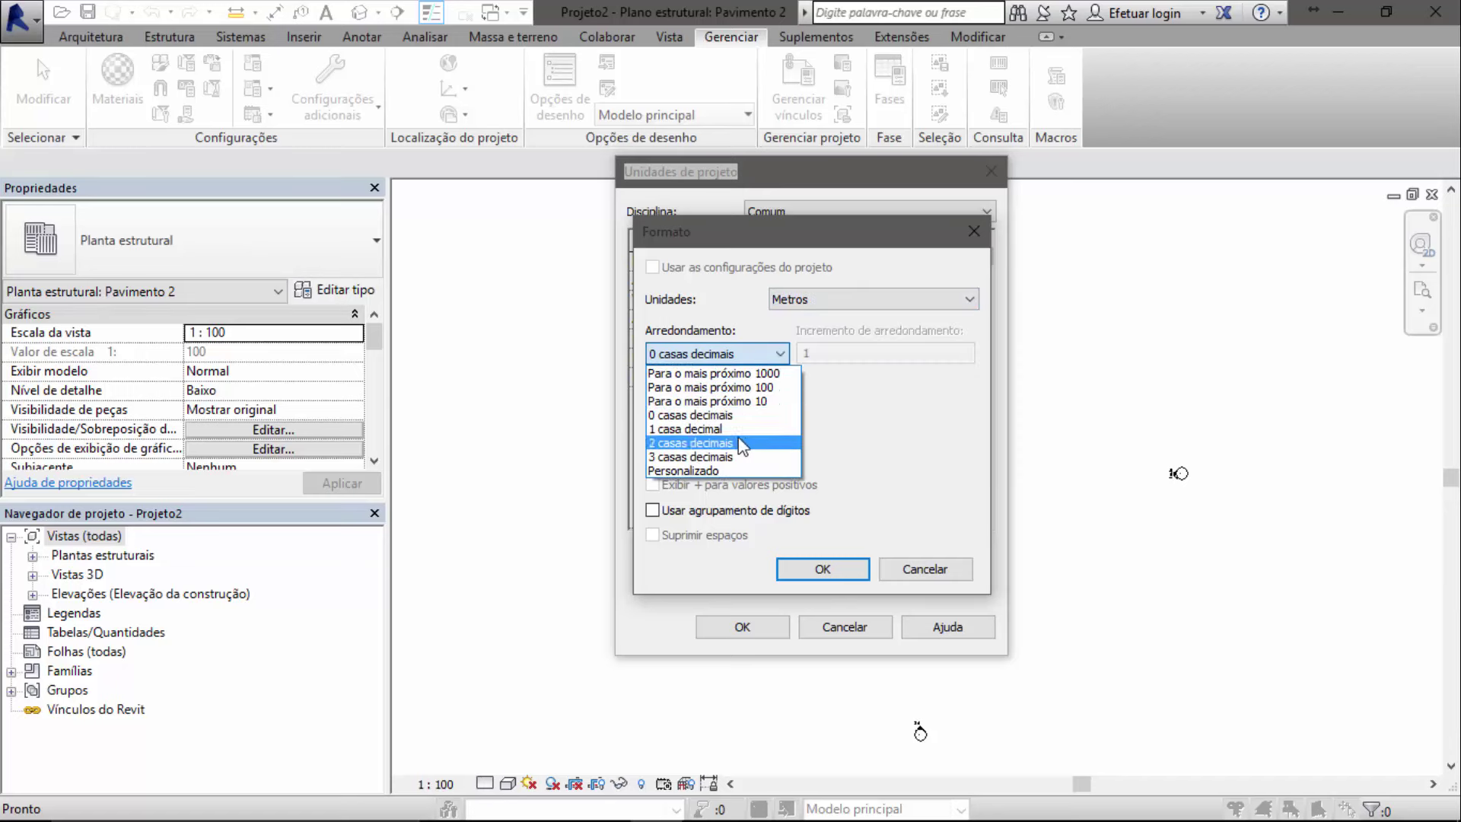
pyautogui.click(742, 443)
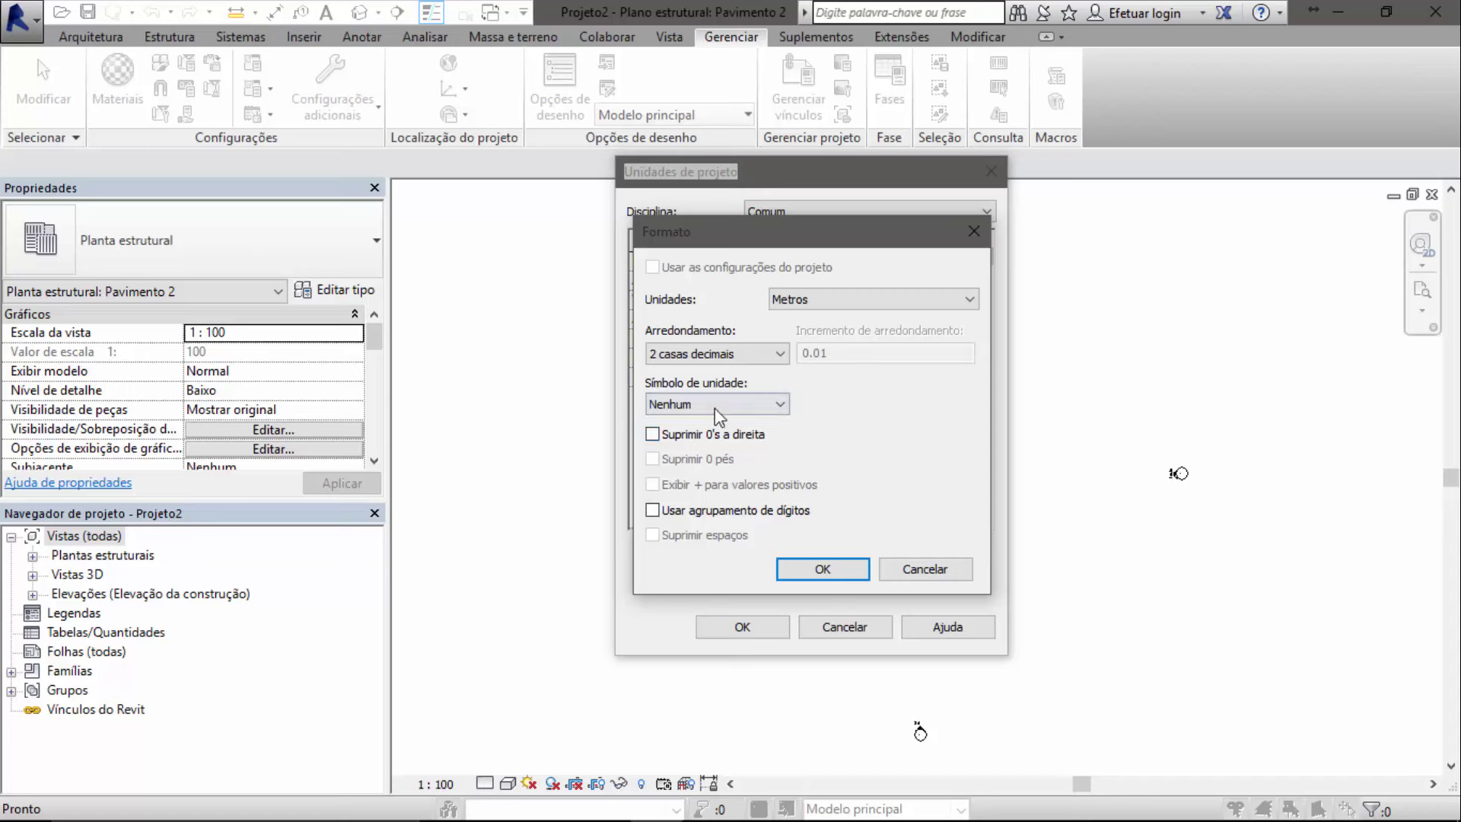
pyautogui.click(715, 404)
pyautogui.click(822, 571)
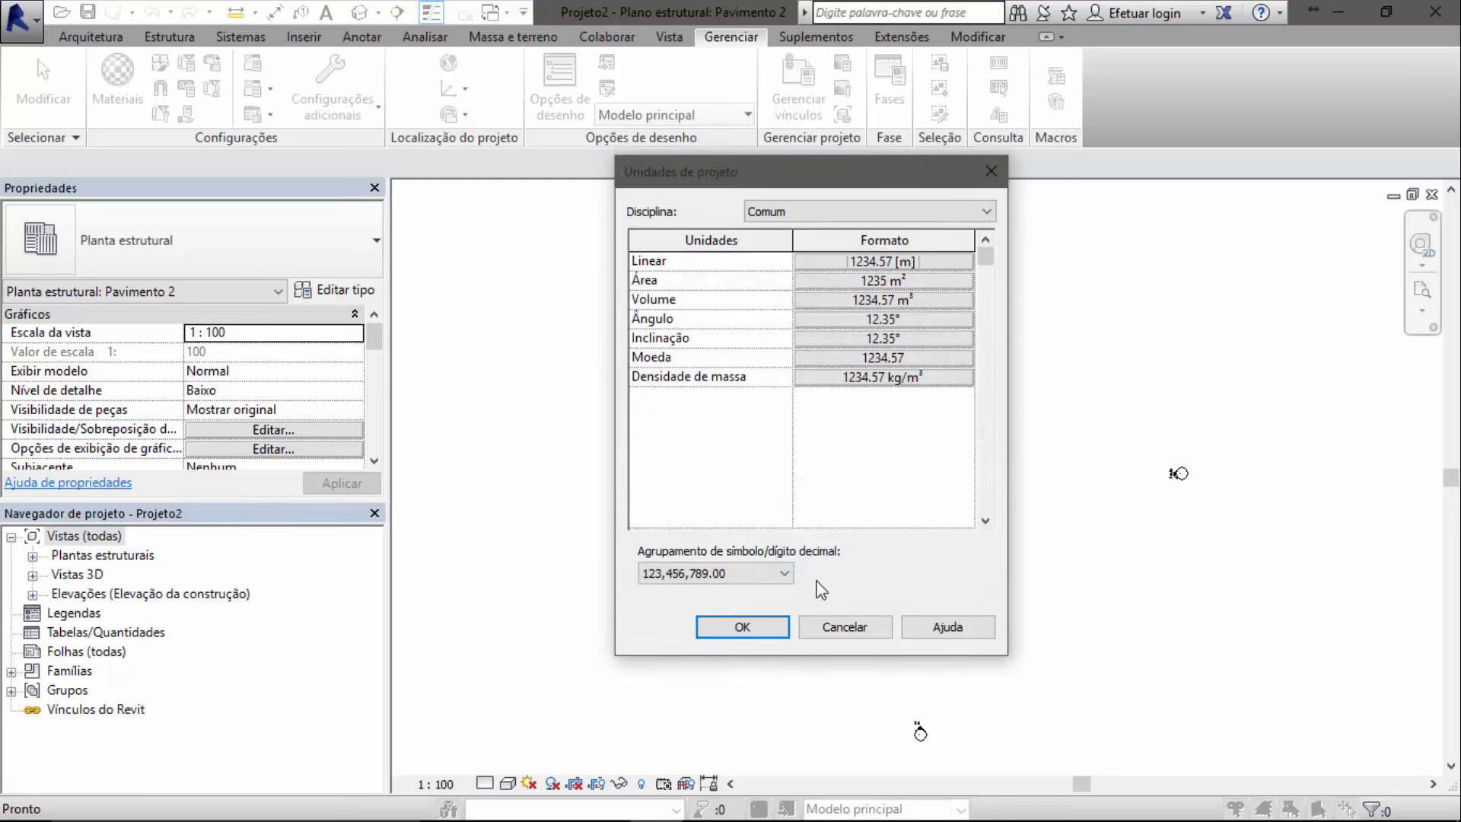
pyautogui.click(770, 626)
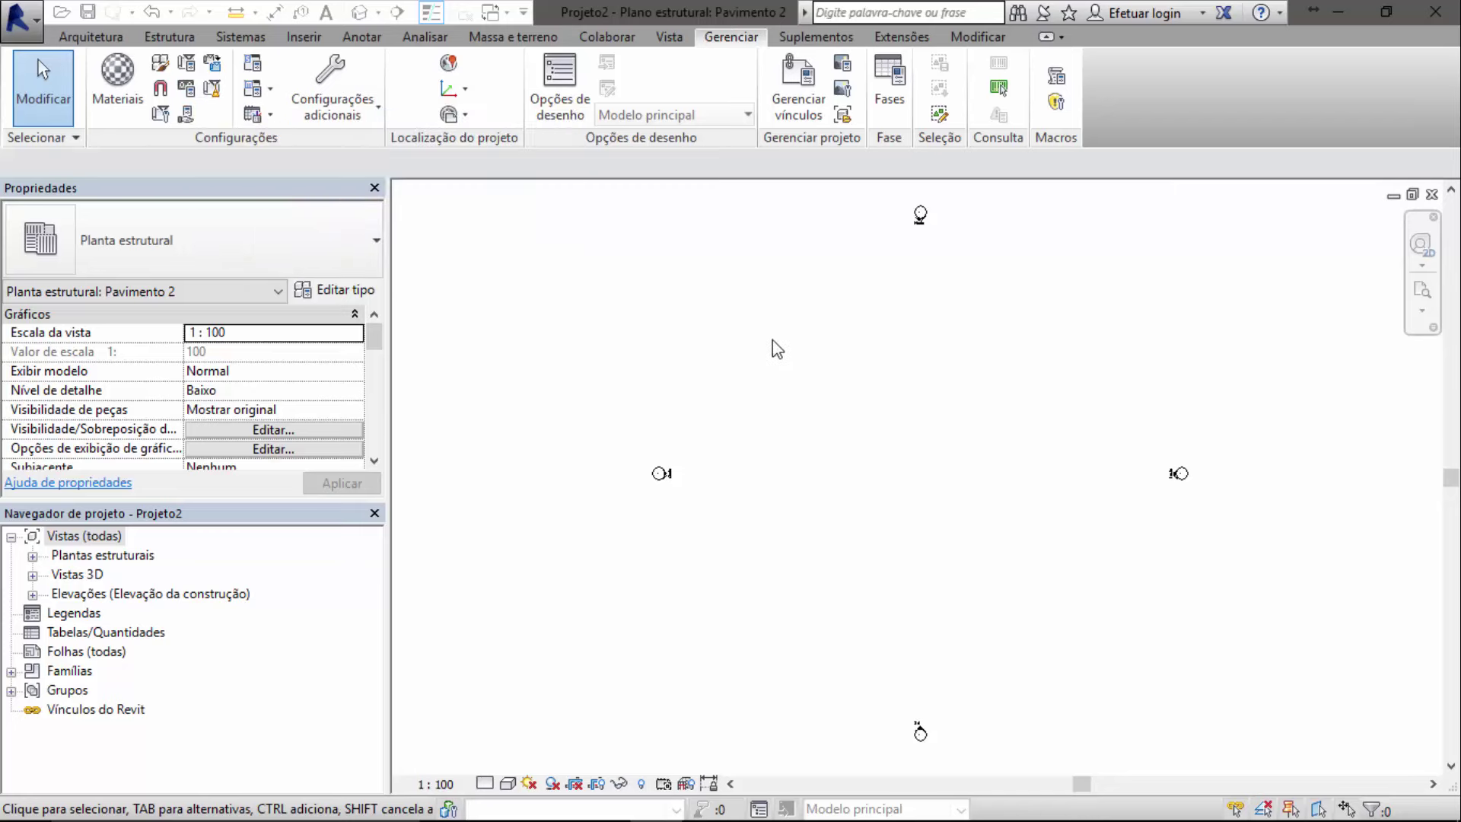
pyautogui.press('u')
pyautogui.press('n')
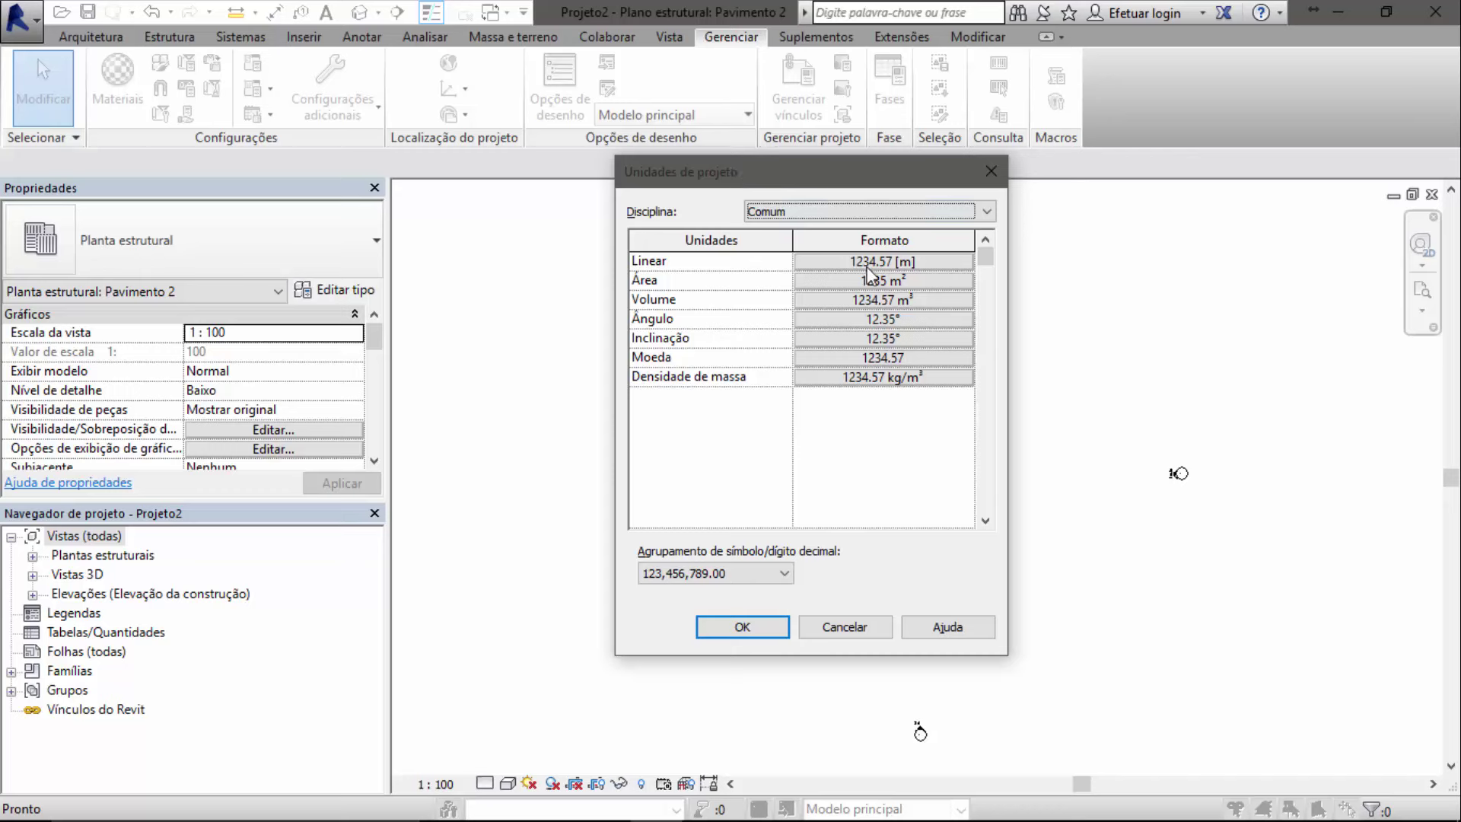
pyautogui.click(739, 626)
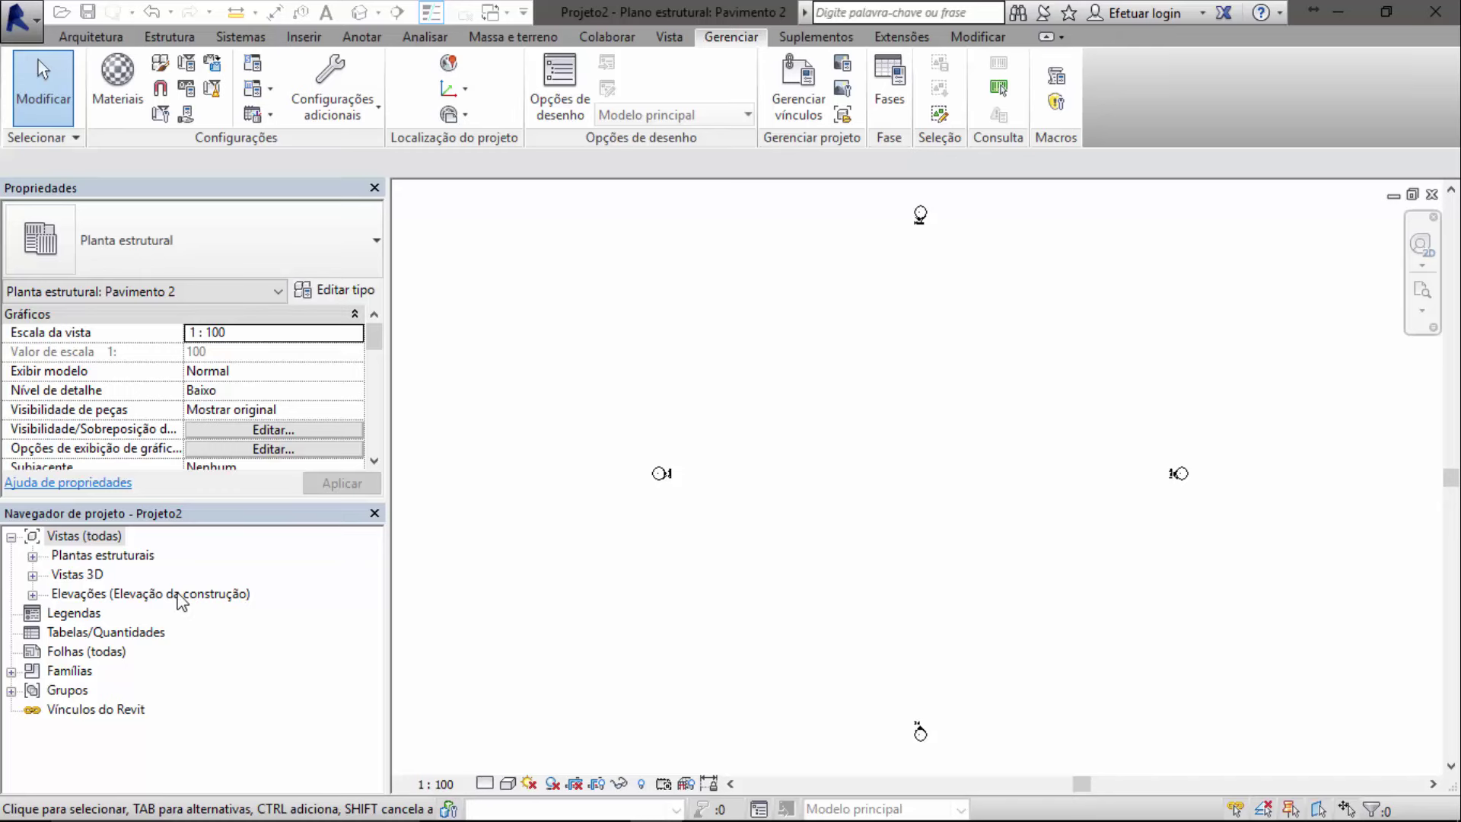
# Expand Plantas estruturais, view Pavimento 1 then Pavimento 2, and expand Elevações
pyautogui.click(32, 556)
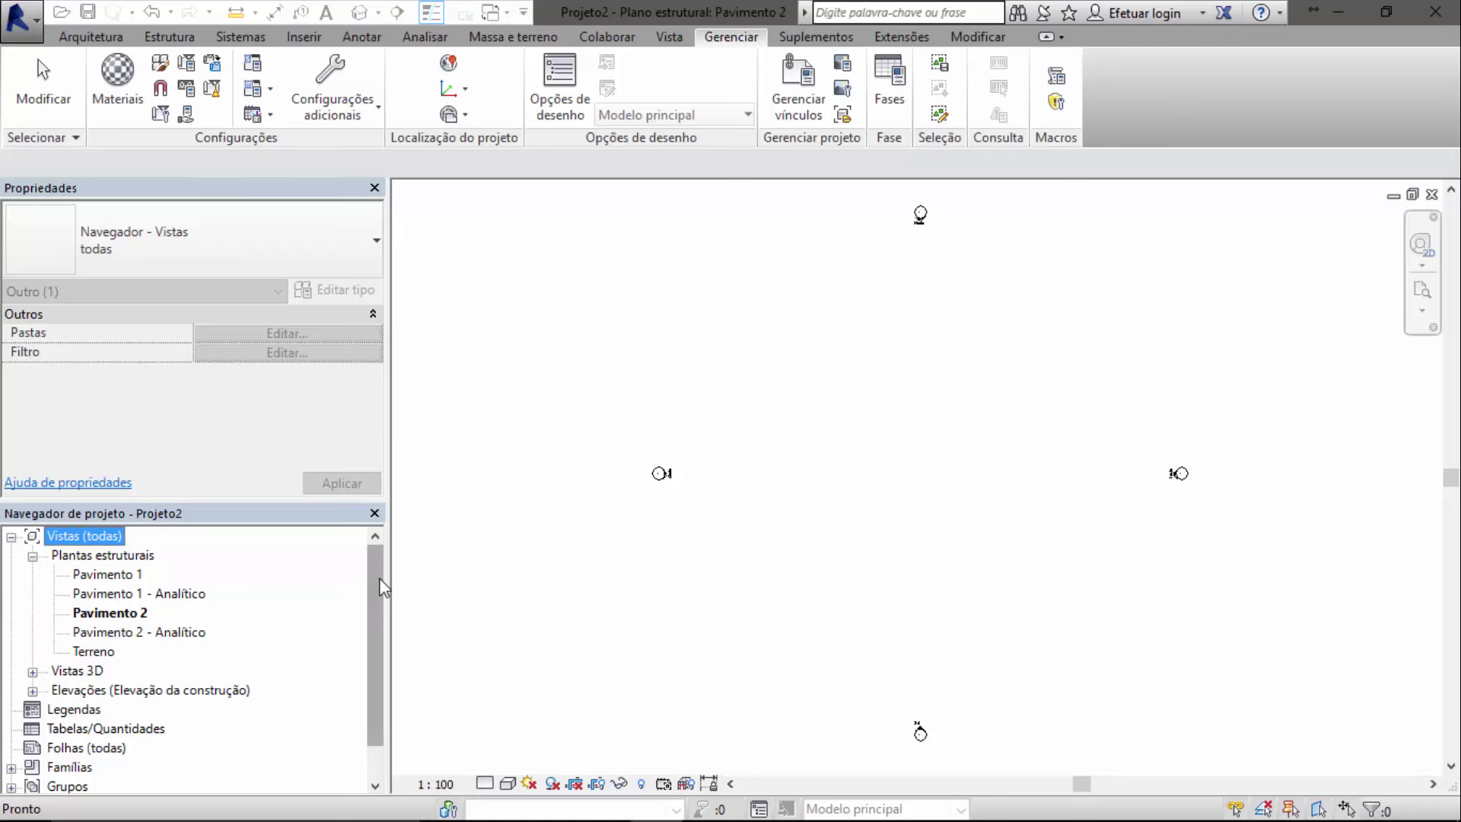
pyautogui.moveTo(374, 608); pyautogui.dragTo(131, 567)
pyautogui.doubleClick(131, 570)
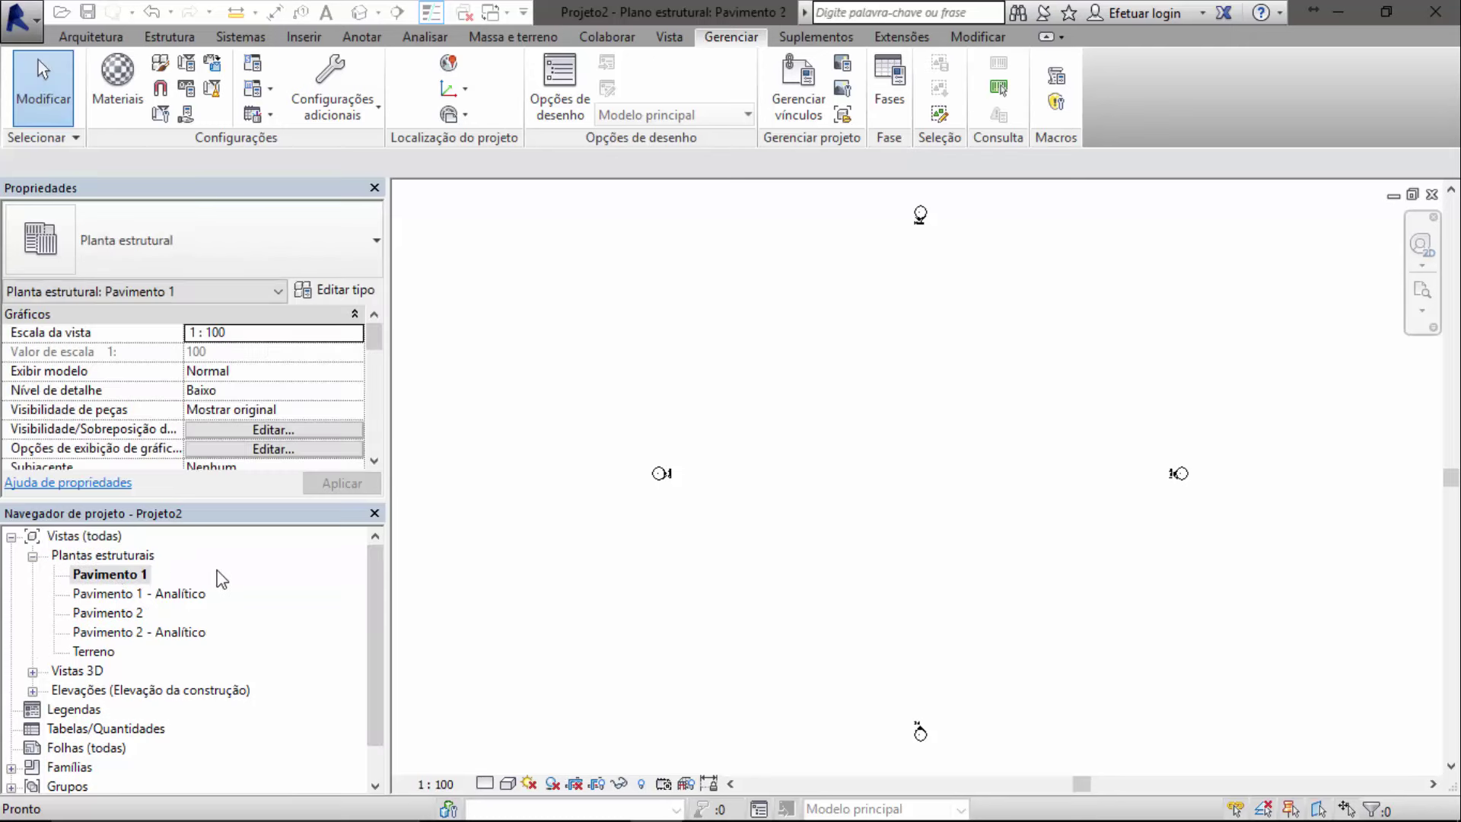
pyautogui.doubleClick(133, 613)
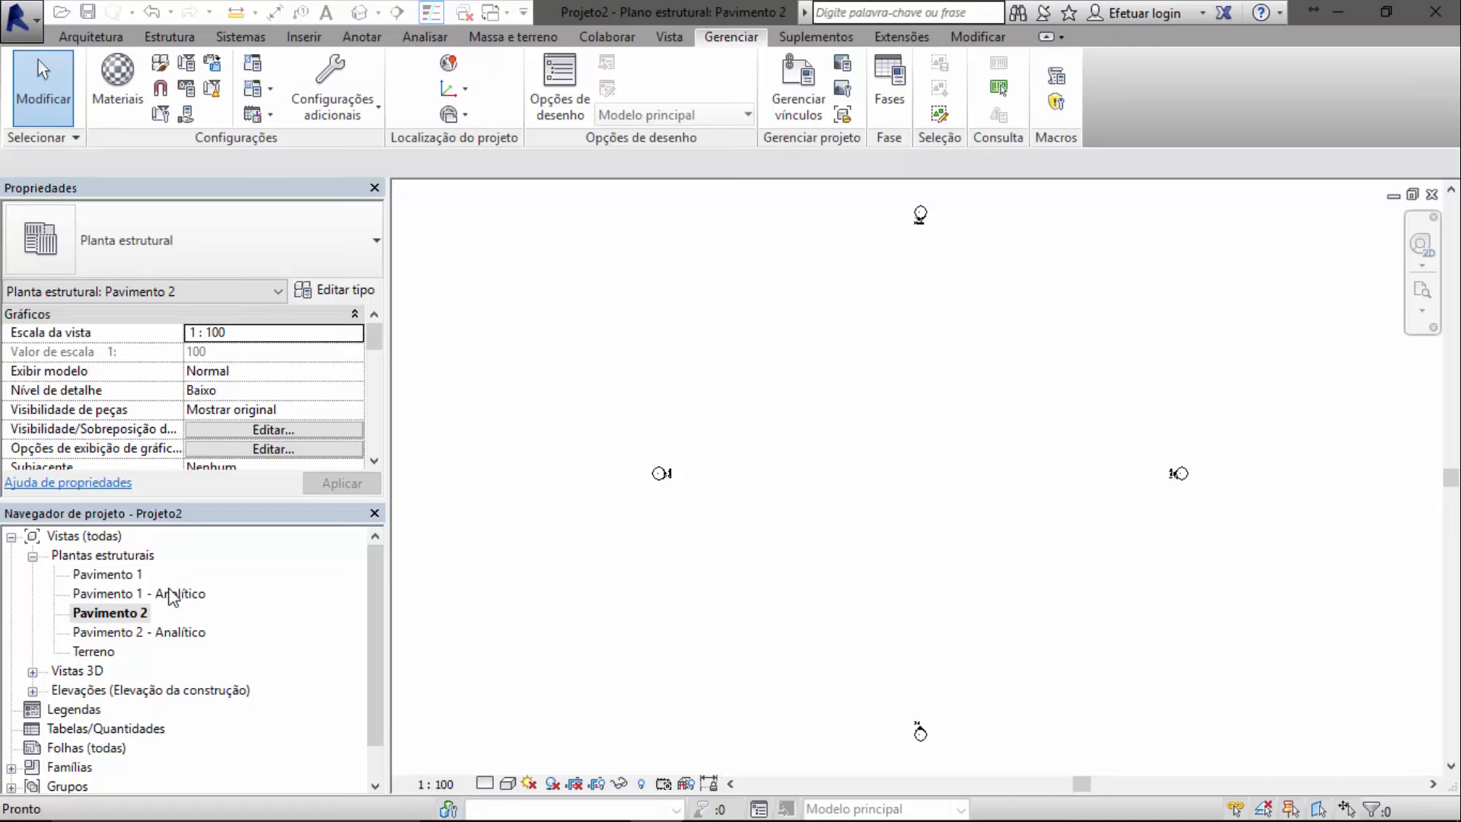
pyautogui.click(33, 691)
# Browse the Leste, Norte and Oeste elevations, then open the Sul elevation
pyautogui.doubleClick(92, 711)
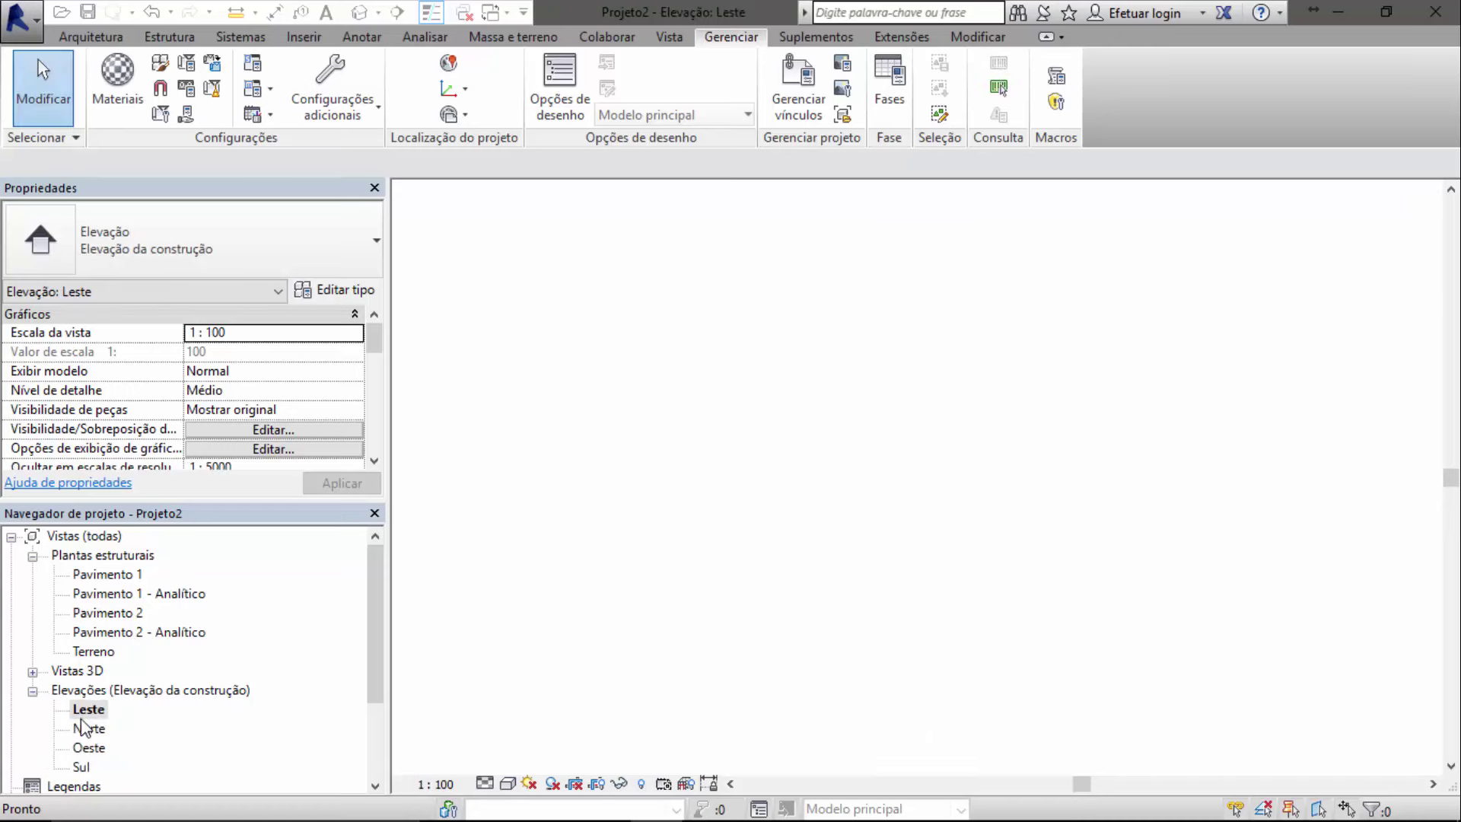
pyautogui.doubleClick(88, 729)
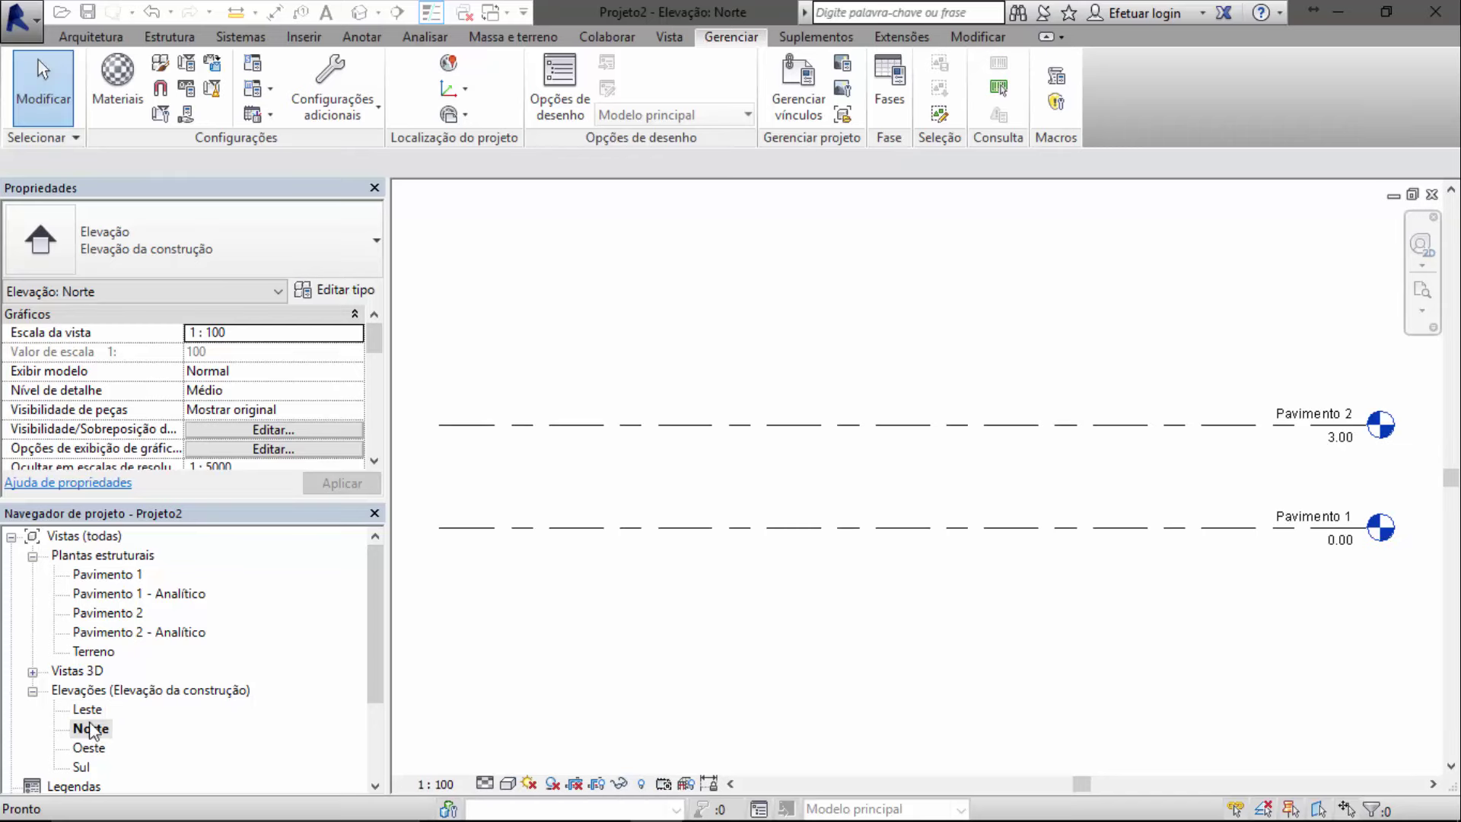
pyautogui.doubleClick(88, 709)
pyautogui.click(88, 747)
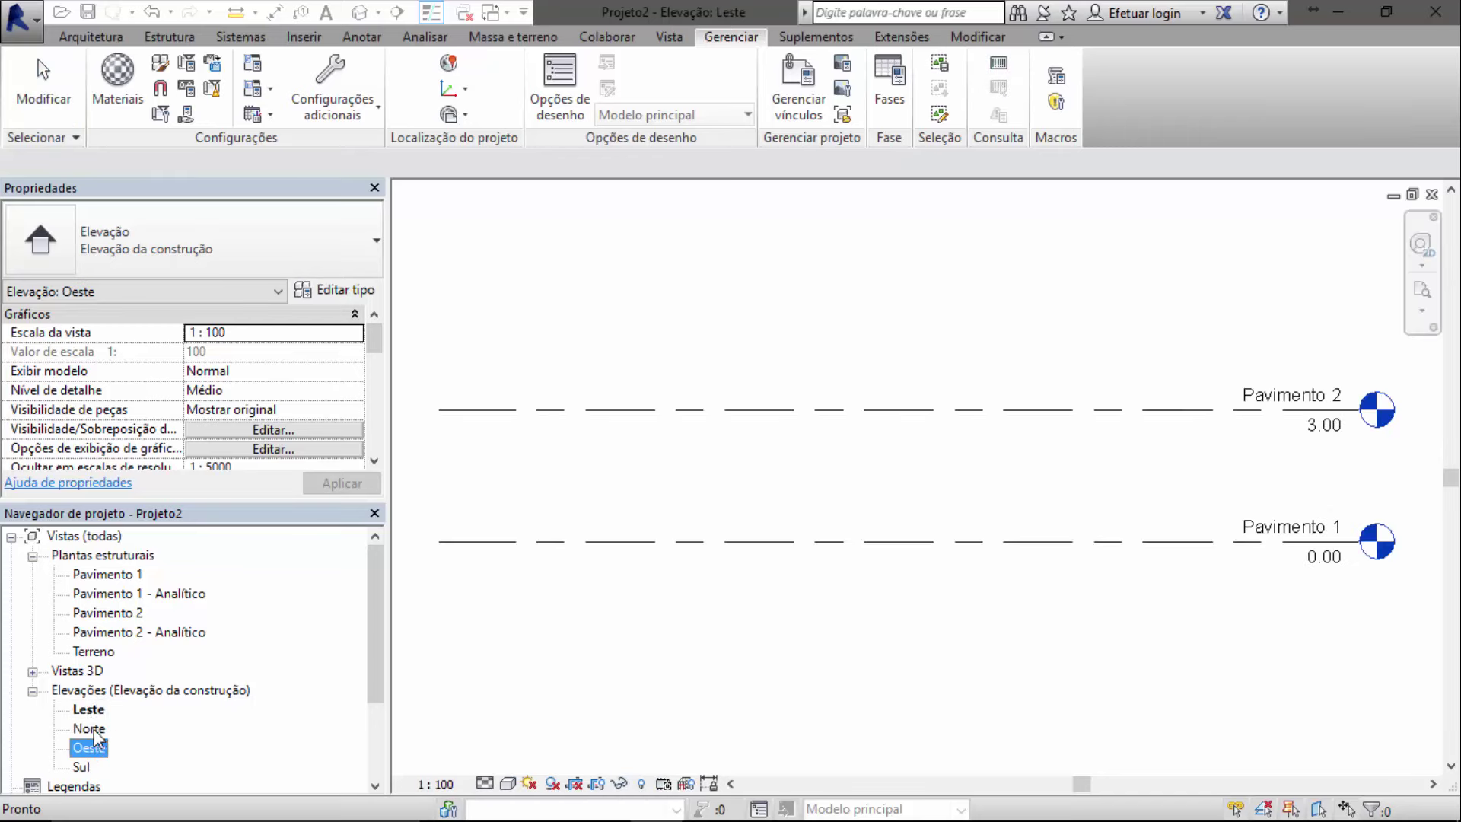
pyautogui.doubleClick(93, 730)
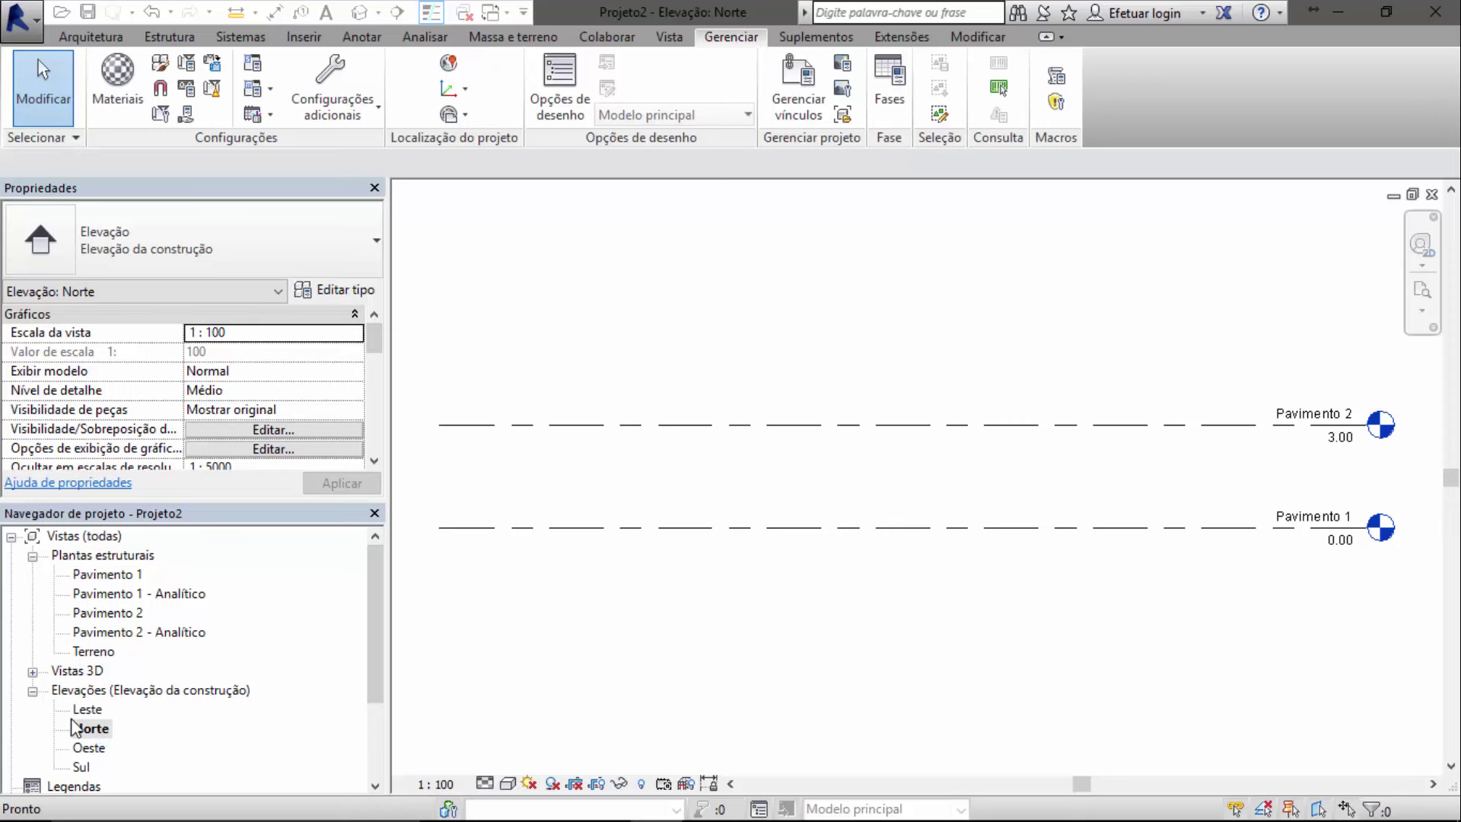
pyautogui.scroll(-1, 94, 736)
pyautogui.doubleClick(82, 749)
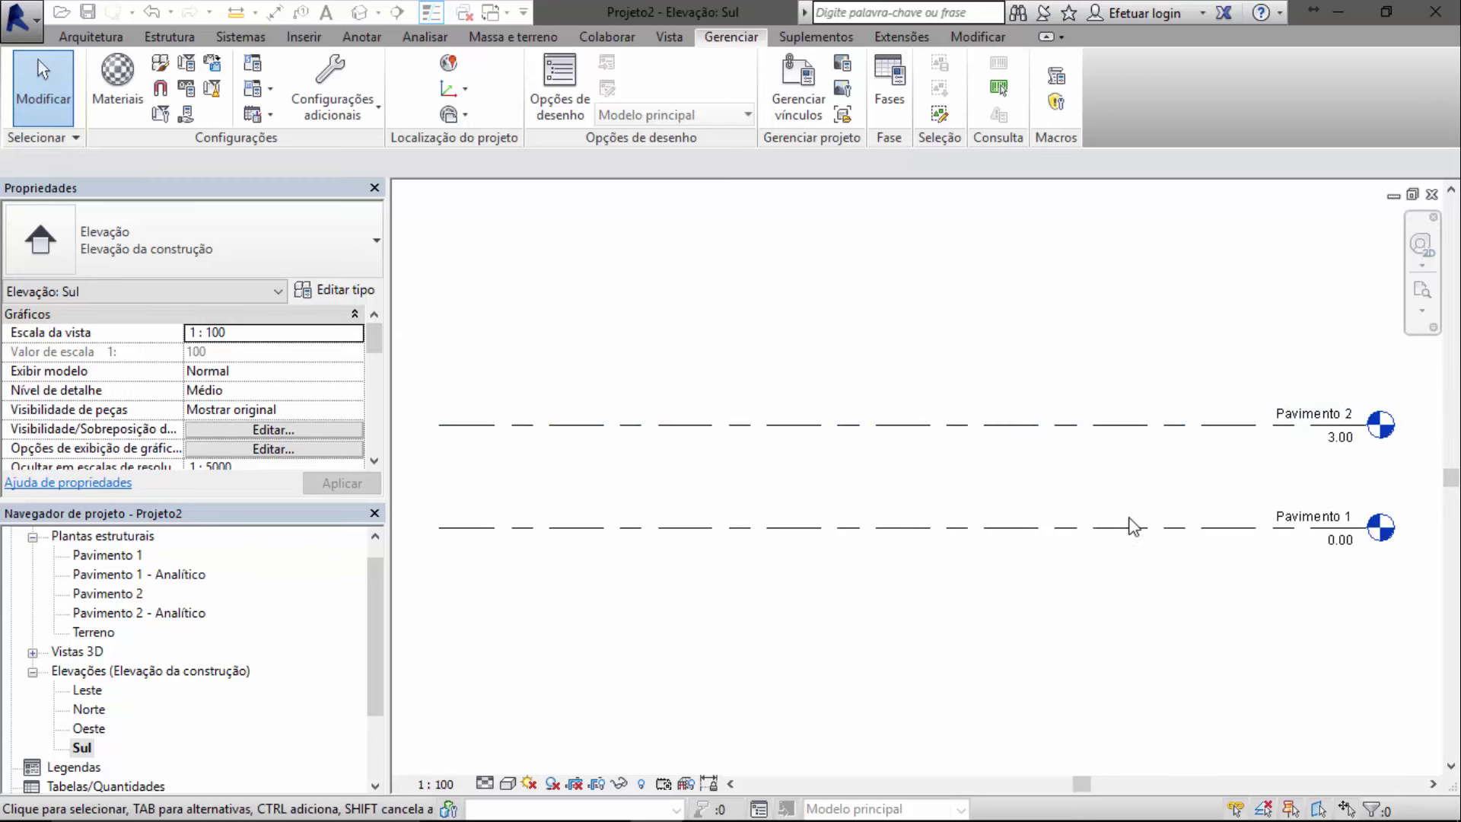
# Frame the Sul elevation's level heads for Pavimento 1 and 2, then show Arquitetura tools
pyautogui.scroll(2, 1339, 510)
pyautogui.scroll(1, 1340, 510)
pyautogui.scroll(2, 1312, 512)
pyautogui.moveTo(1312, 512)
pyautogui.mouseDown(button='middle')
pyautogui.moveTo(1148, 499)
pyautogui.moveTo(1135, 540)
pyautogui.mouseUp(button='middle')
pyautogui.scroll(1, 1140, 510)
pyautogui.scroll(-1, 1100, 474)
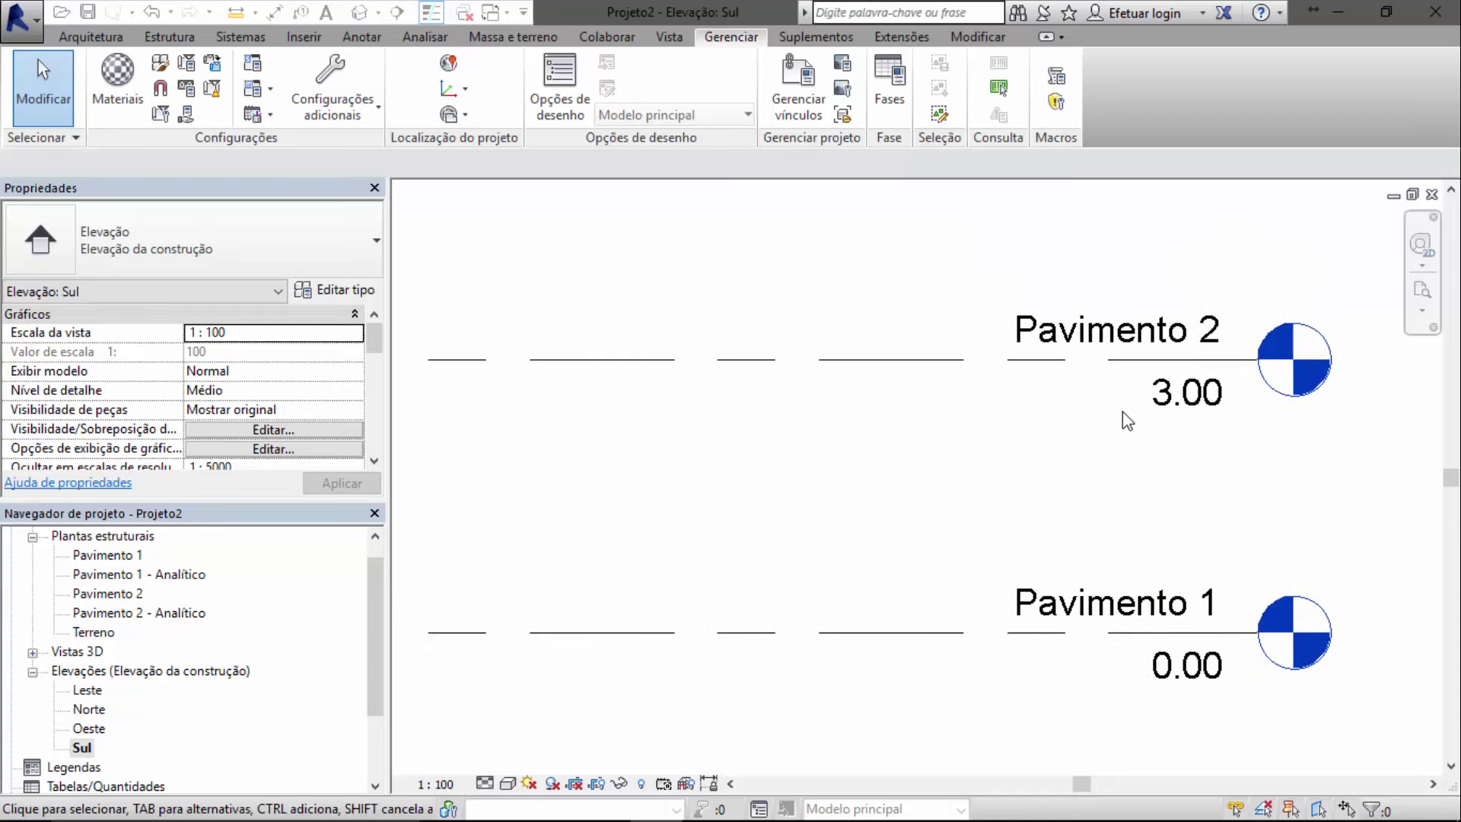
pyautogui.scroll(-1, 1066, 401)
pyautogui.moveTo(956, 449); pyautogui.dragTo(1024, 445, button='middle')
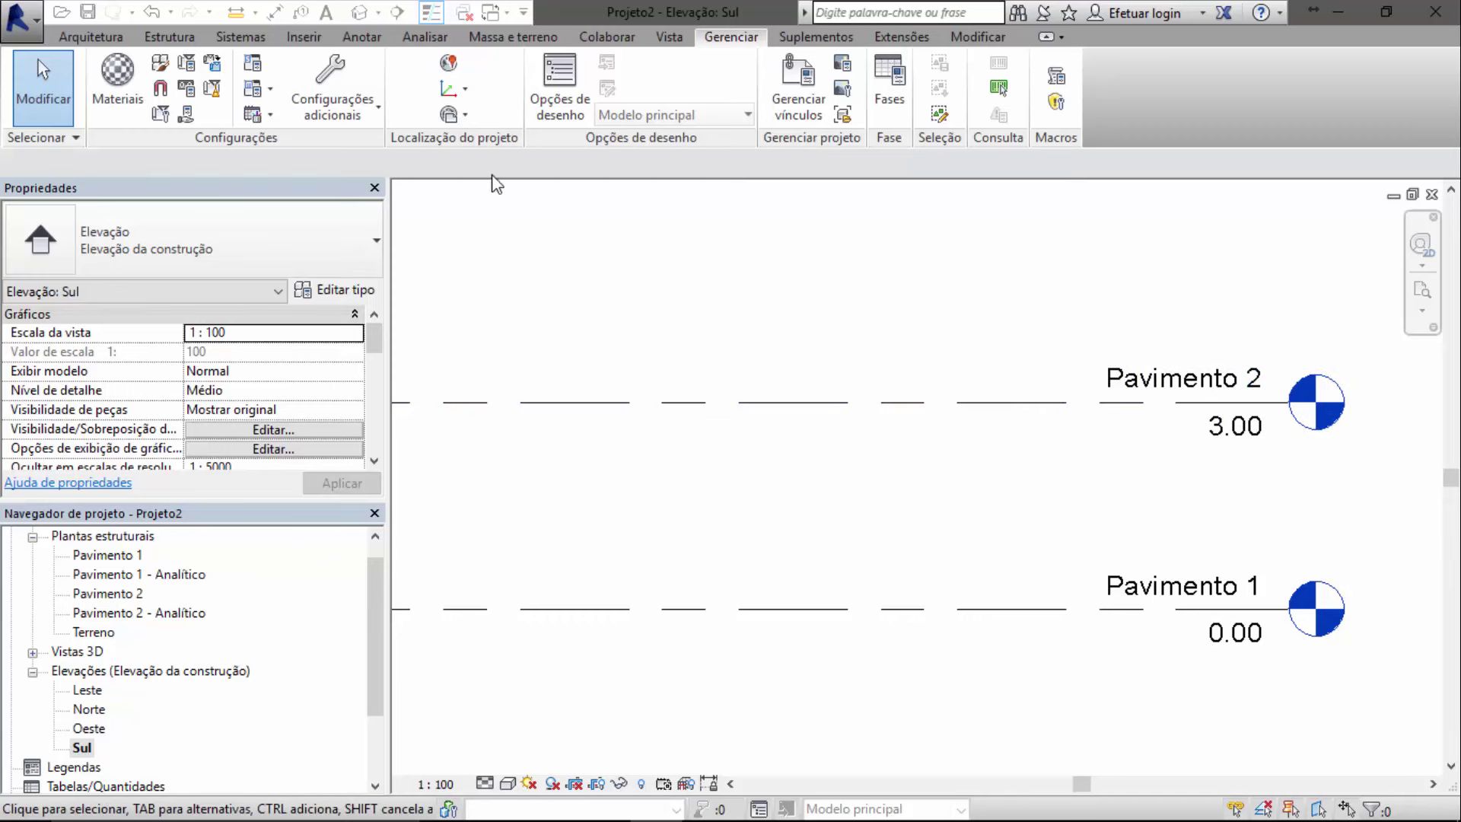
pyautogui.click(91, 37)
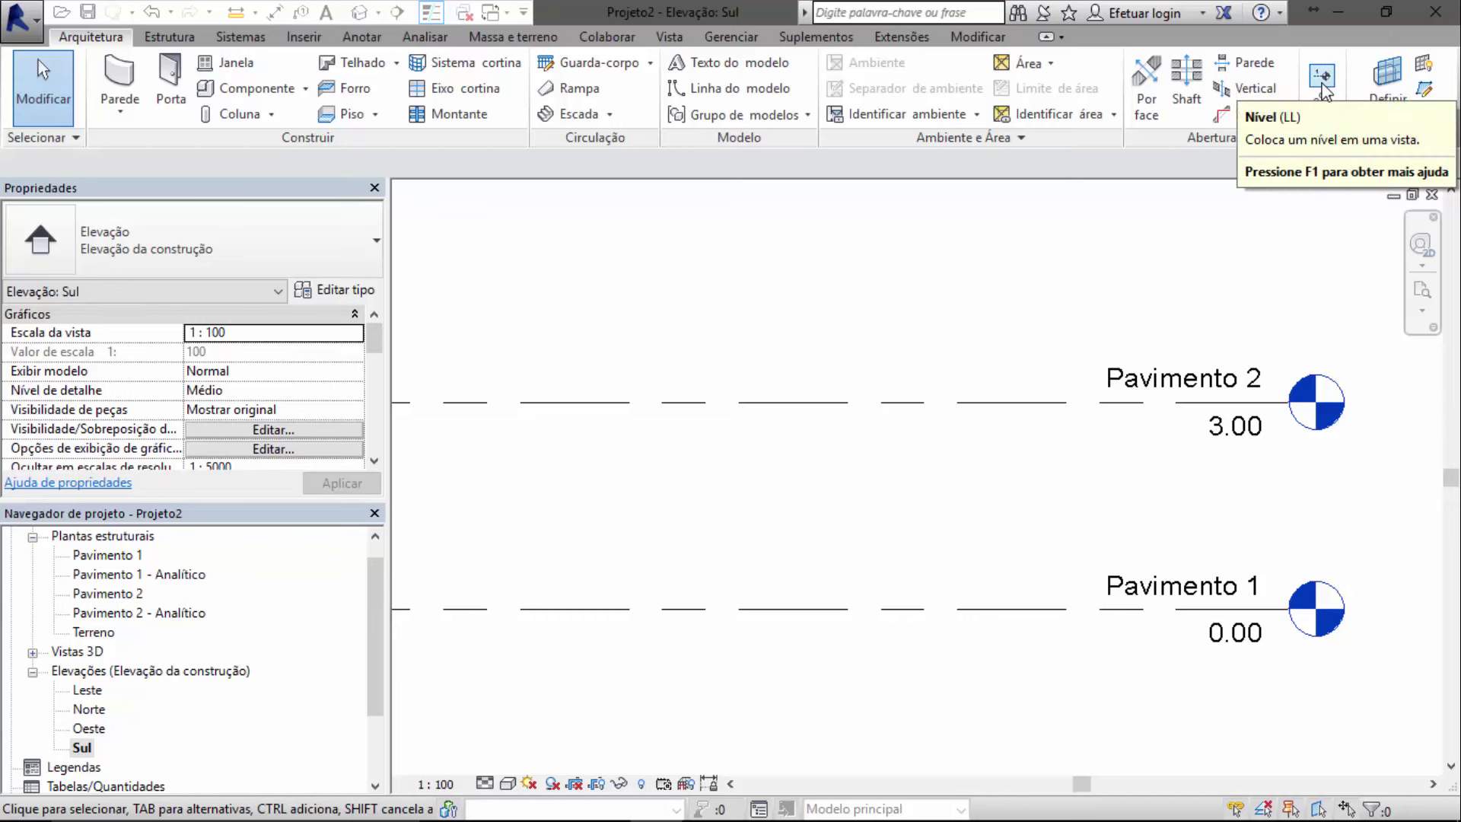
# Start the Level tool and navigate to the ends of the Pavimento 2 level line
pyautogui.click(1322, 85)
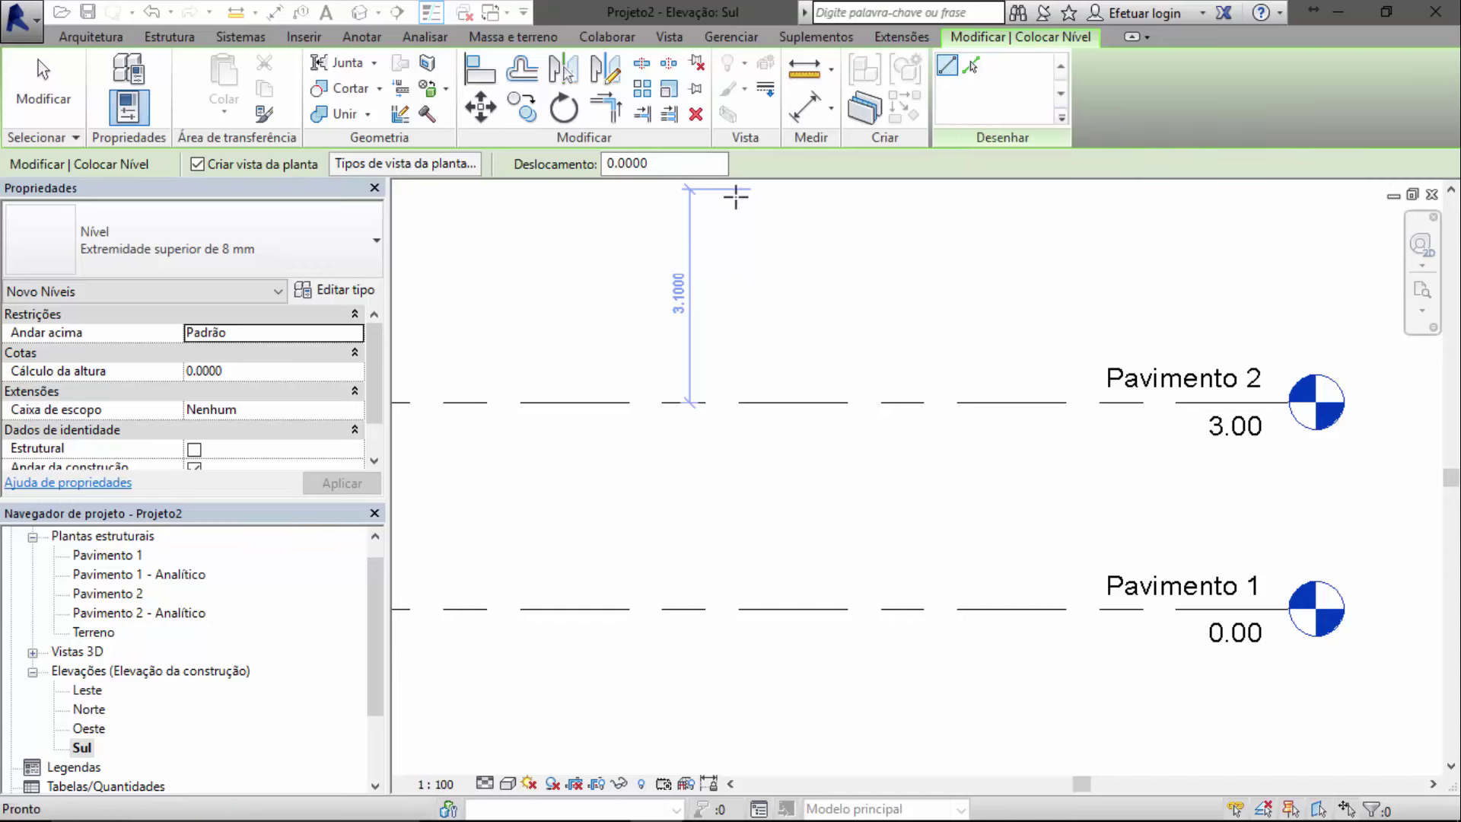
pyautogui.scroll(-1, 682, 271)
pyautogui.moveTo(682, 271)
pyautogui.mouseDown(button='middle')
pyautogui.moveTo(911, 336)
pyautogui.moveTo(847, 404)
pyautogui.mouseUp(button='middle')
pyautogui.scroll(-1, 847, 404)
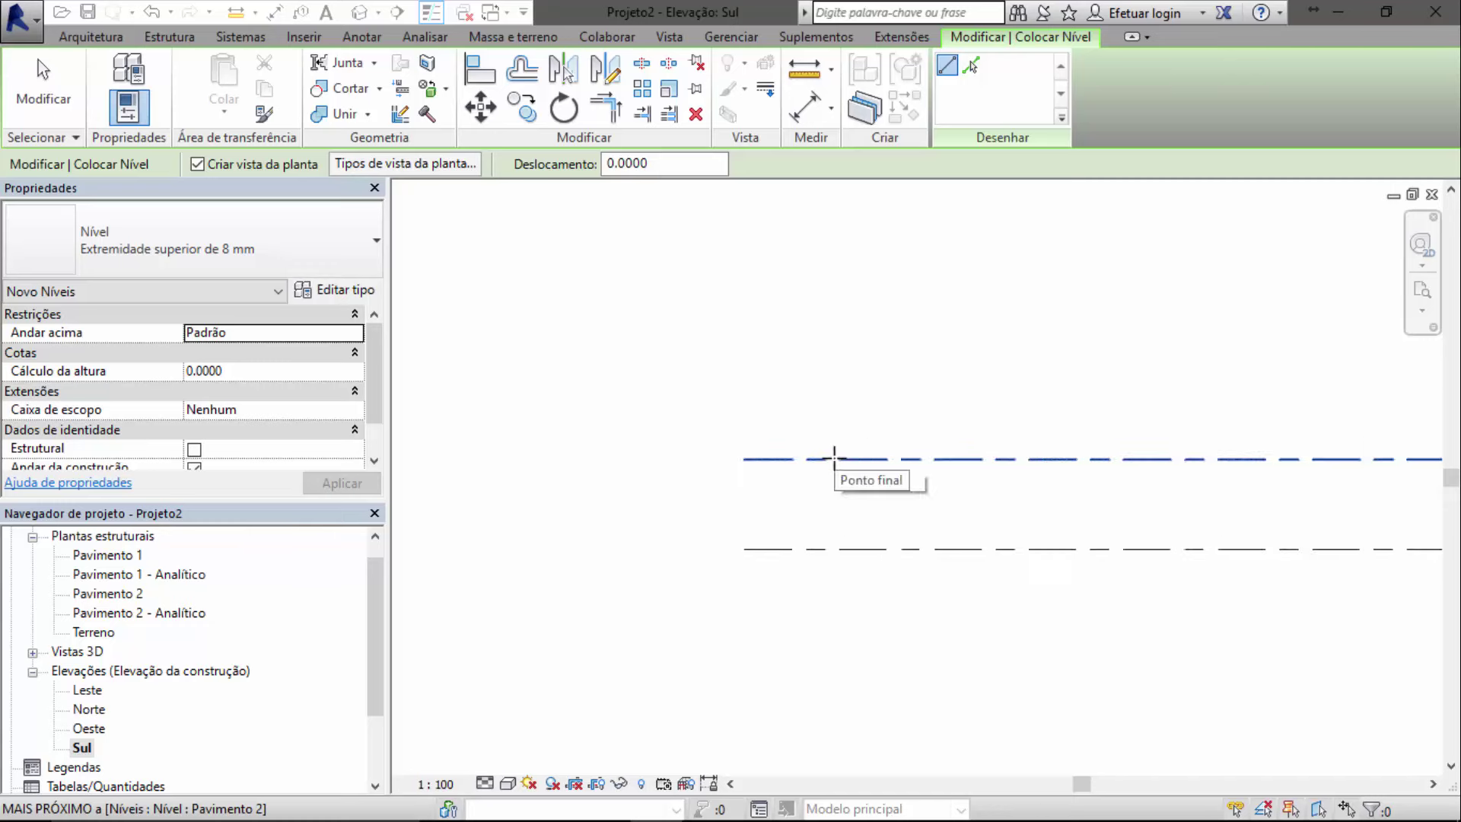
pyautogui.scroll(-2, 838, 457)
pyautogui.moveTo(924, 449)
pyautogui.mouseDown(button='middle')
pyautogui.moveTo(710, 438)
pyautogui.moveTo(792, 408)
pyautogui.mouseUp(button='middle')
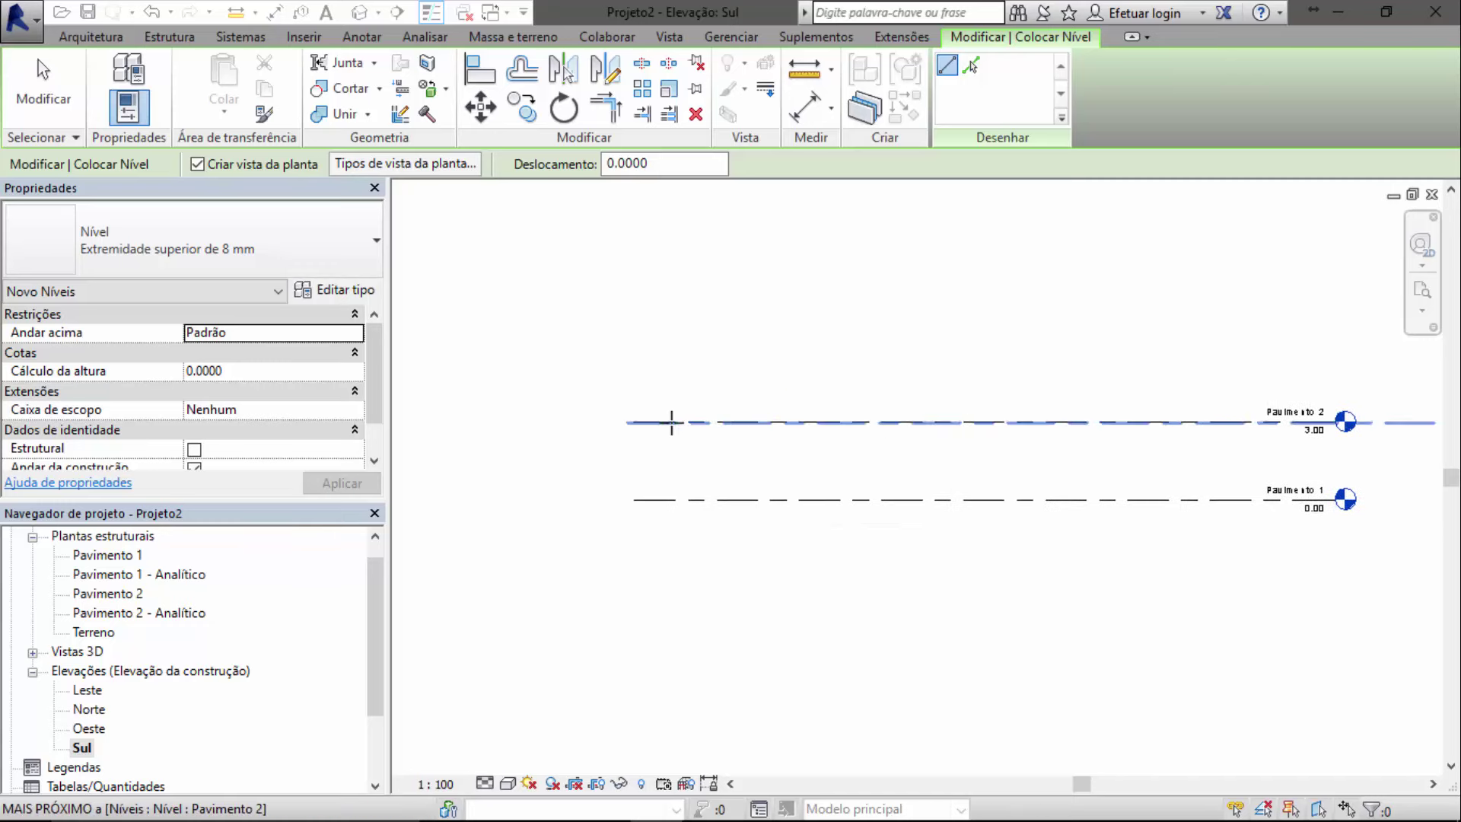
pyautogui.scroll(2, 669, 421)
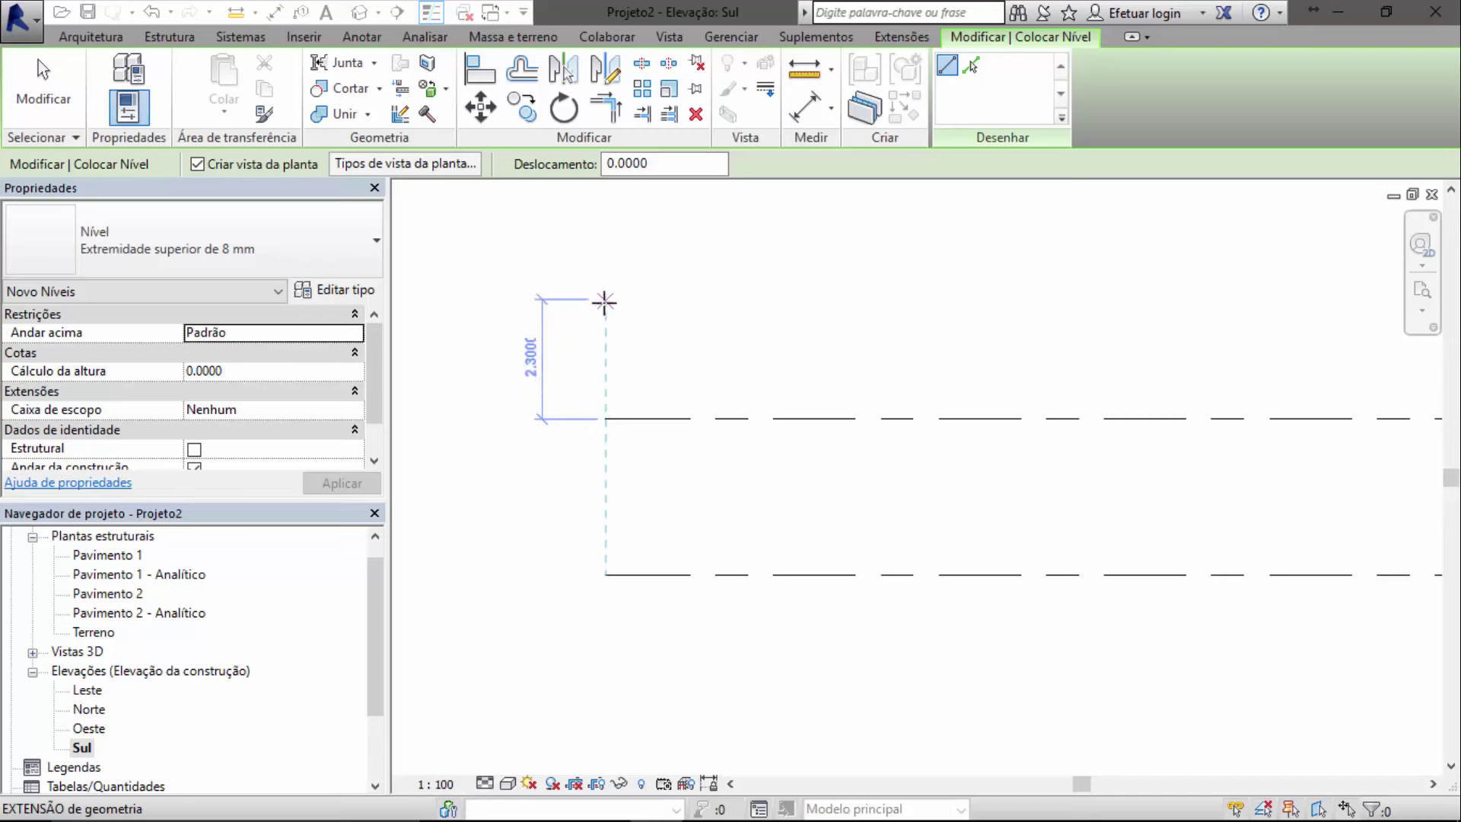
# Place Pavimento 3 at 5.00, 2 m above Pavimento 2, aligned with the other heads
pyautogui.write('2')
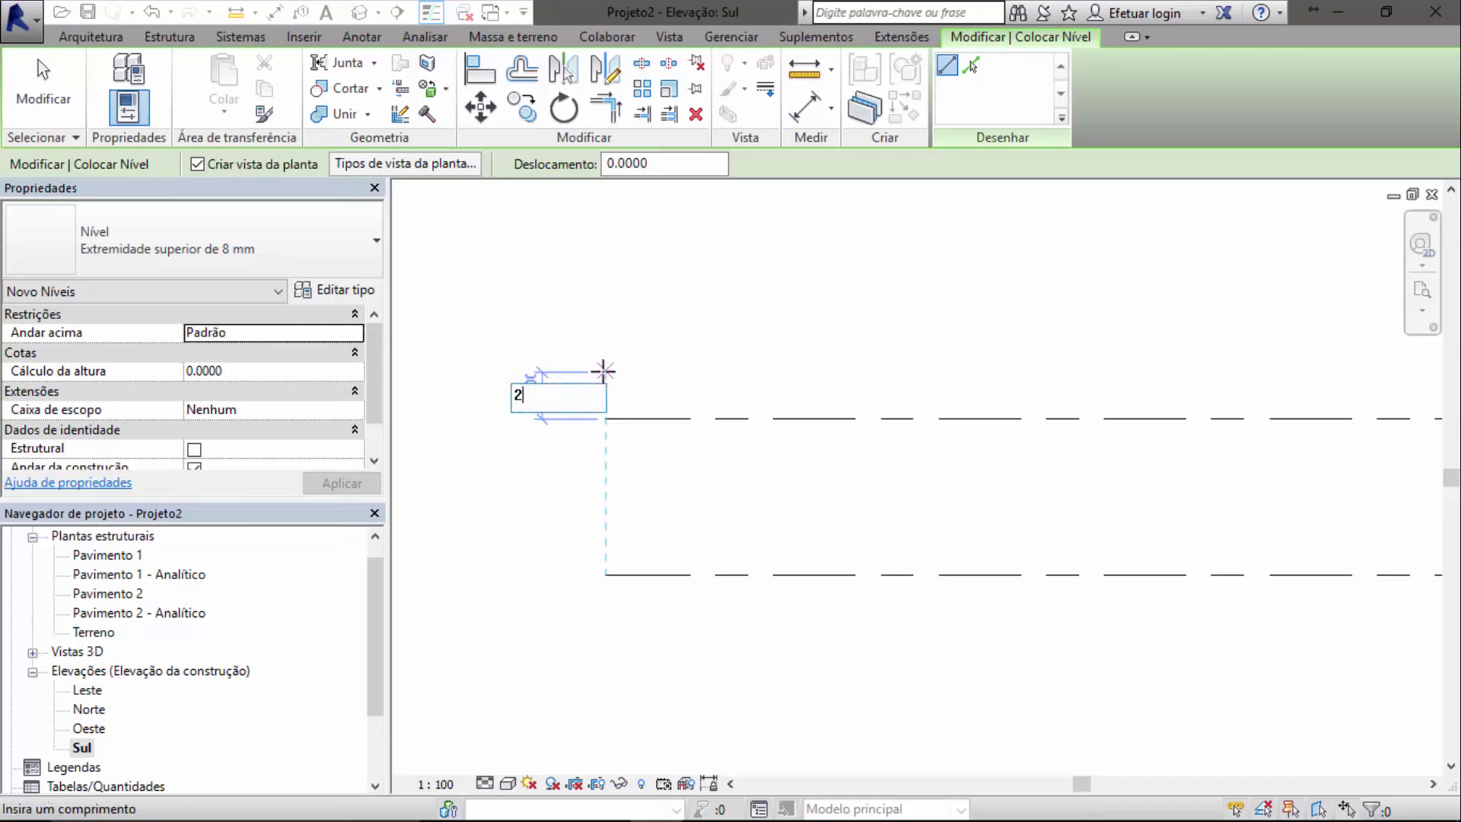
pyautogui.press('Return')
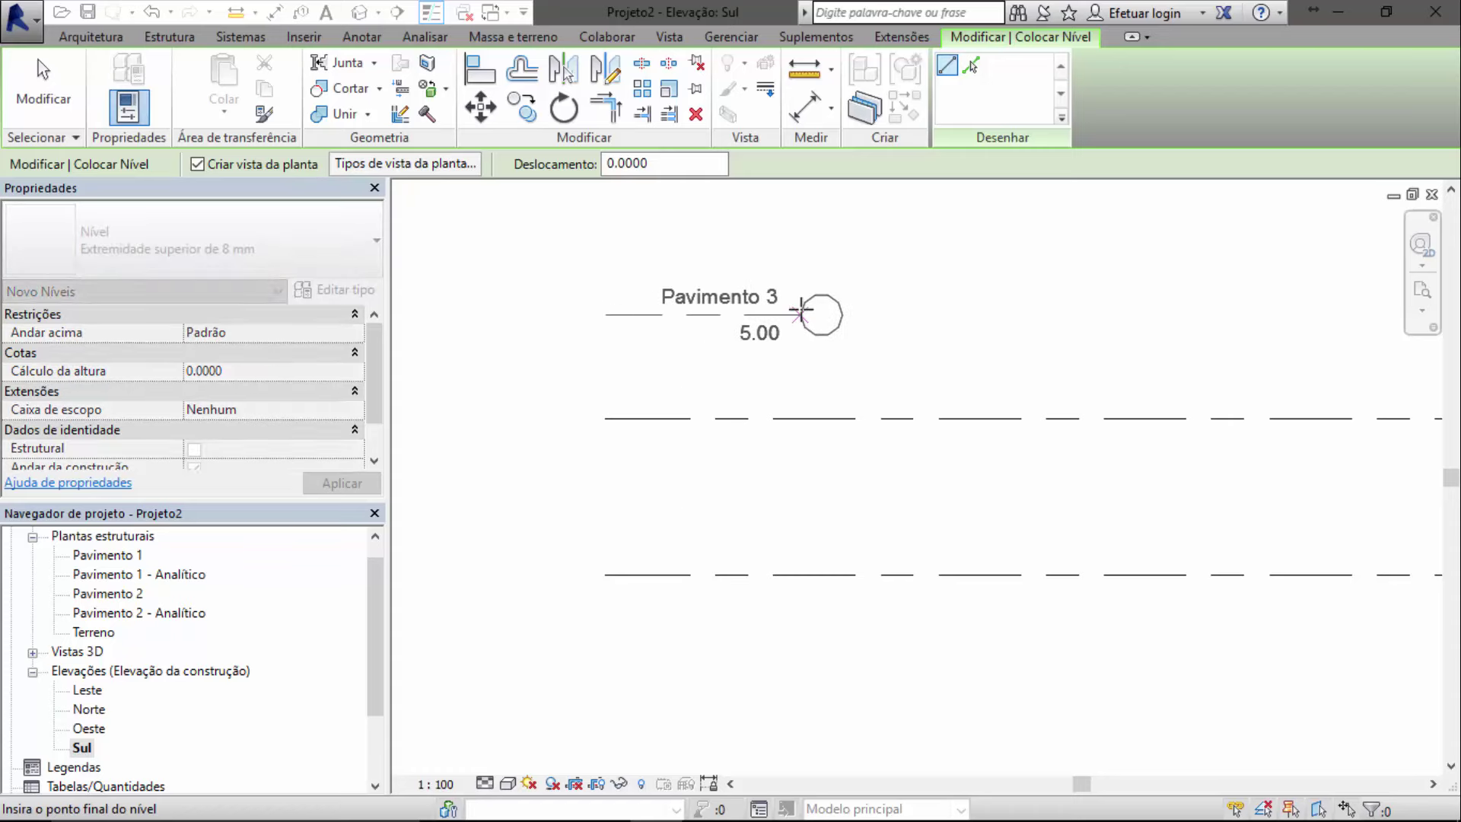
pyautogui.scroll(-3, 800, 311)
pyautogui.scroll(-2, 1012, 300)
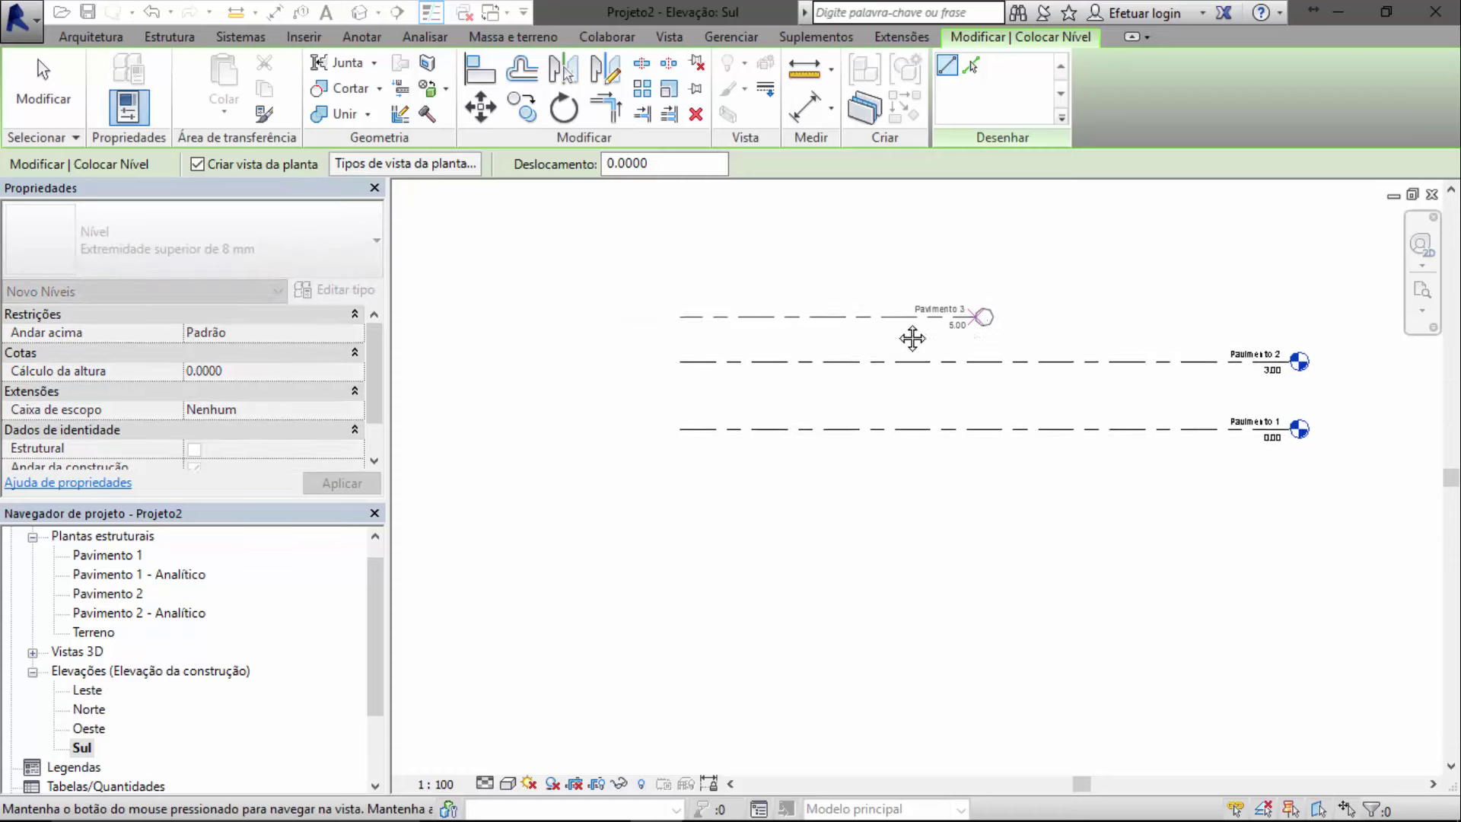
pyautogui.scroll(2, 1211, 312)
pyautogui.scroll(1, 1222, 319)
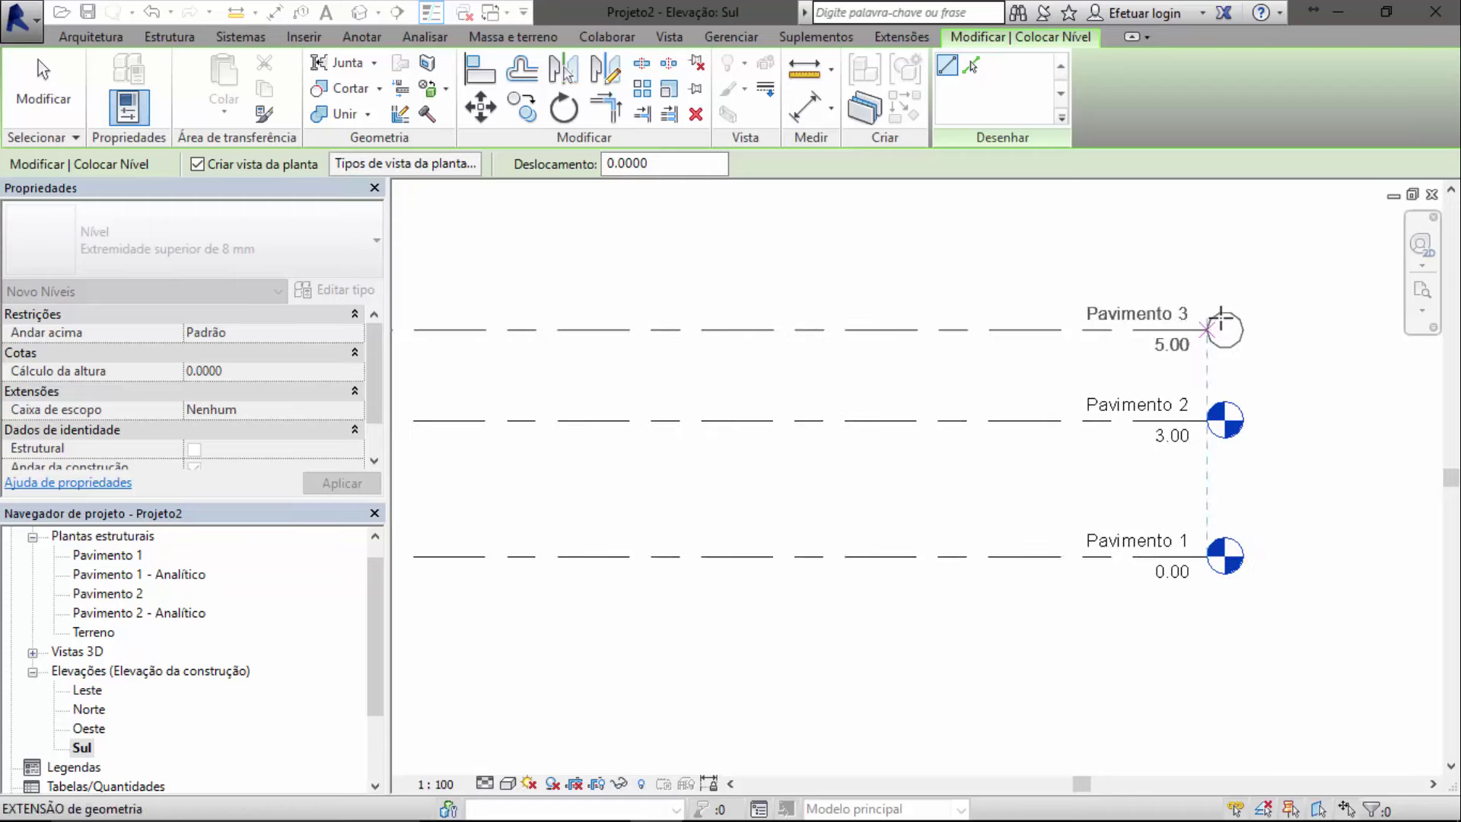
pyautogui.click(1222, 318)
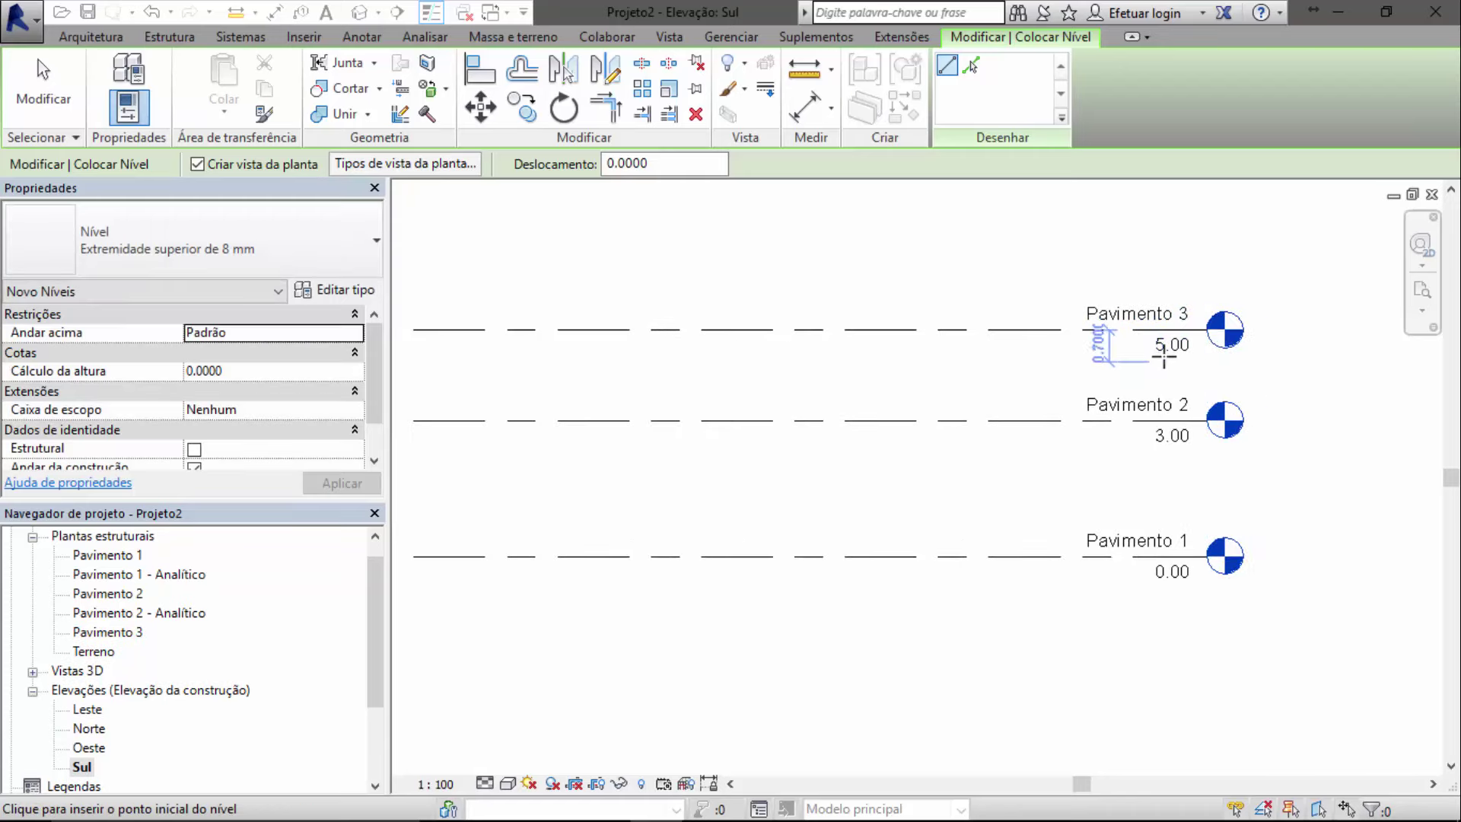
pyautogui.press('Escape')
pyautogui.press('Escape')
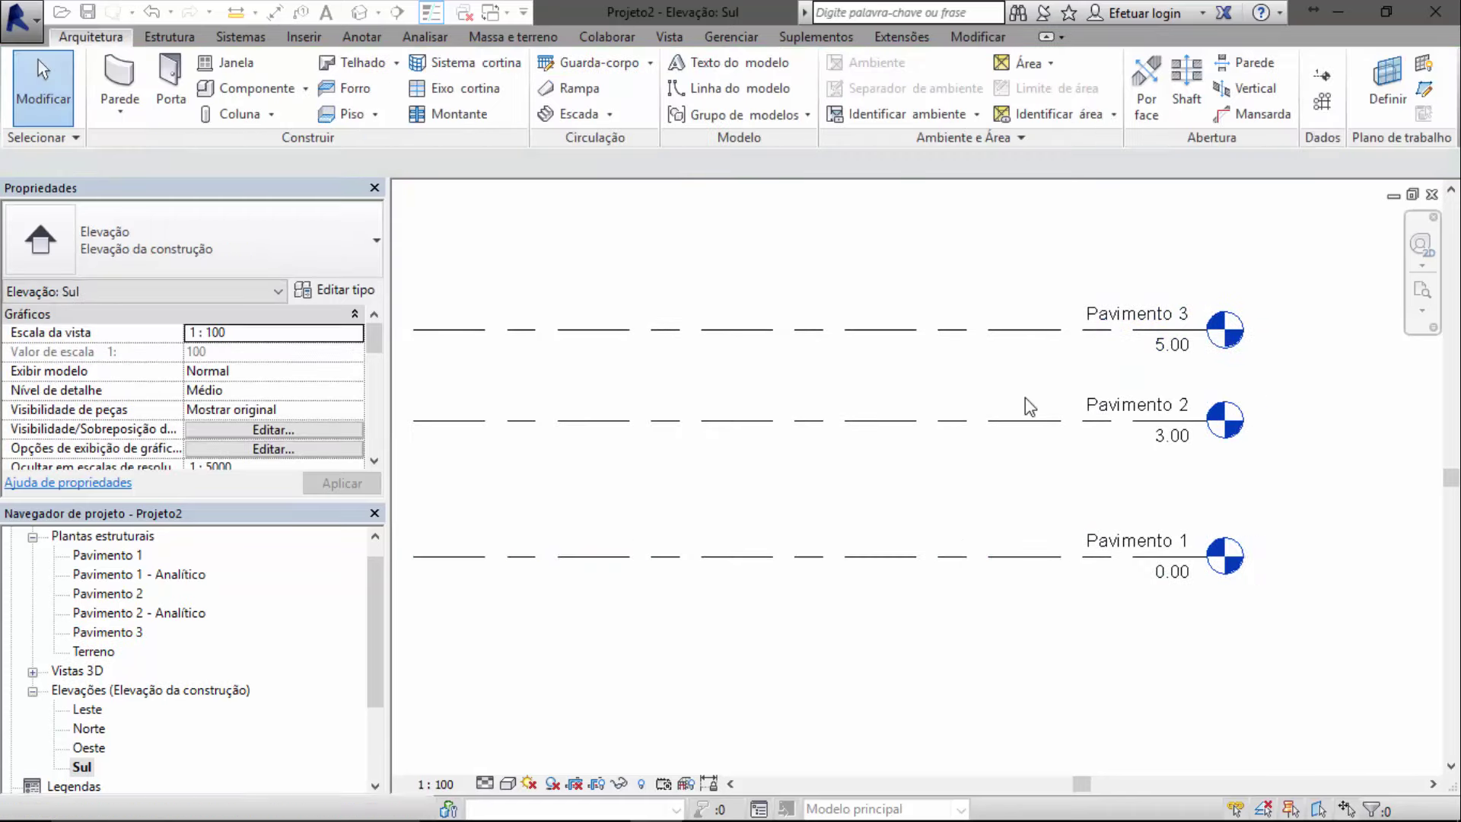
pyautogui.click(1109, 332)
# Reselect Pavimento 3 and pan to bring the level names and heads into view
pyautogui.scroll(-1, 621, 384)
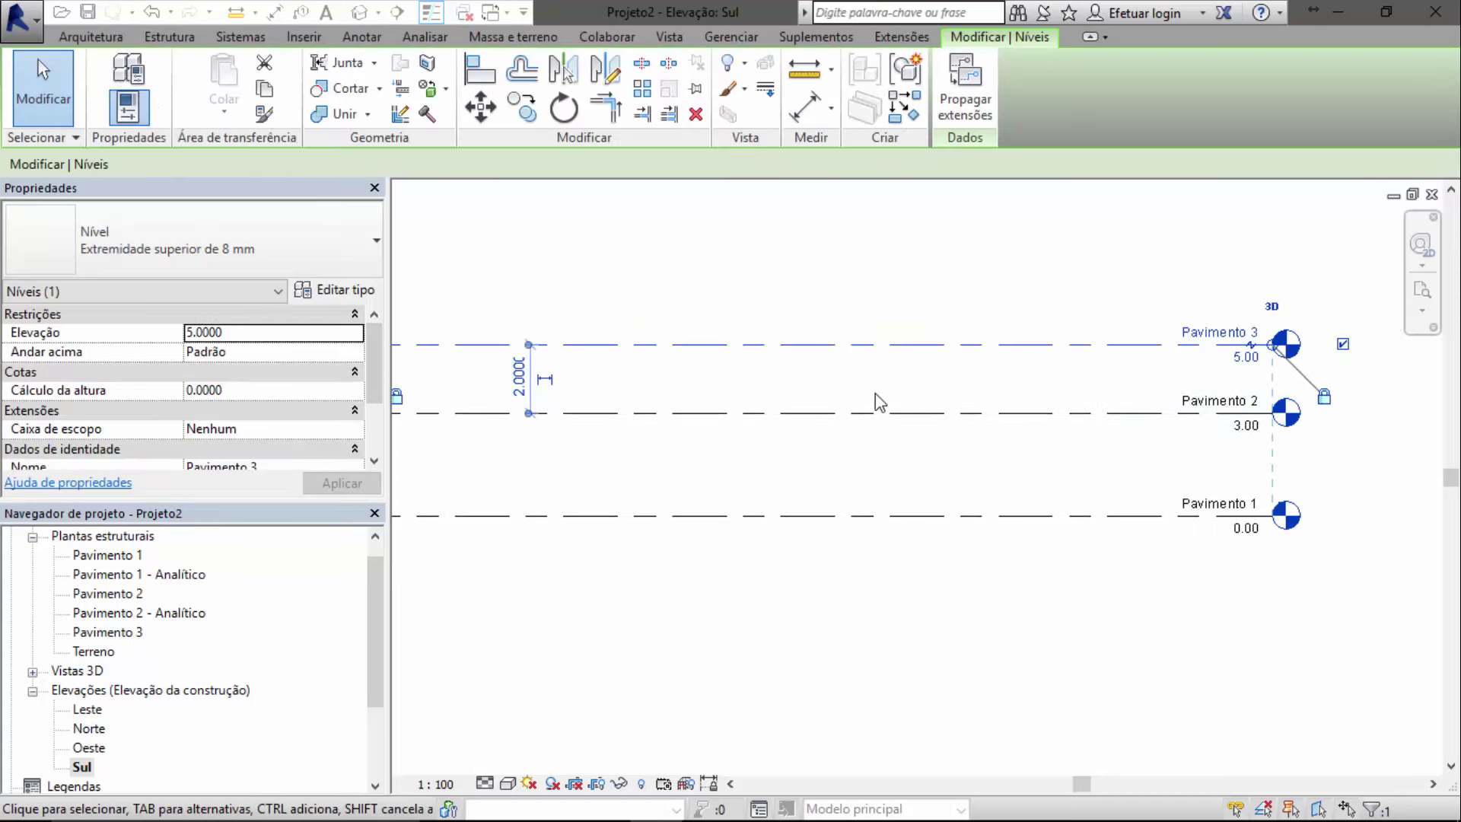
pyautogui.moveTo(821, 396); pyautogui.dragTo(888, 377, button='middle')
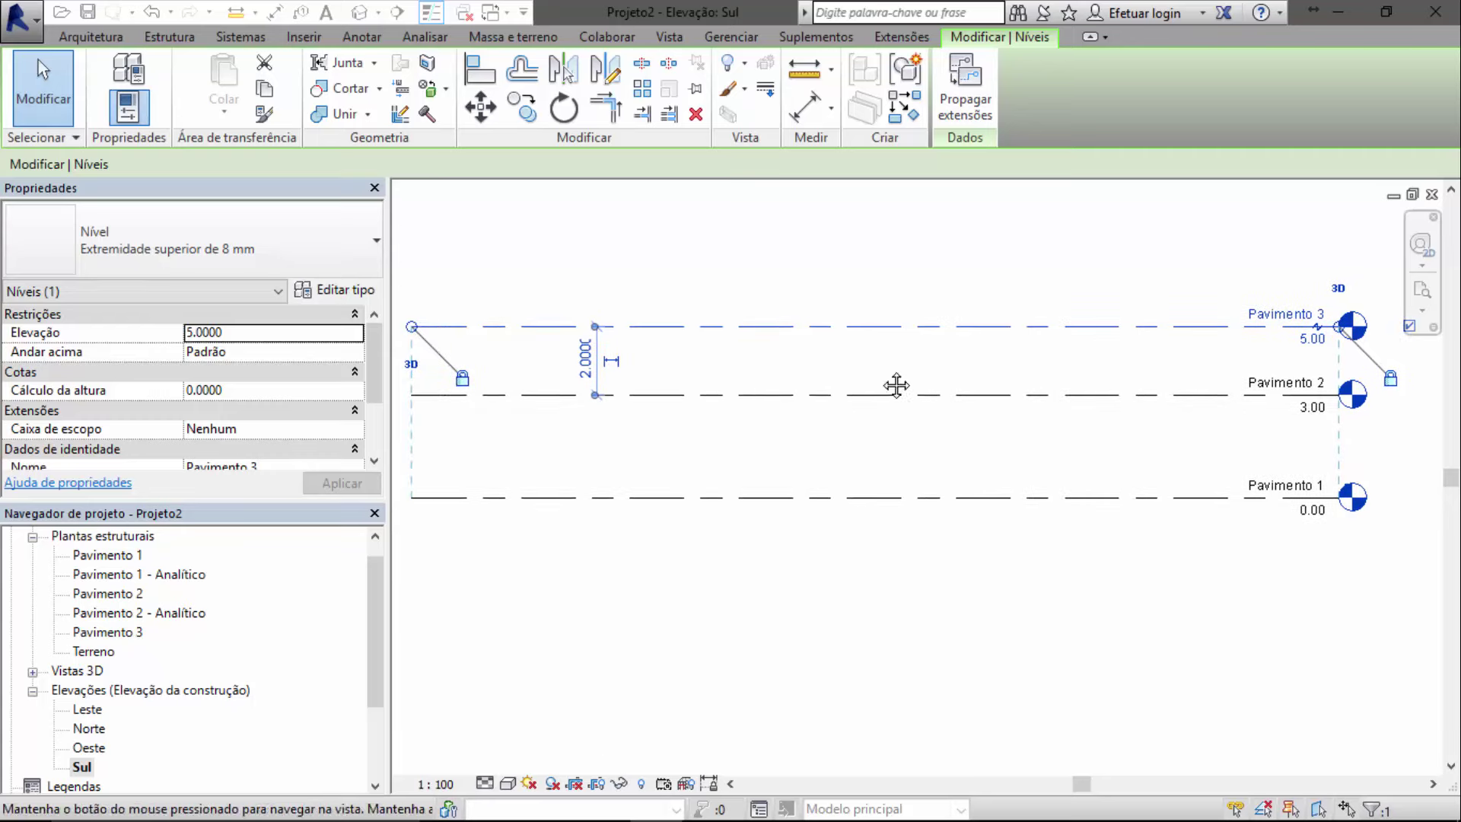
pyautogui.scroll(1, 815, 331)
pyautogui.click(892, 285)
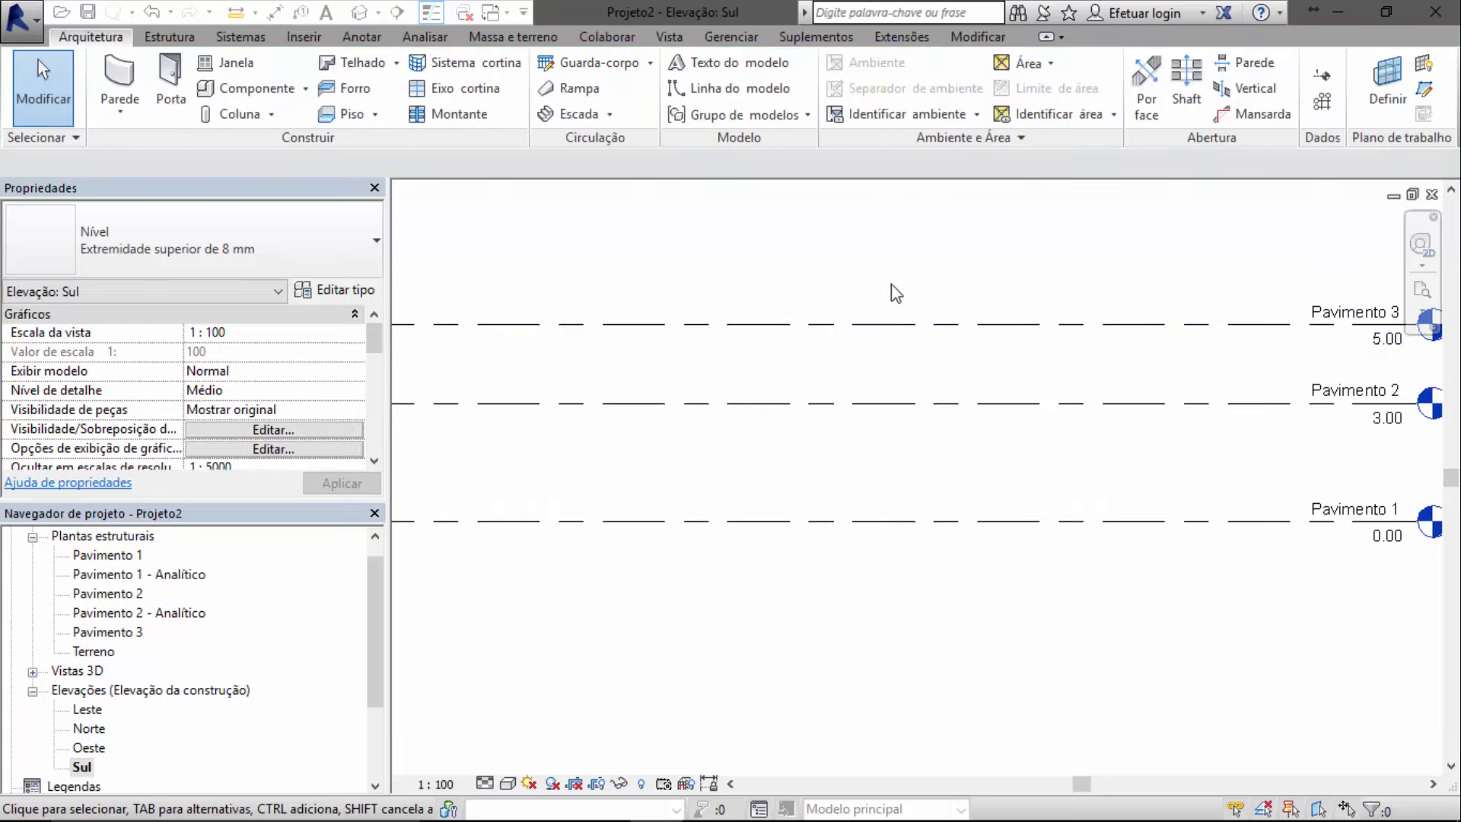
pyautogui.click(905, 327)
pyautogui.moveTo(639, 403); pyautogui.dragTo(784, 377, button='middle')
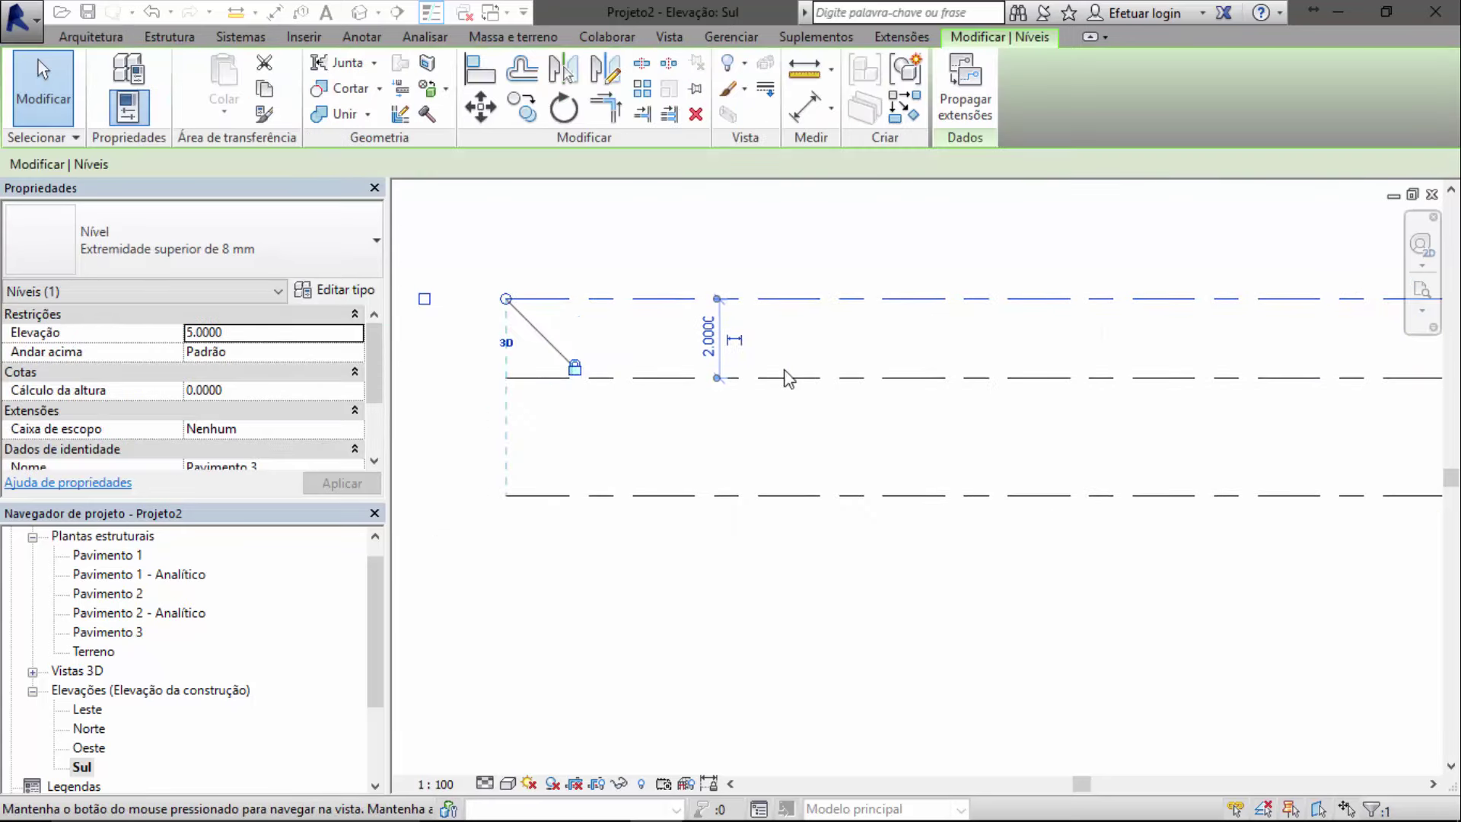
pyautogui.moveTo(920, 376); pyautogui.dragTo(708, 342, button='middle')
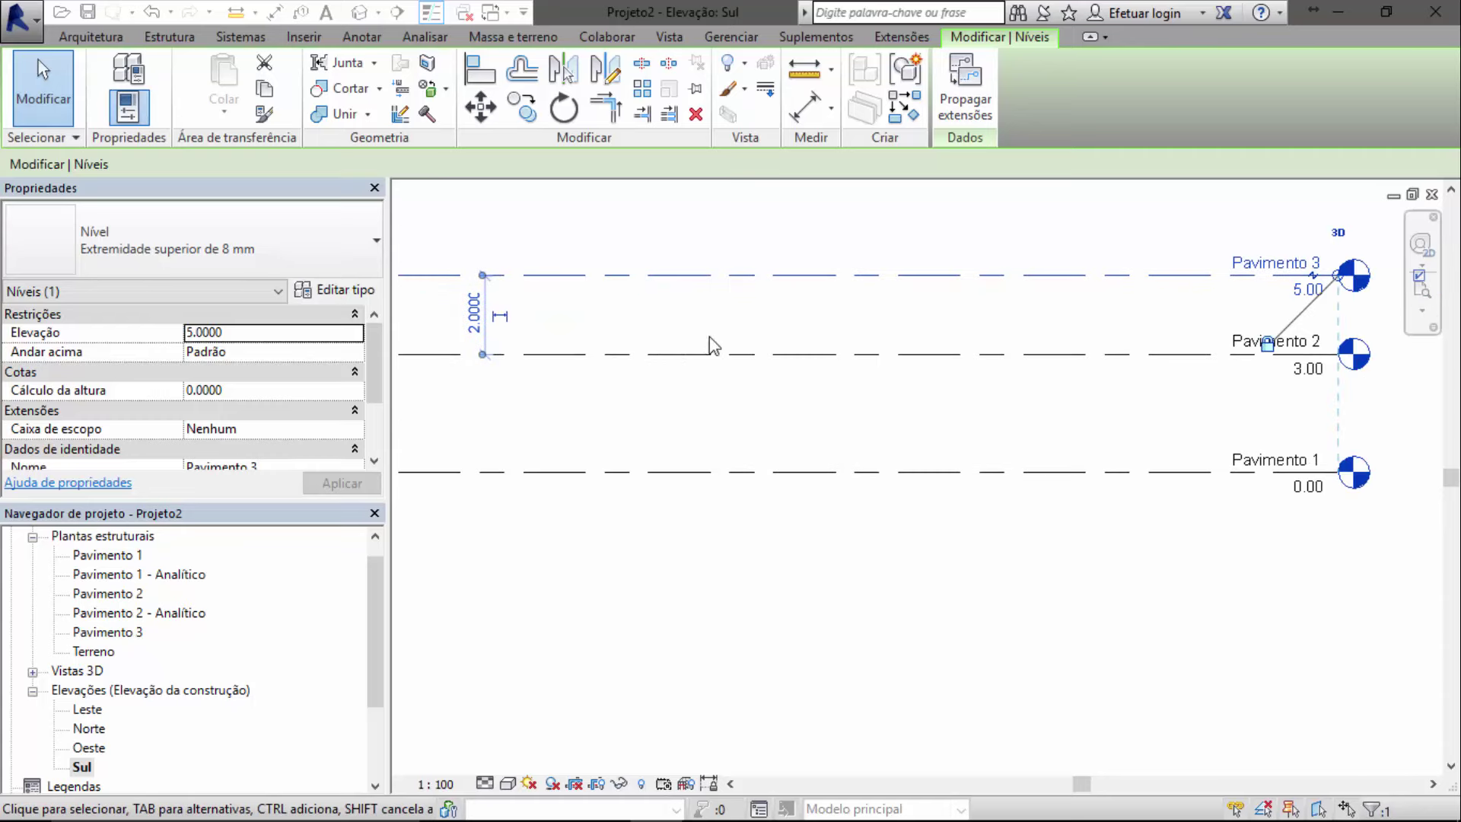
pyautogui.moveTo(550, 325)
pyautogui.mouseDown(button='middle')
pyautogui.moveTo(777, 348)
pyautogui.moveTo(682, 348)
pyautogui.mouseUp(button='middle')
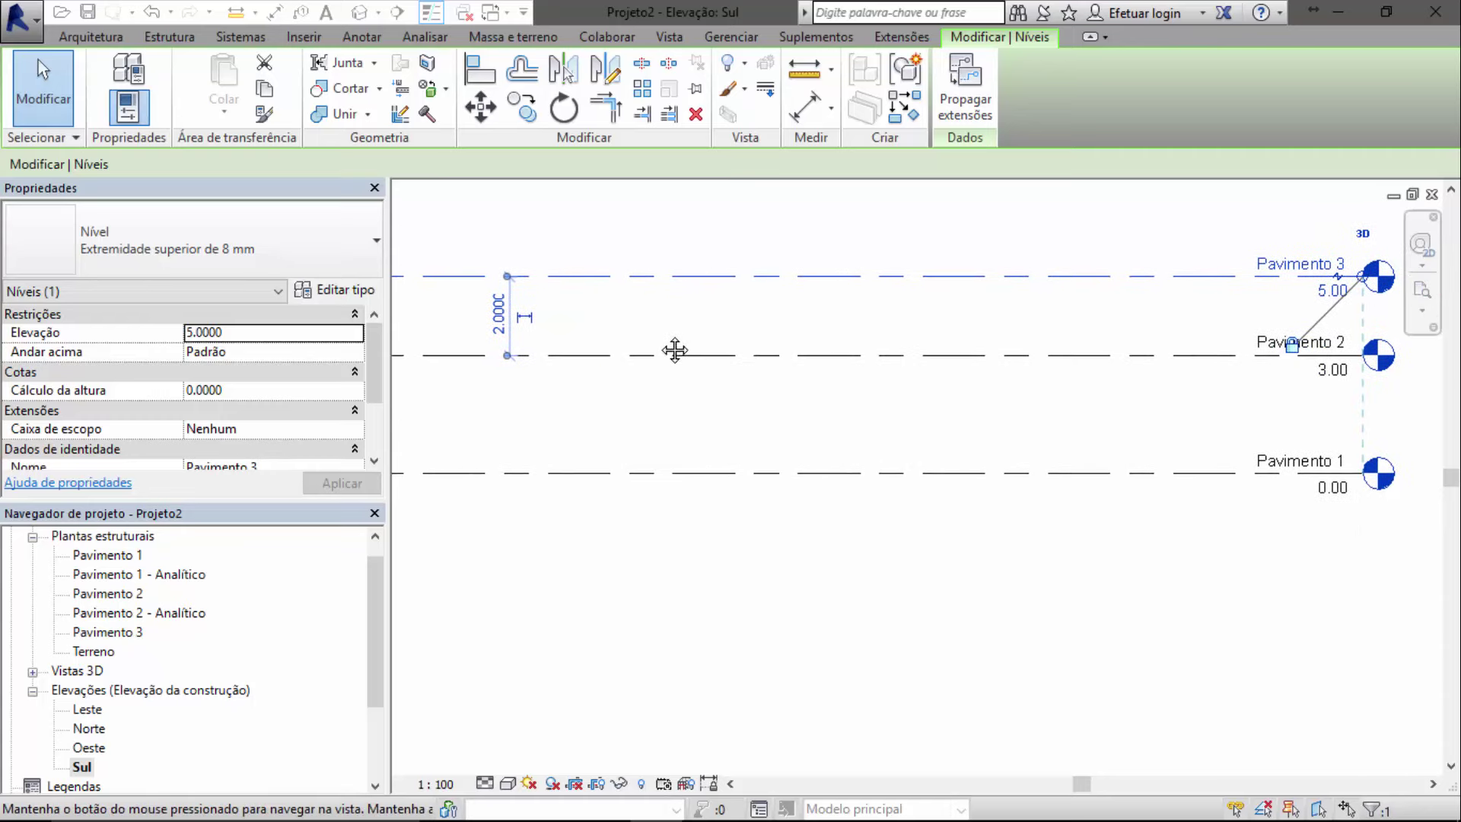
# Change Pavimento 3's spacing above Pavimento 2 from 2 to 4, placing it at 7.00
pyautogui.click(507, 317)
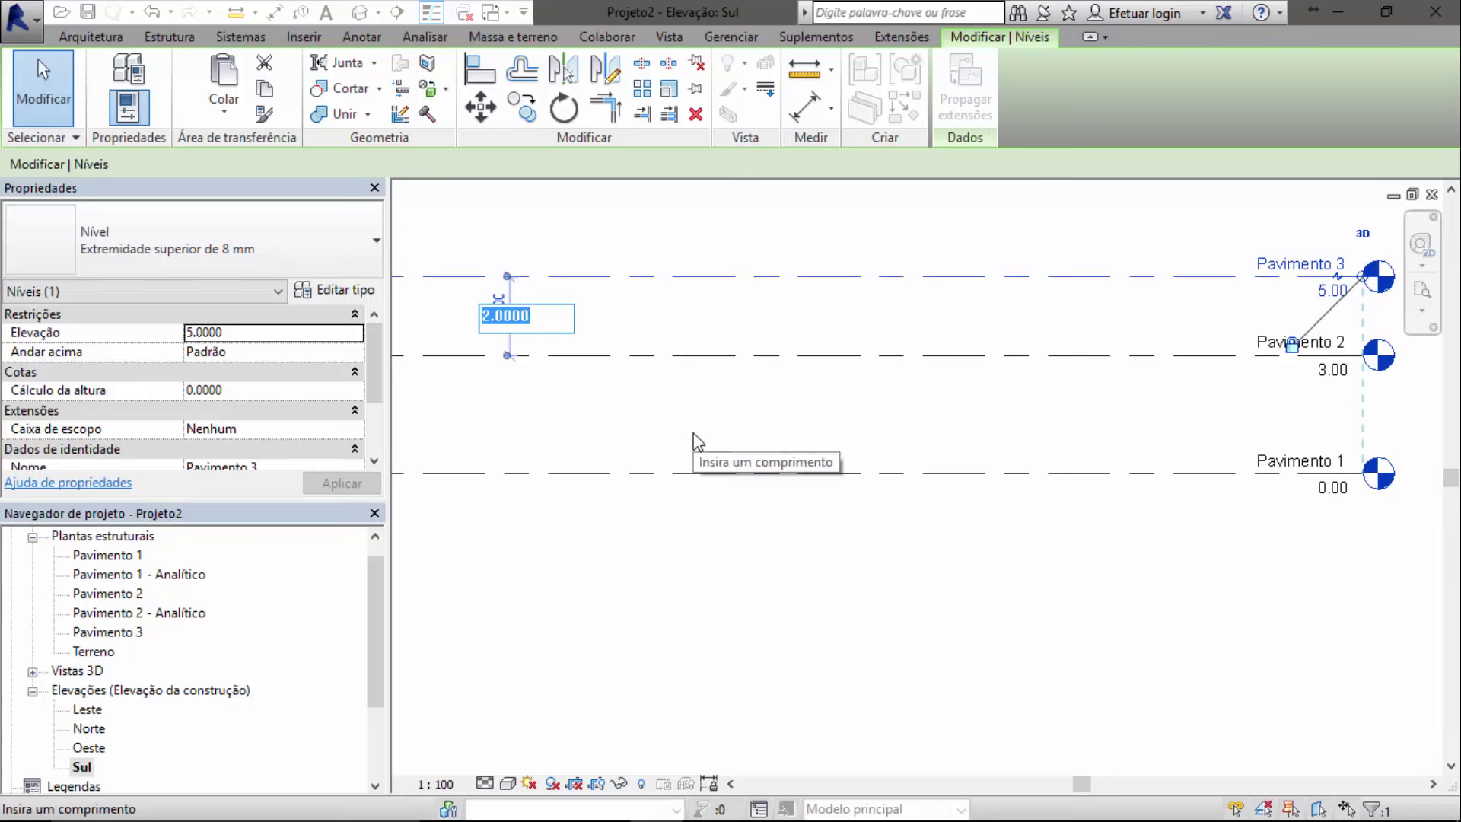
pyautogui.write('4')
pyautogui.press('Return')
pyautogui.moveTo(873, 318); pyautogui.dragTo(844, 437, button='middle')
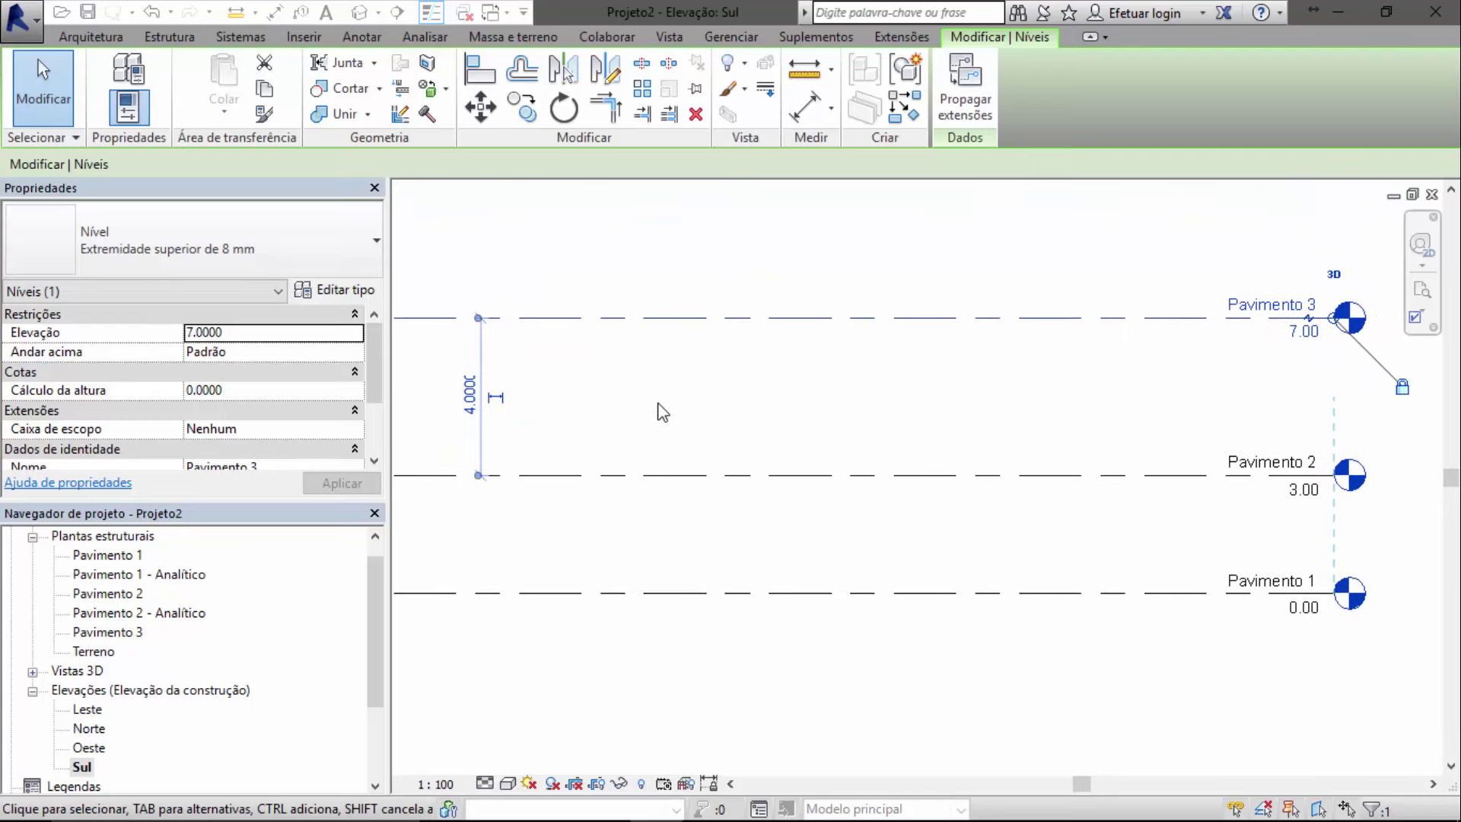
pyautogui.click(807, 361)
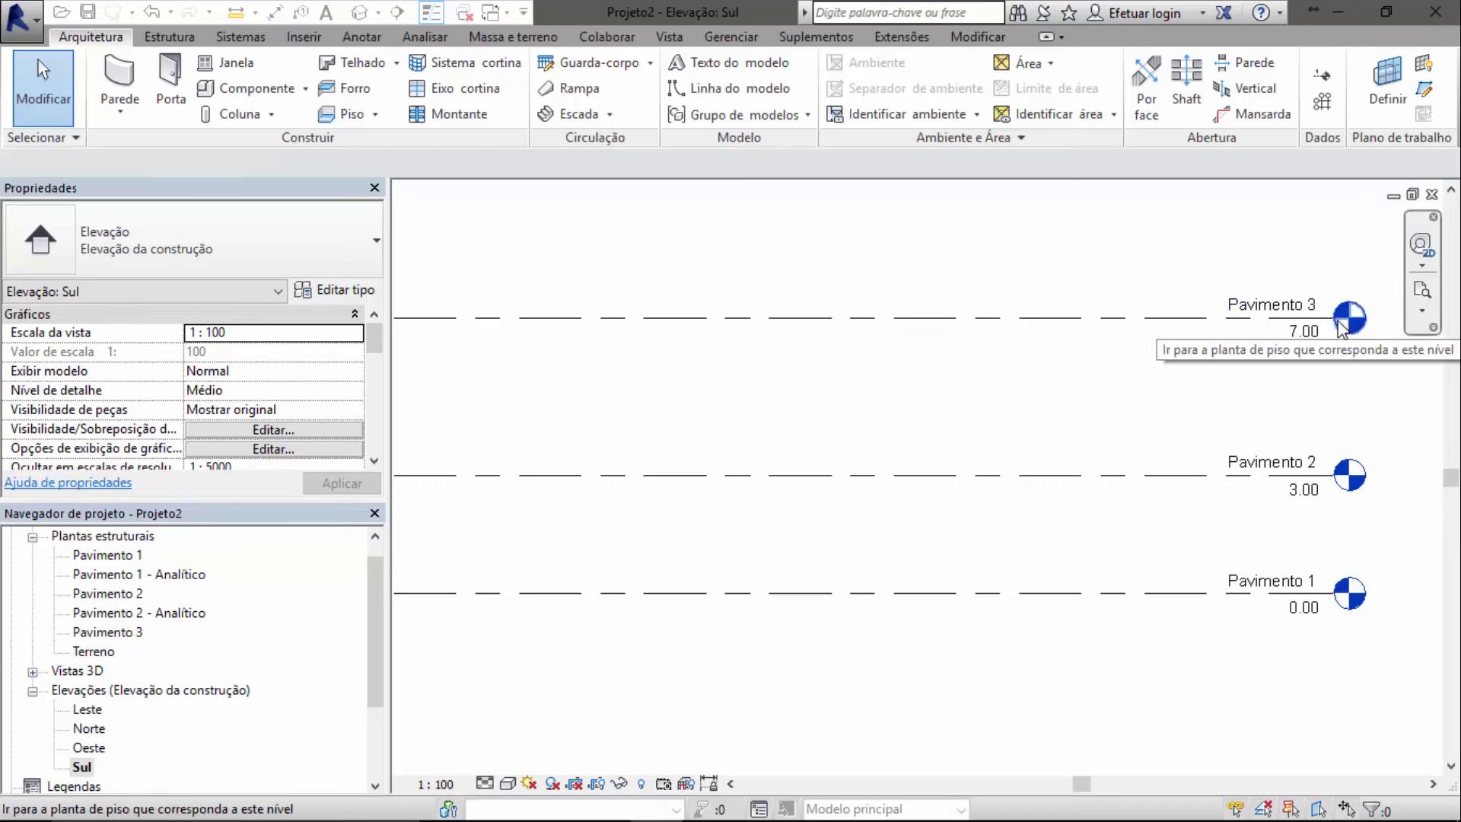
# Clear the level selection and open the Pavimento 3 structural plan
pyautogui.click(1309, 311)
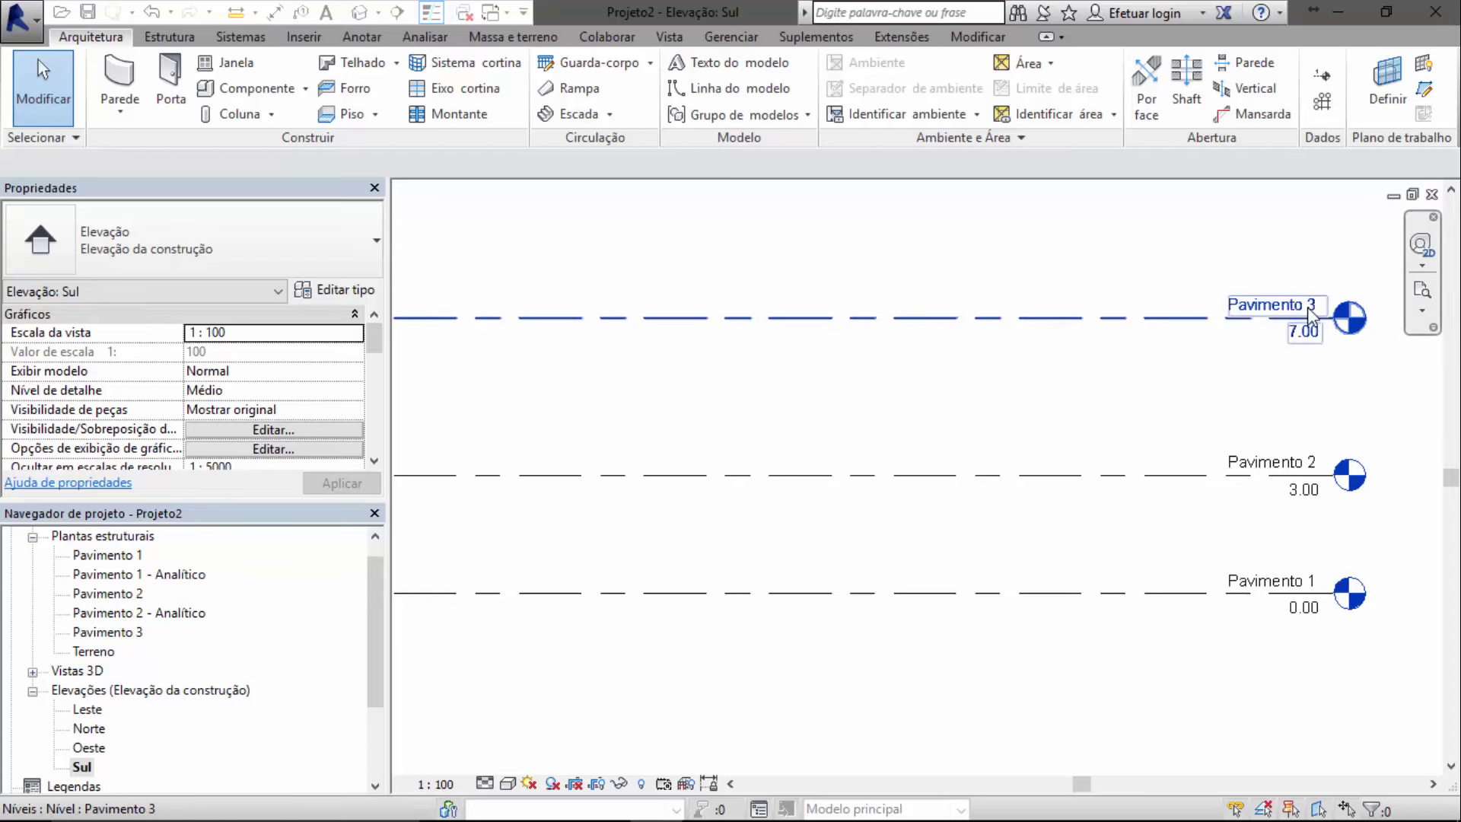
pyautogui.click(1307, 312)
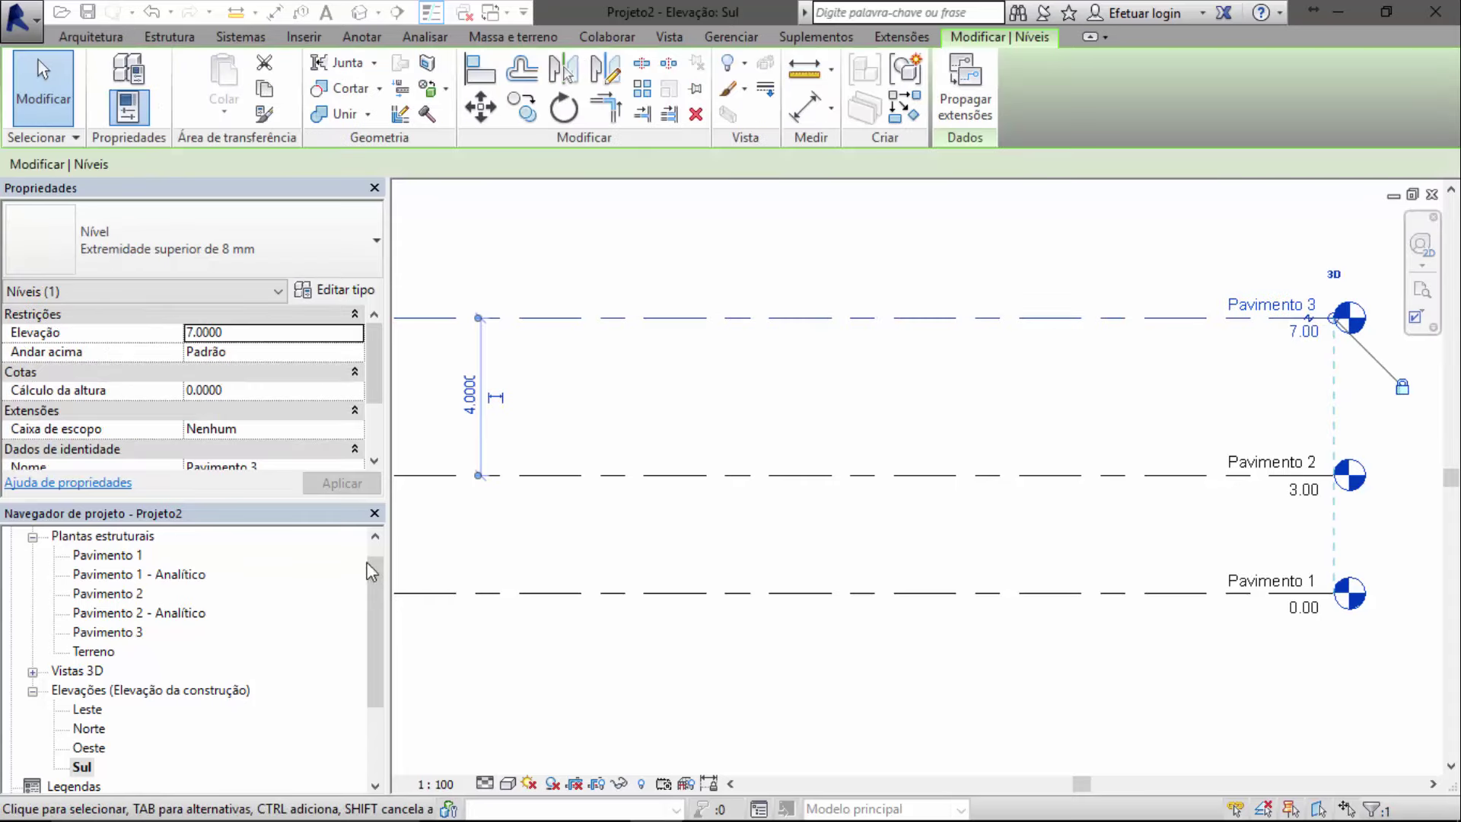
pyautogui.scroll(1, 372, 570)
pyautogui.press('Escape')
pyautogui.click(97, 653)
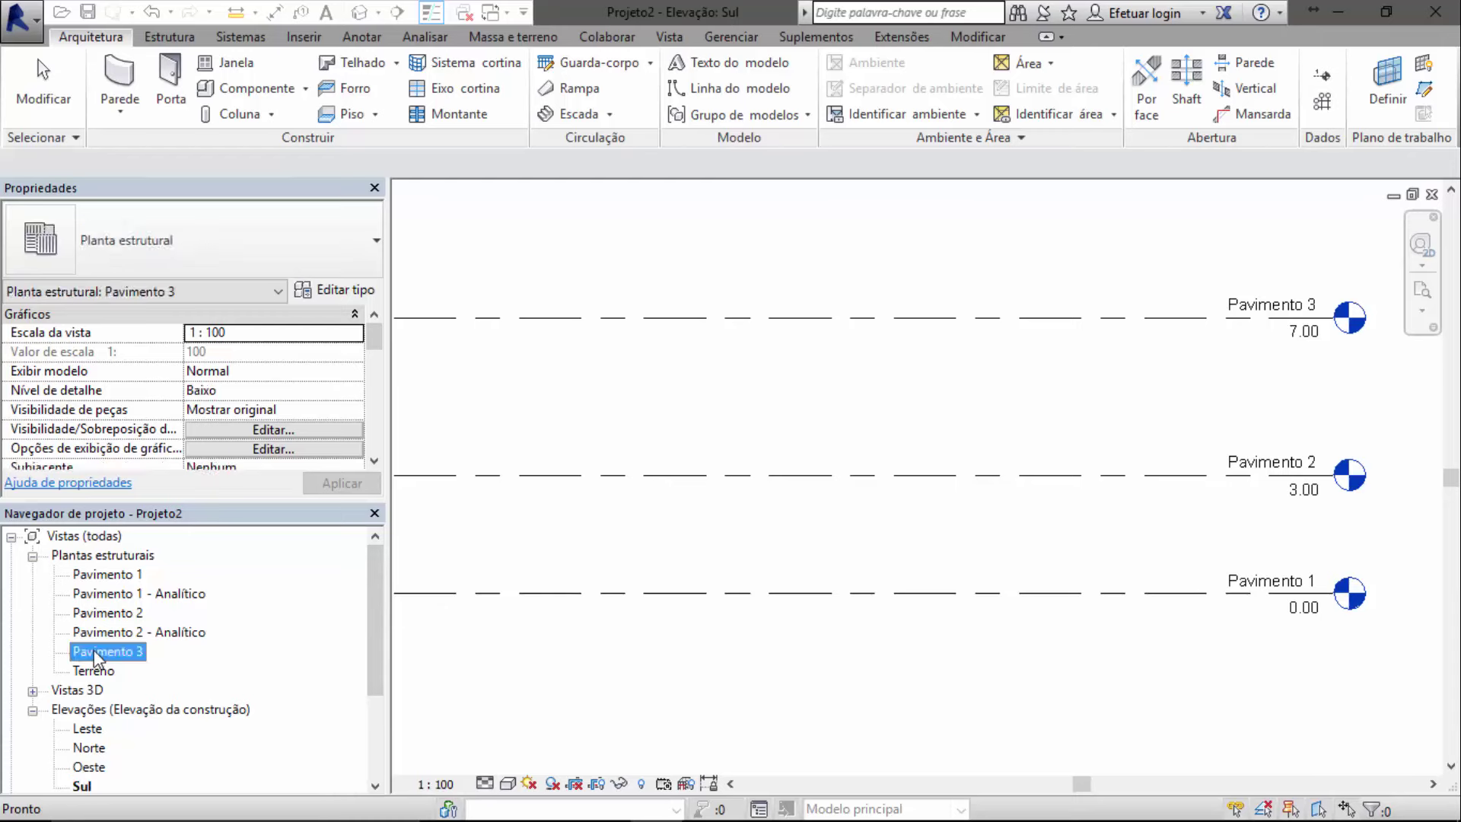
pyautogui.doubleClick(94, 653)
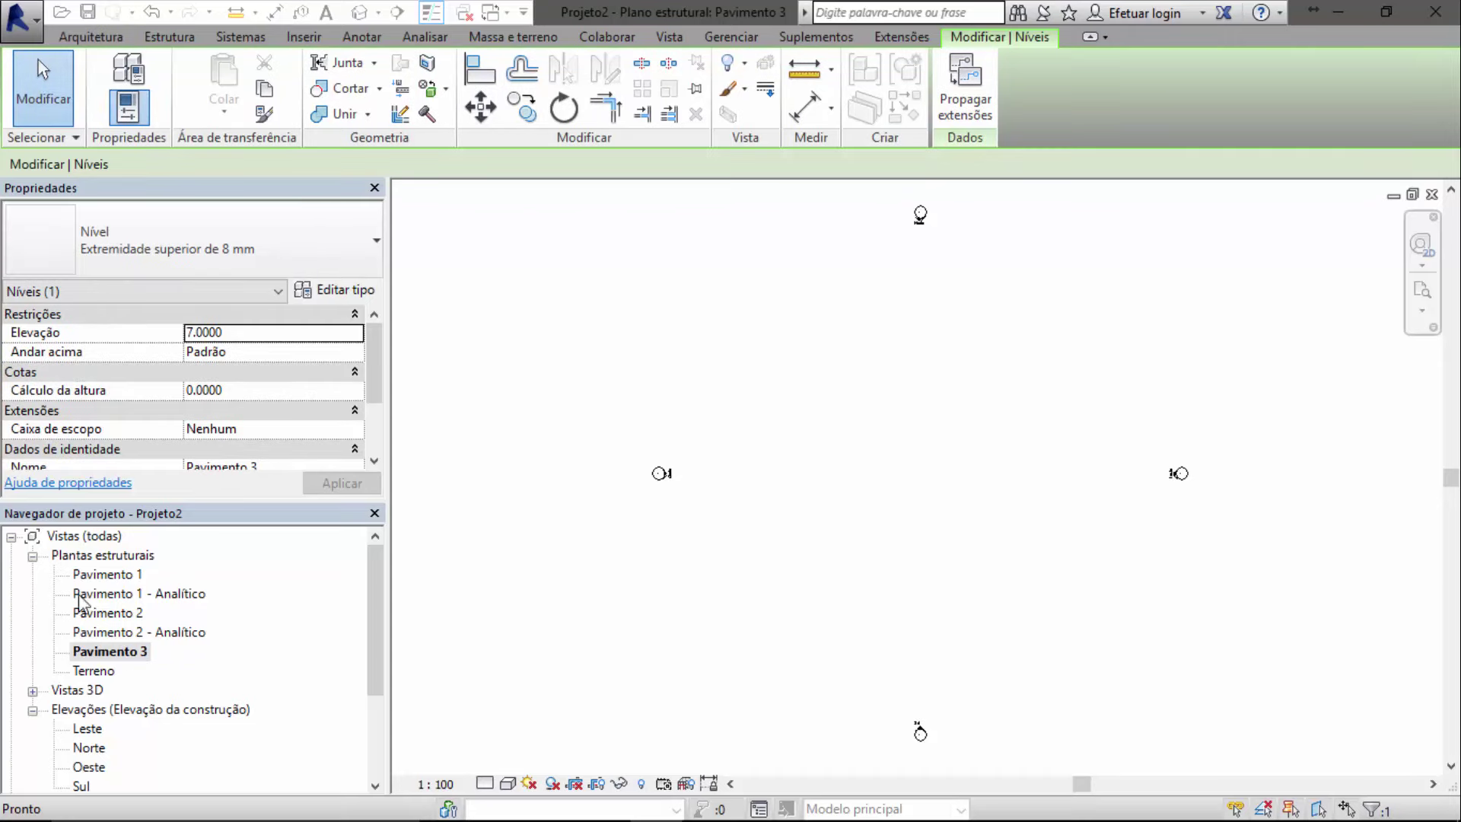
# Reopen the Sul elevation showing levels at 0.00, 3.00 and 7.00
pyautogui.click(373, 646)
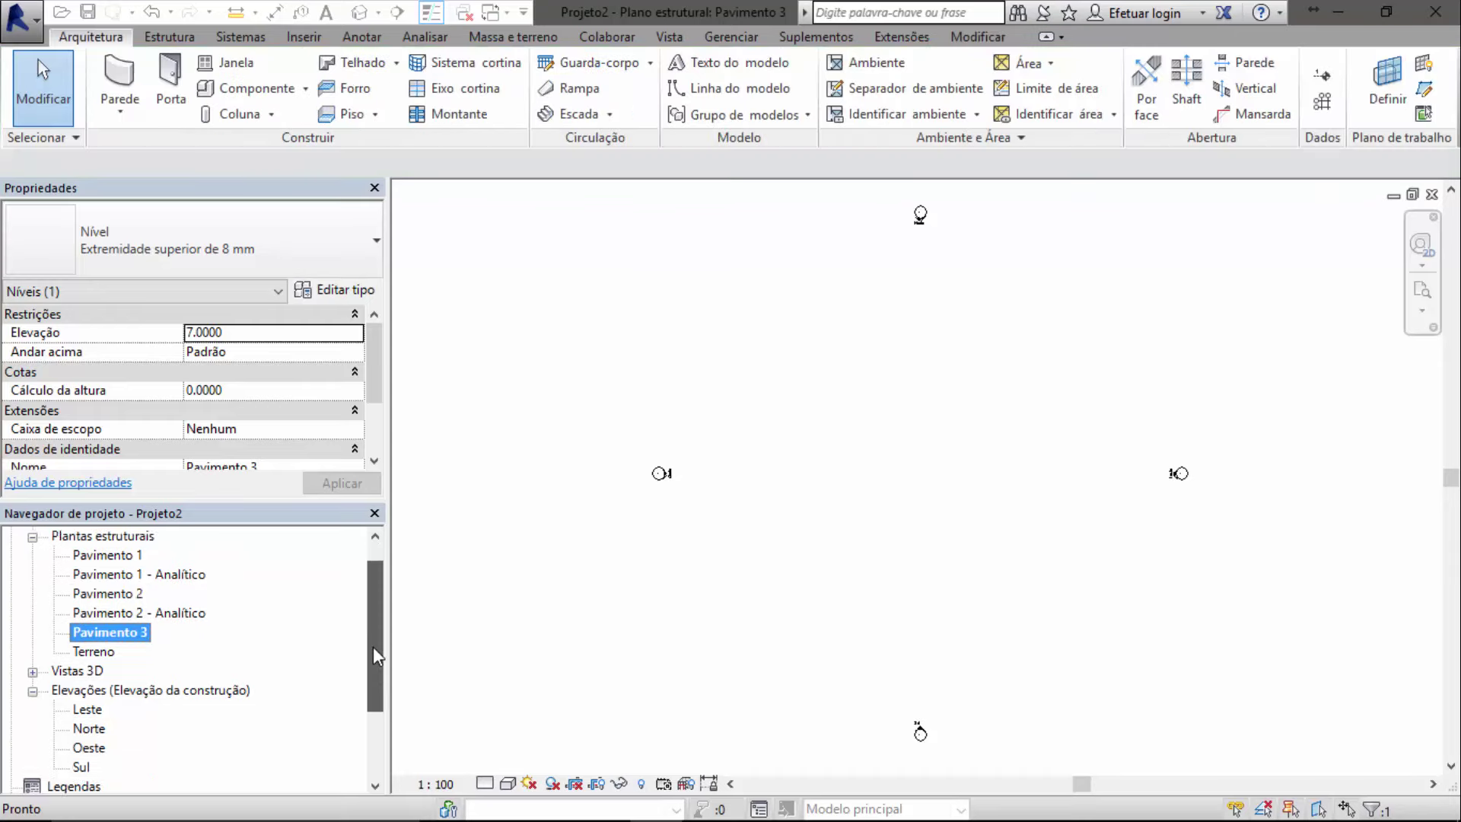
pyautogui.scroll(-1, 373, 646)
pyautogui.click(81, 728)
pyautogui.doubleClick(82, 728)
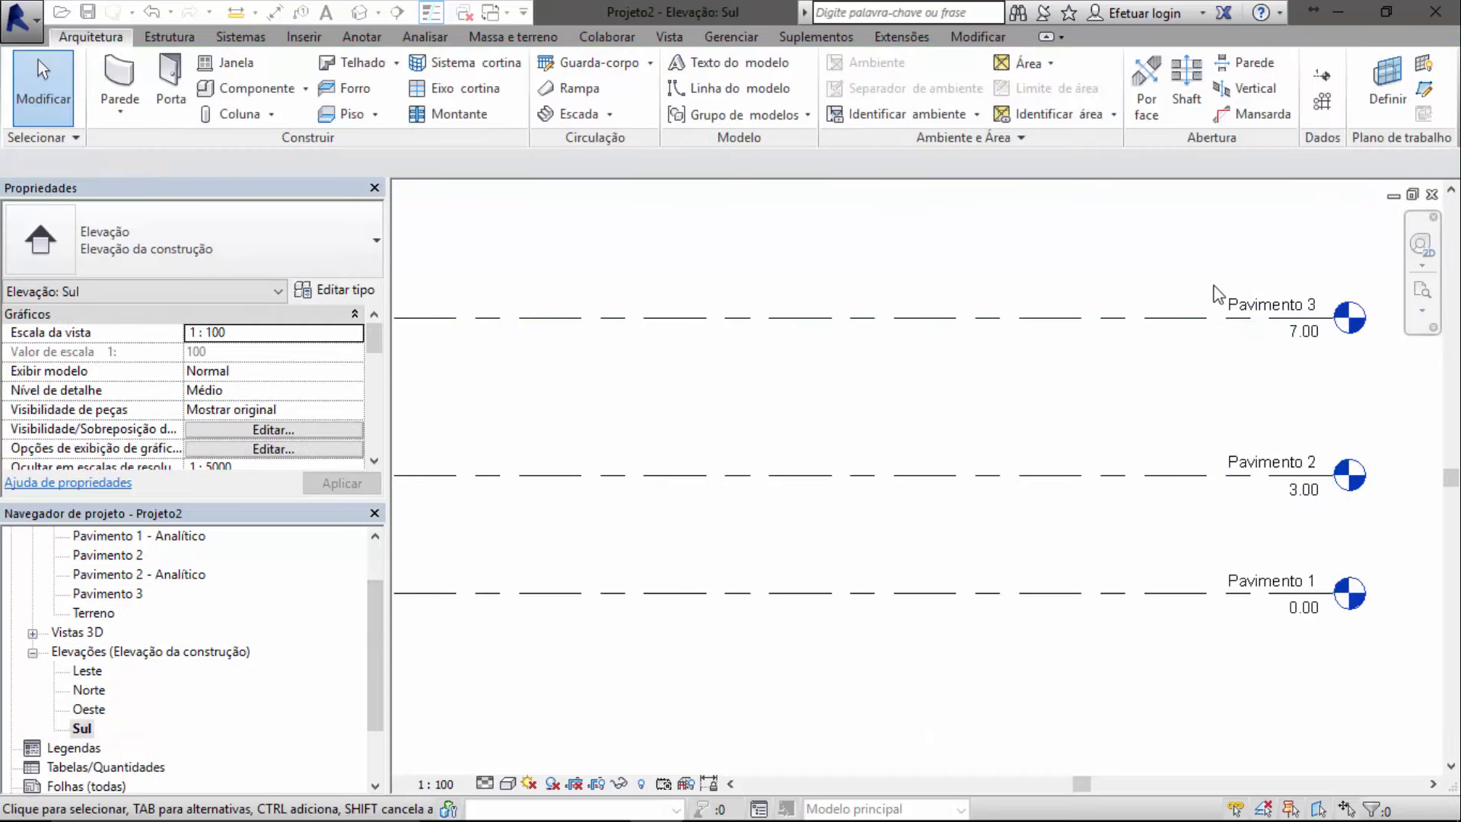
# Start the Level tool in Pick Lines mode with a 3.0000 offset
pyautogui.click(1148, 319)
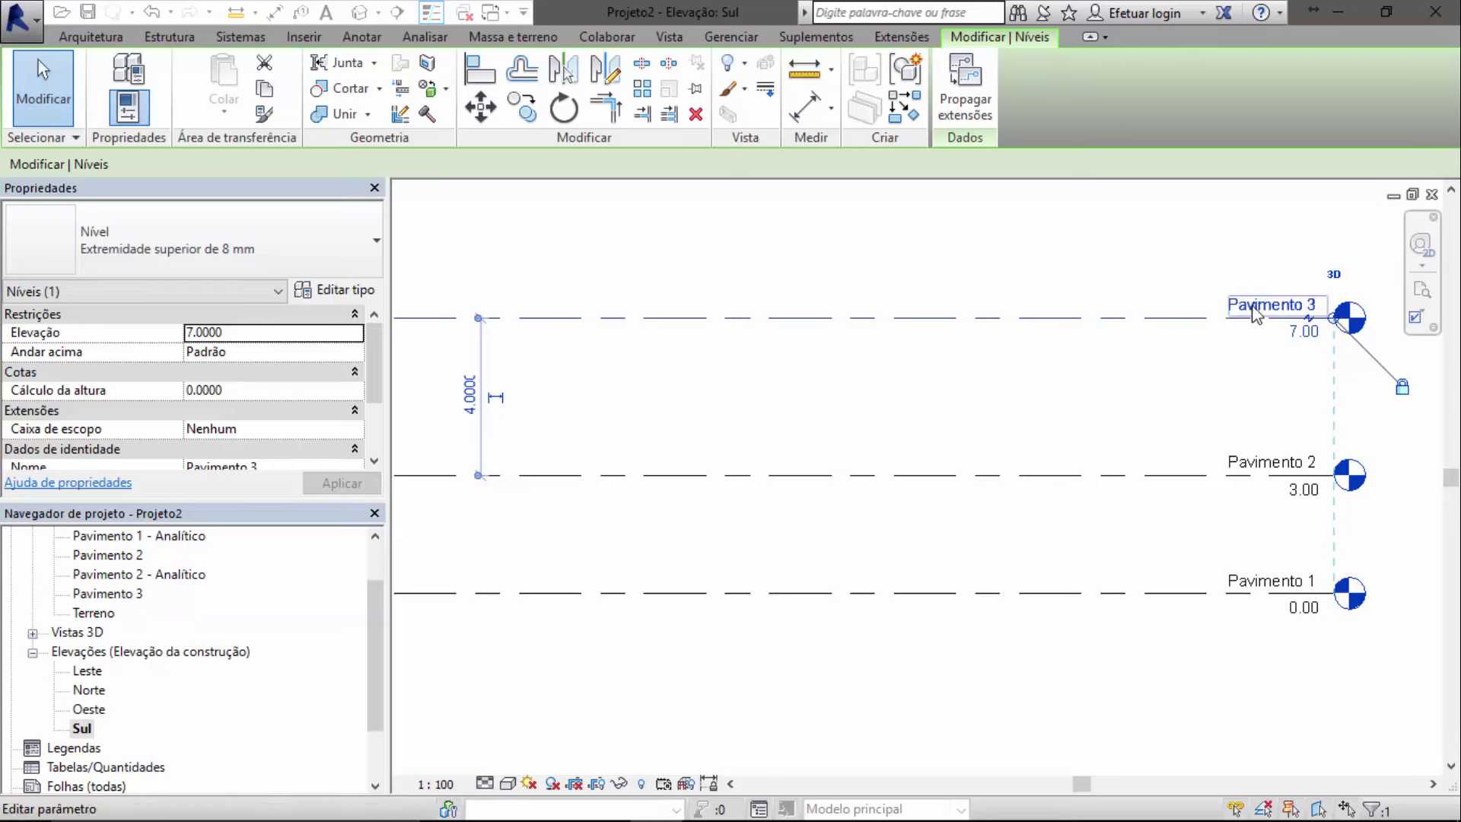
pyautogui.click(1184, 365)
pyautogui.click(1174, 318)
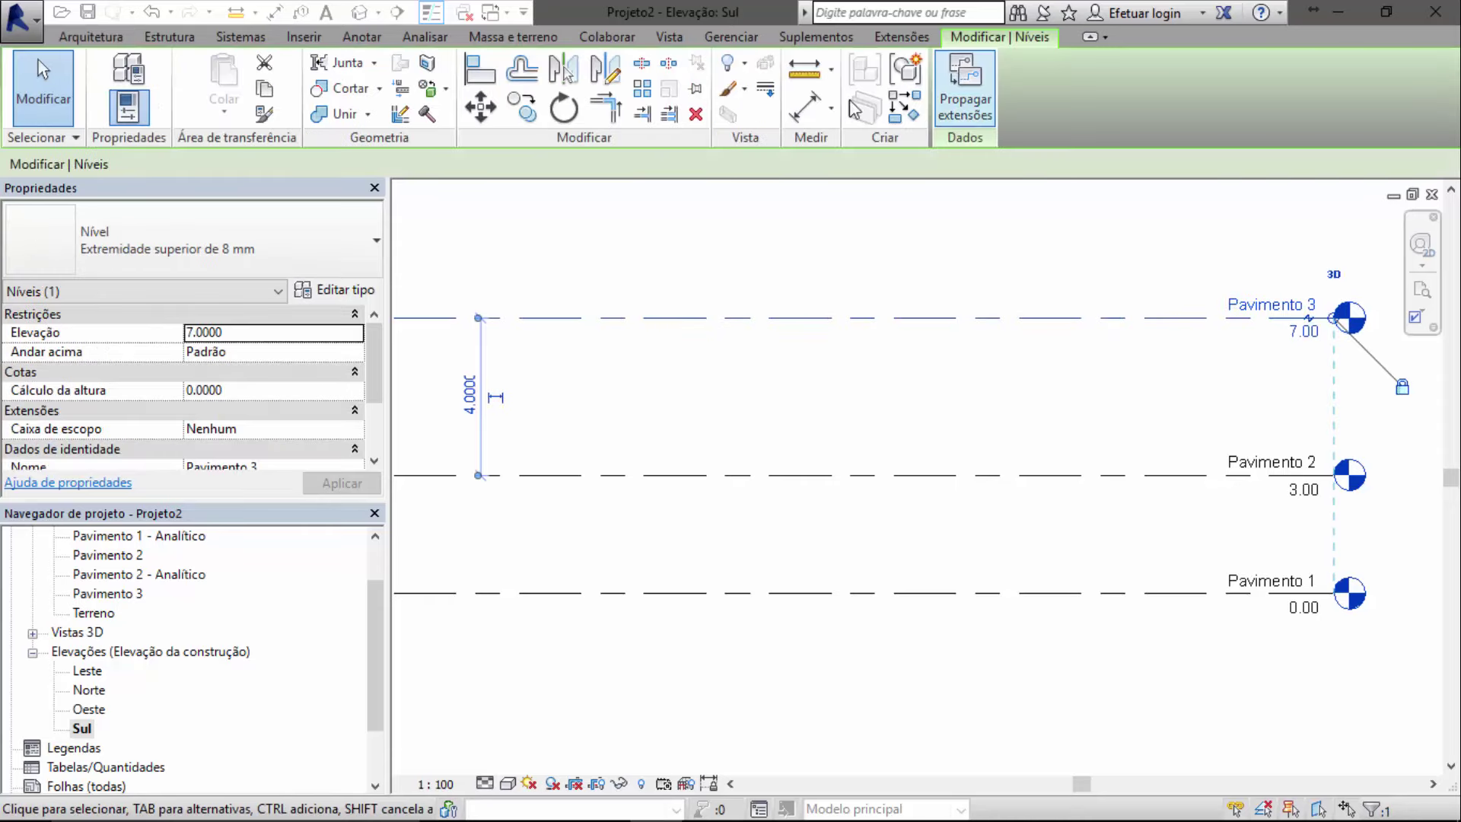
pyautogui.click(87, 37)
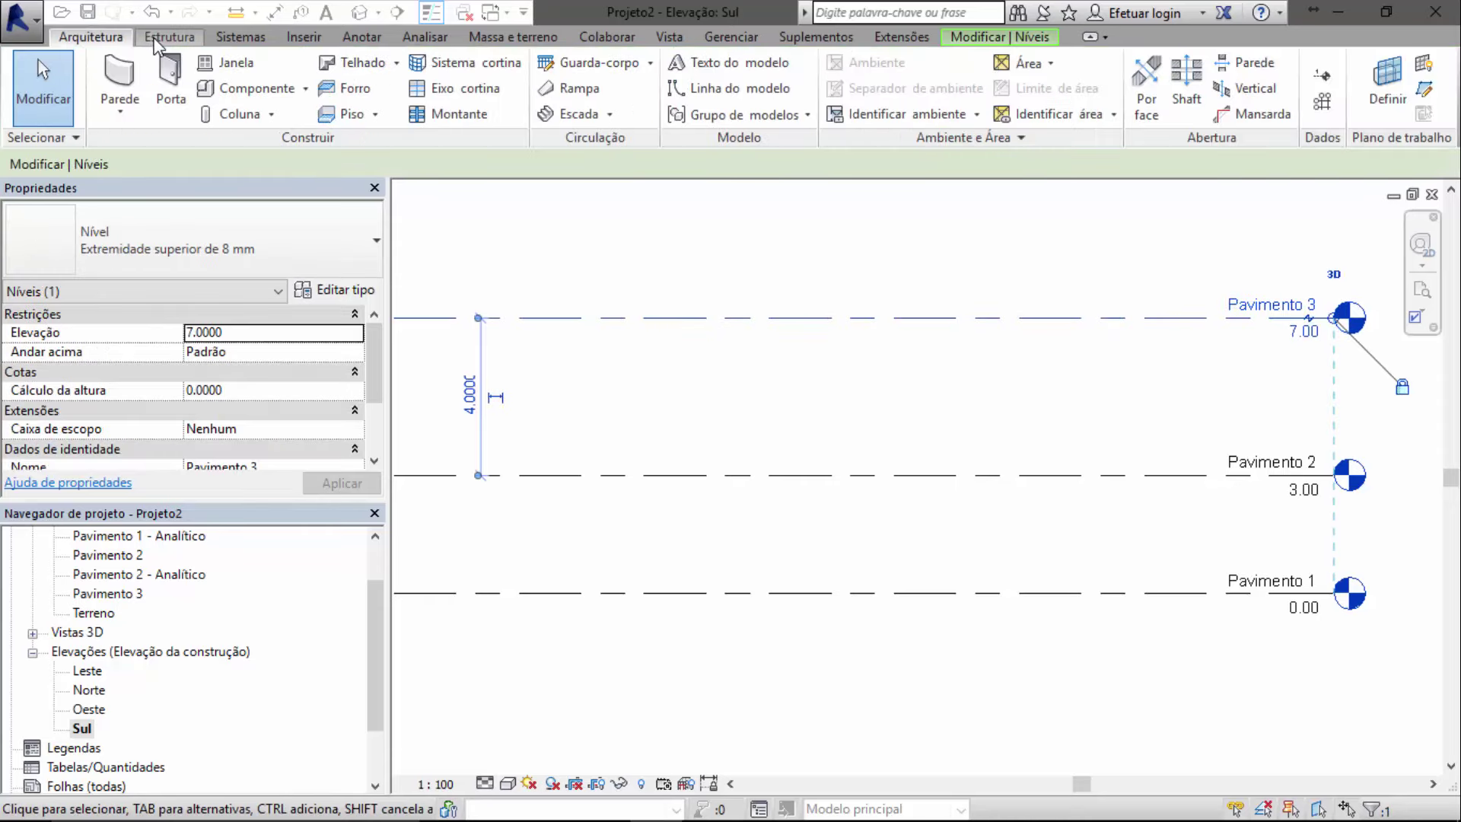
pyautogui.click(171, 38)
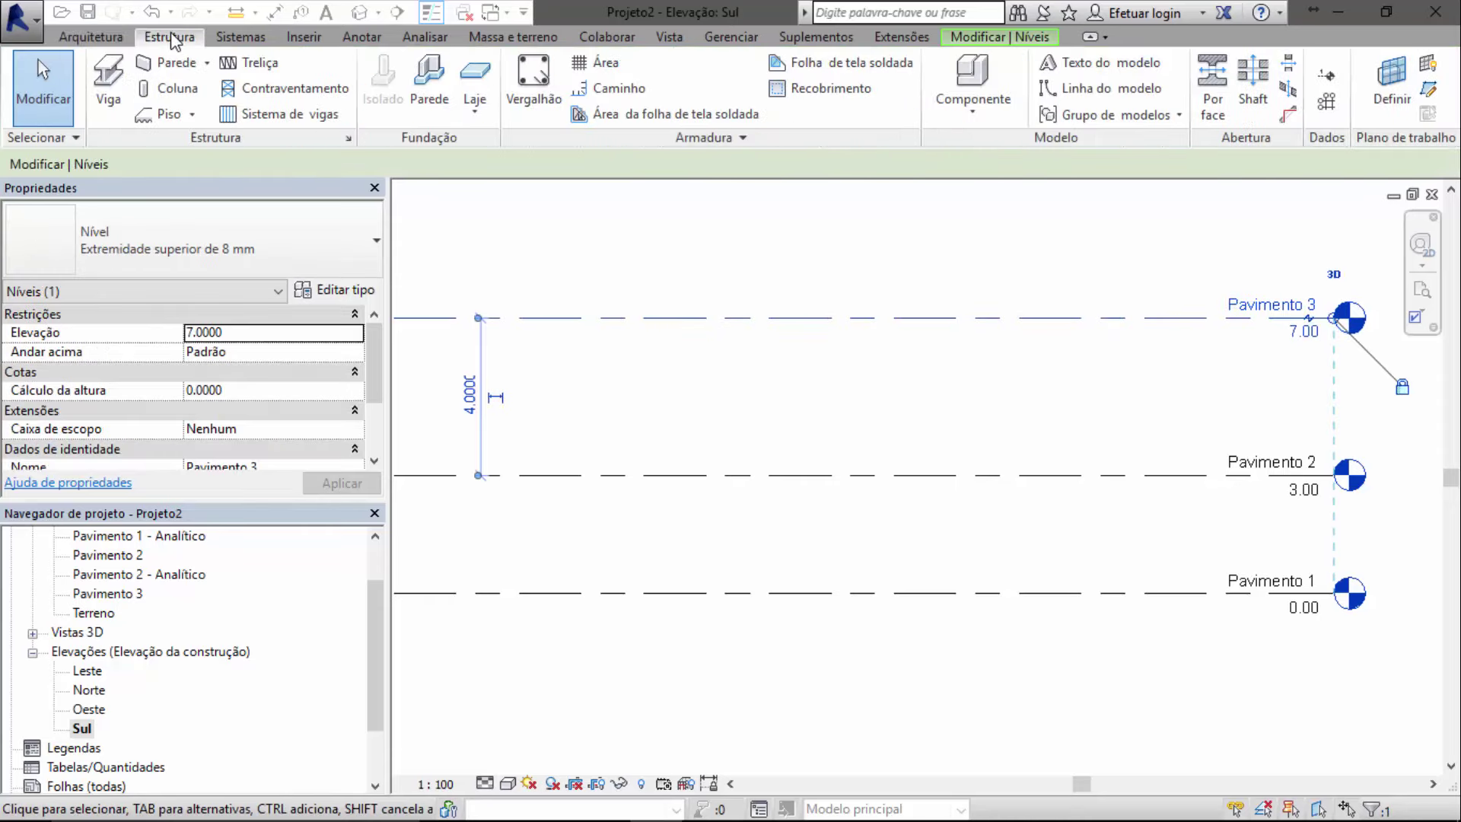
pyautogui.click(1331, 76)
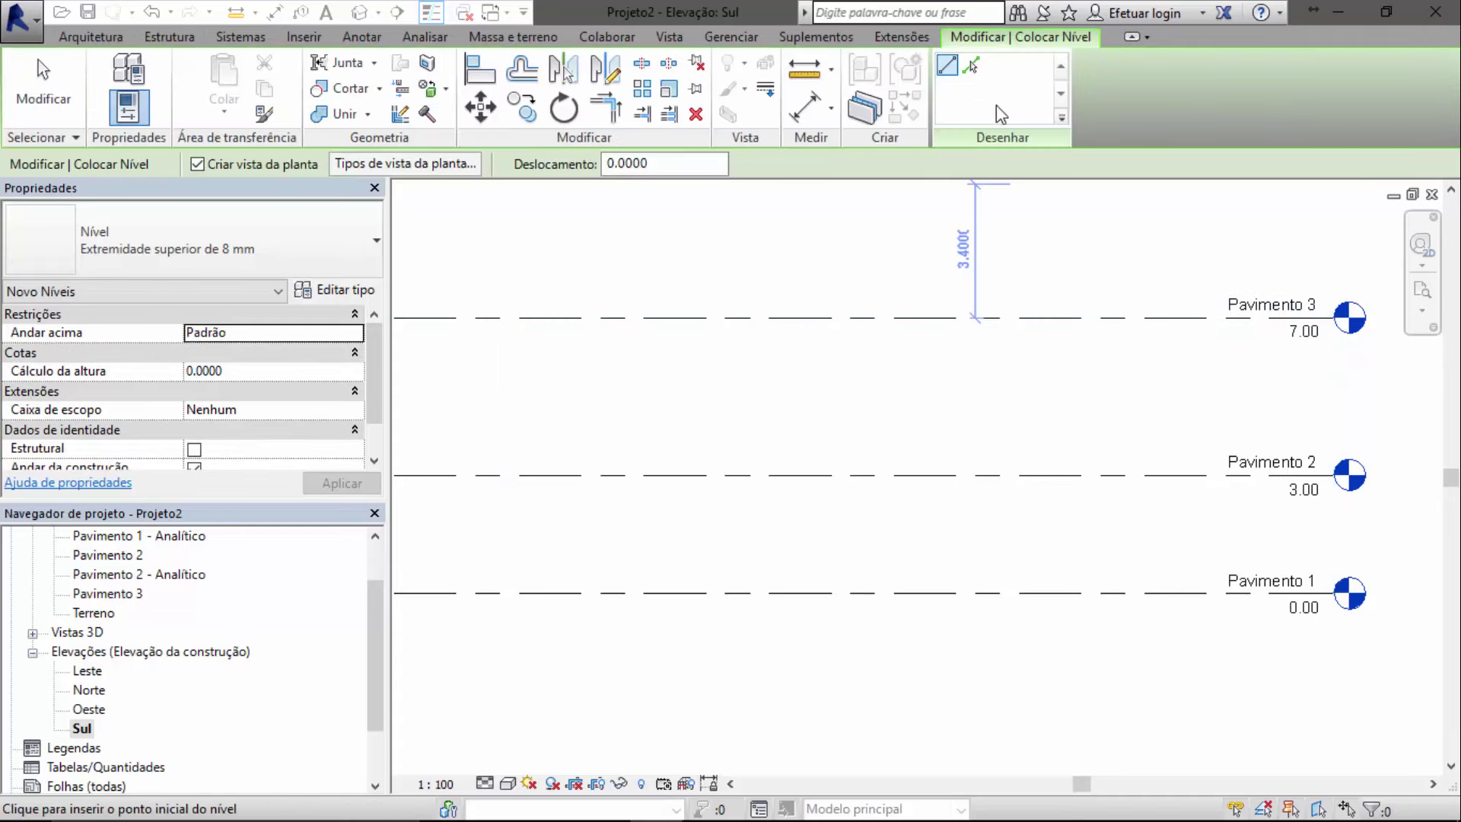
pyautogui.click(972, 69)
pyautogui.scroll(-1, 966, 198)
pyautogui.moveTo(959, 312); pyautogui.dragTo(910, 530, button='middle')
pyautogui.doubleClick(665, 167)
pyautogui.write('3.0000')
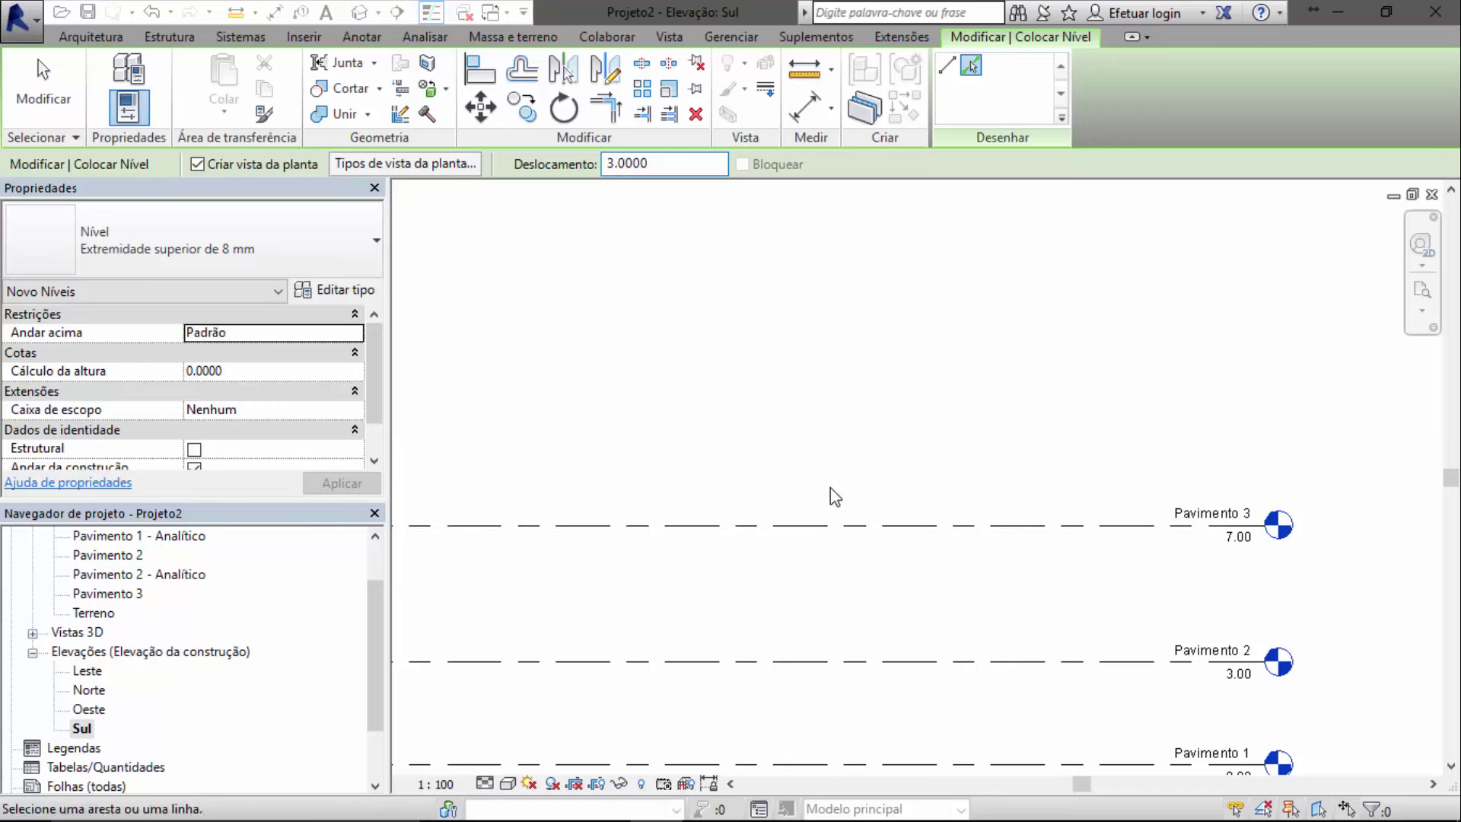
# Pick the top level lines to create Pavimento 4–8 at 10.00, 13.00, 16.00, 19.00 and 22.00
pyautogui.moveTo(849, 501); pyautogui.dragTo(896, 480, button='middle')
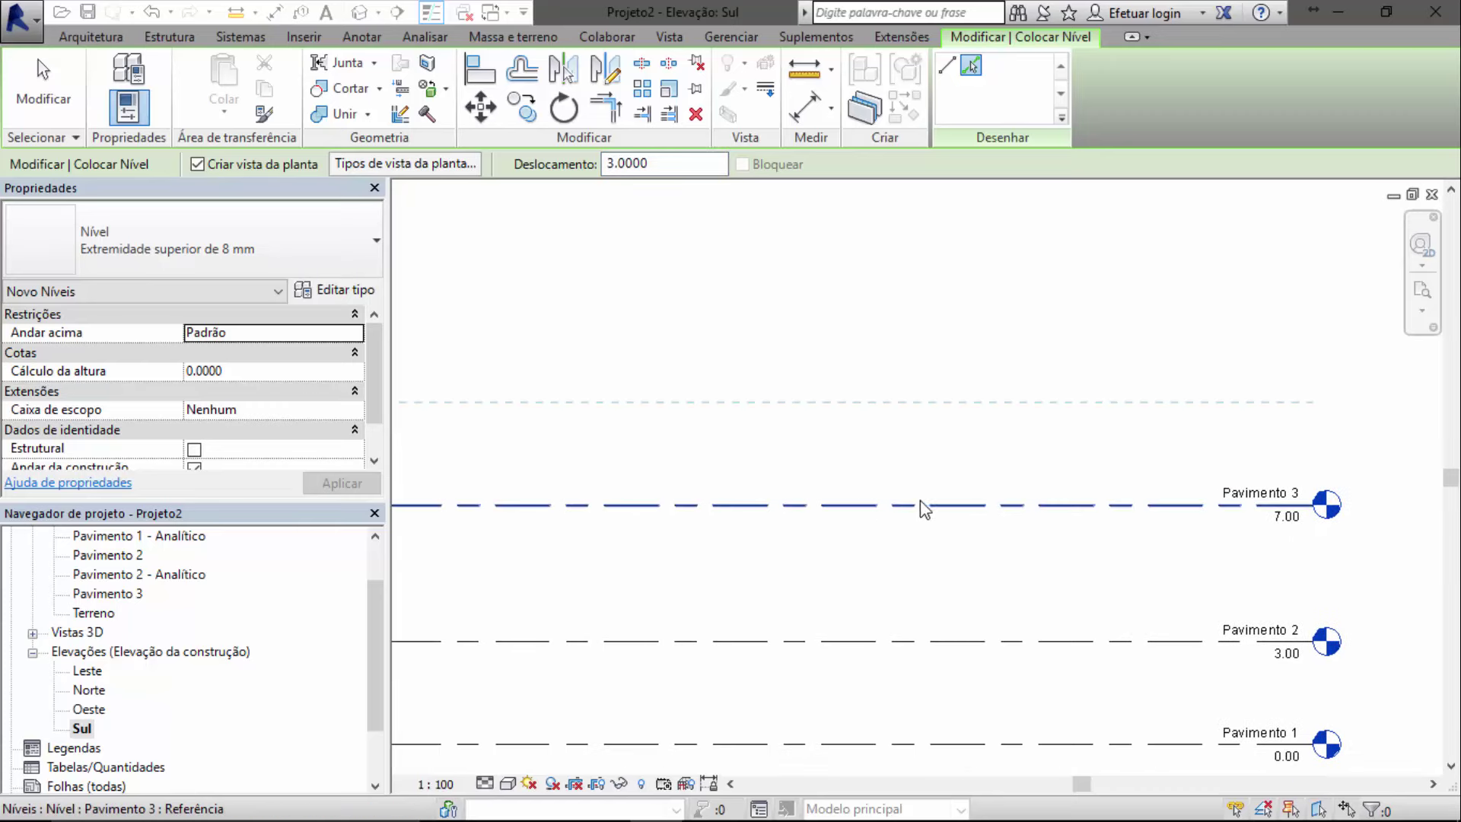
pyautogui.click(921, 500)
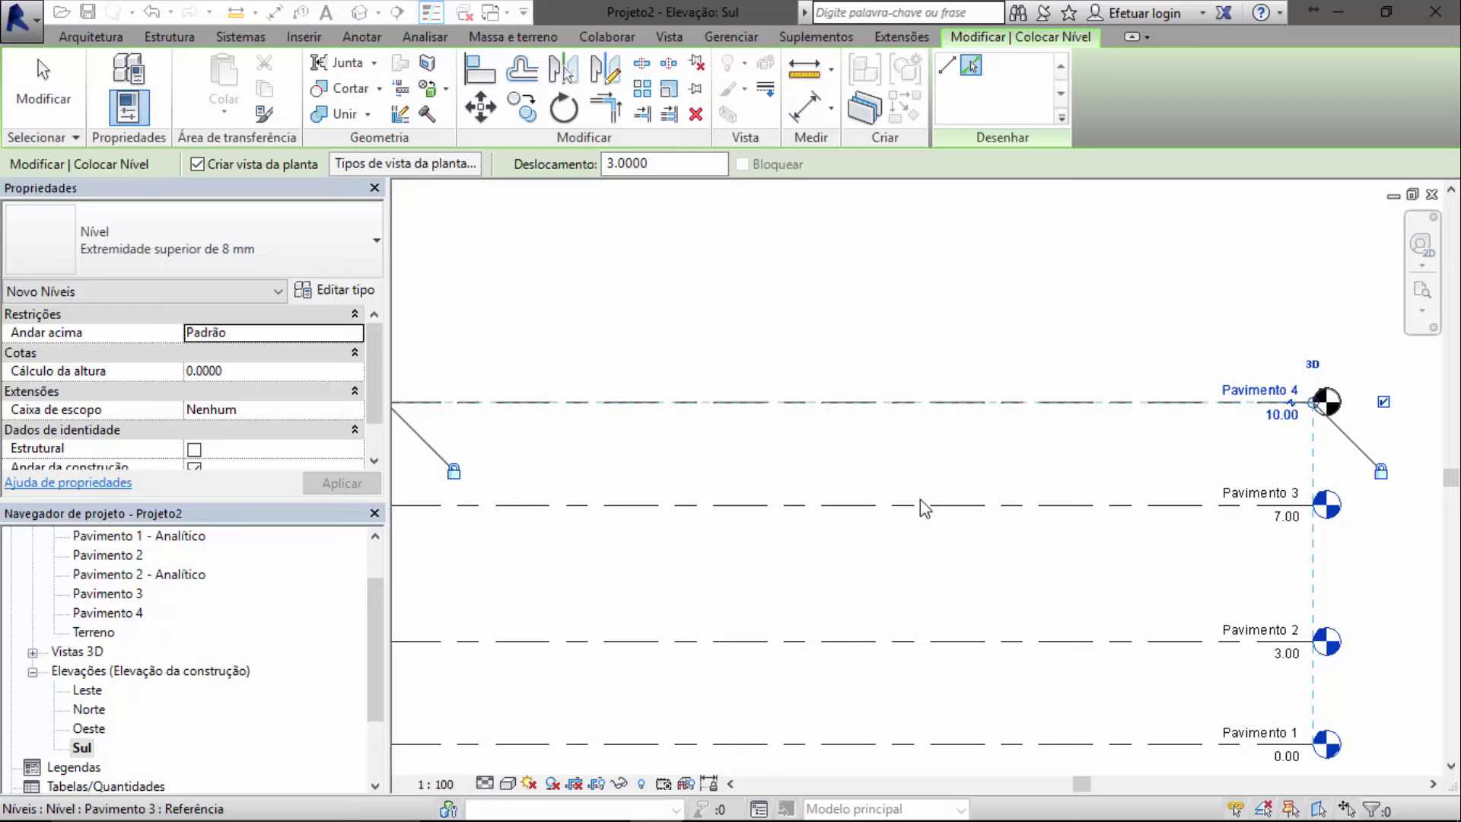
pyautogui.click(970, 404)
pyautogui.moveTo(966, 355); pyautogui.dragTo(966, 479, button='middle')
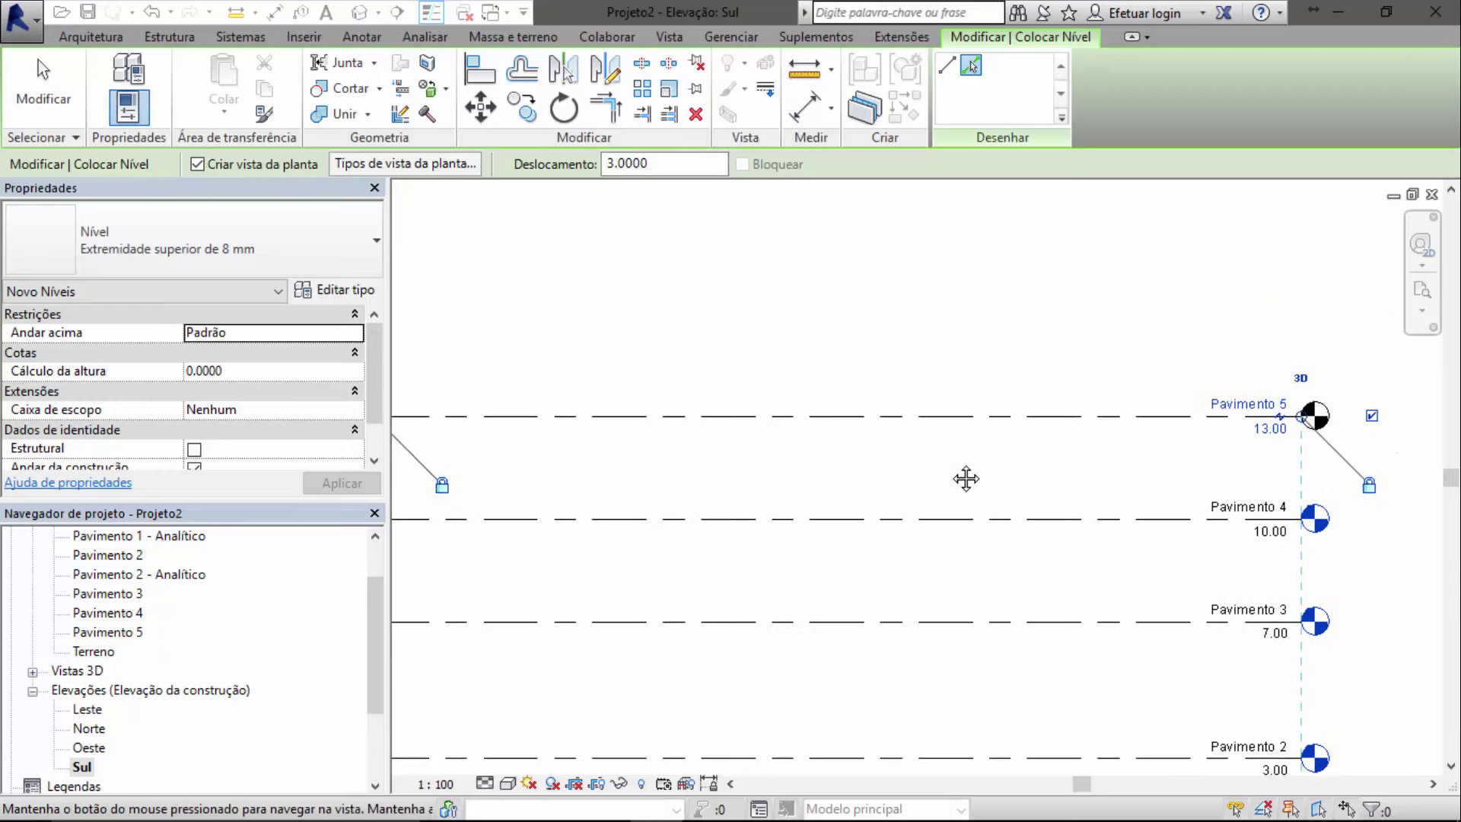
pyautogui.click(965, 417)
pyautogui.moveTo(982, 411); pyautogui.dragTo(963, 528, button='middle')
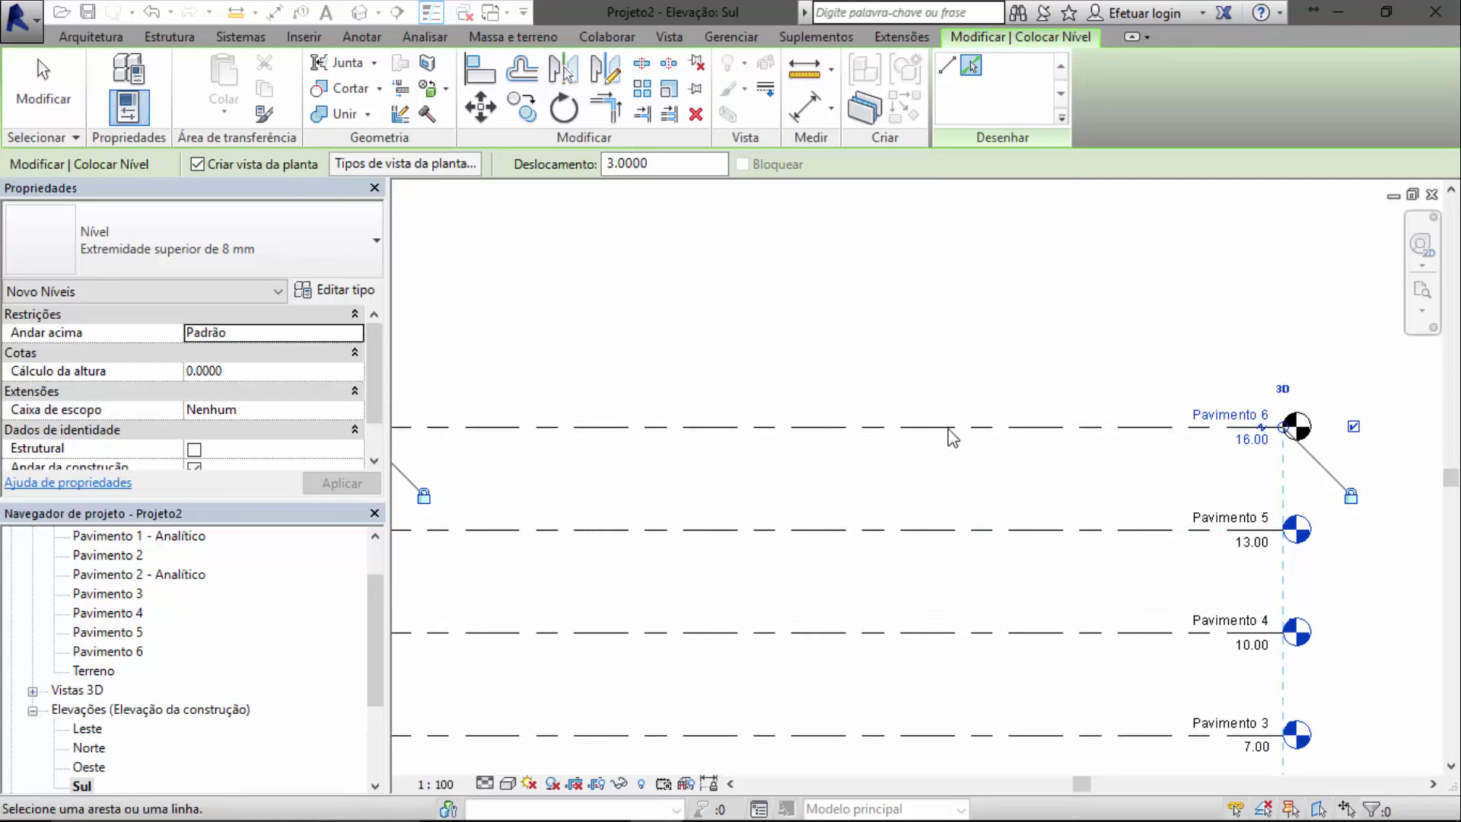
pyautogui.click(952, 340)
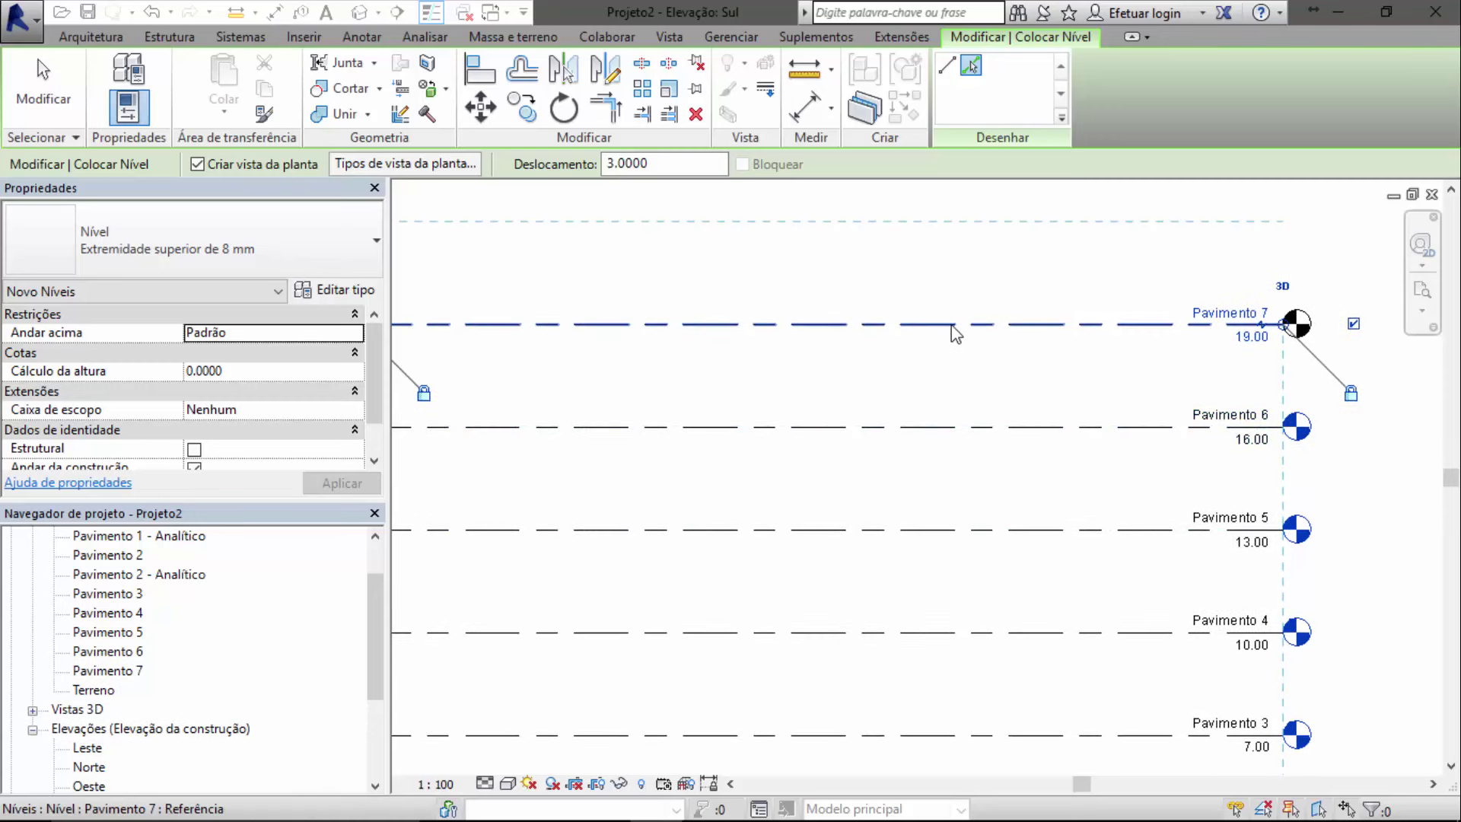
pyautogui.click(956, 333)
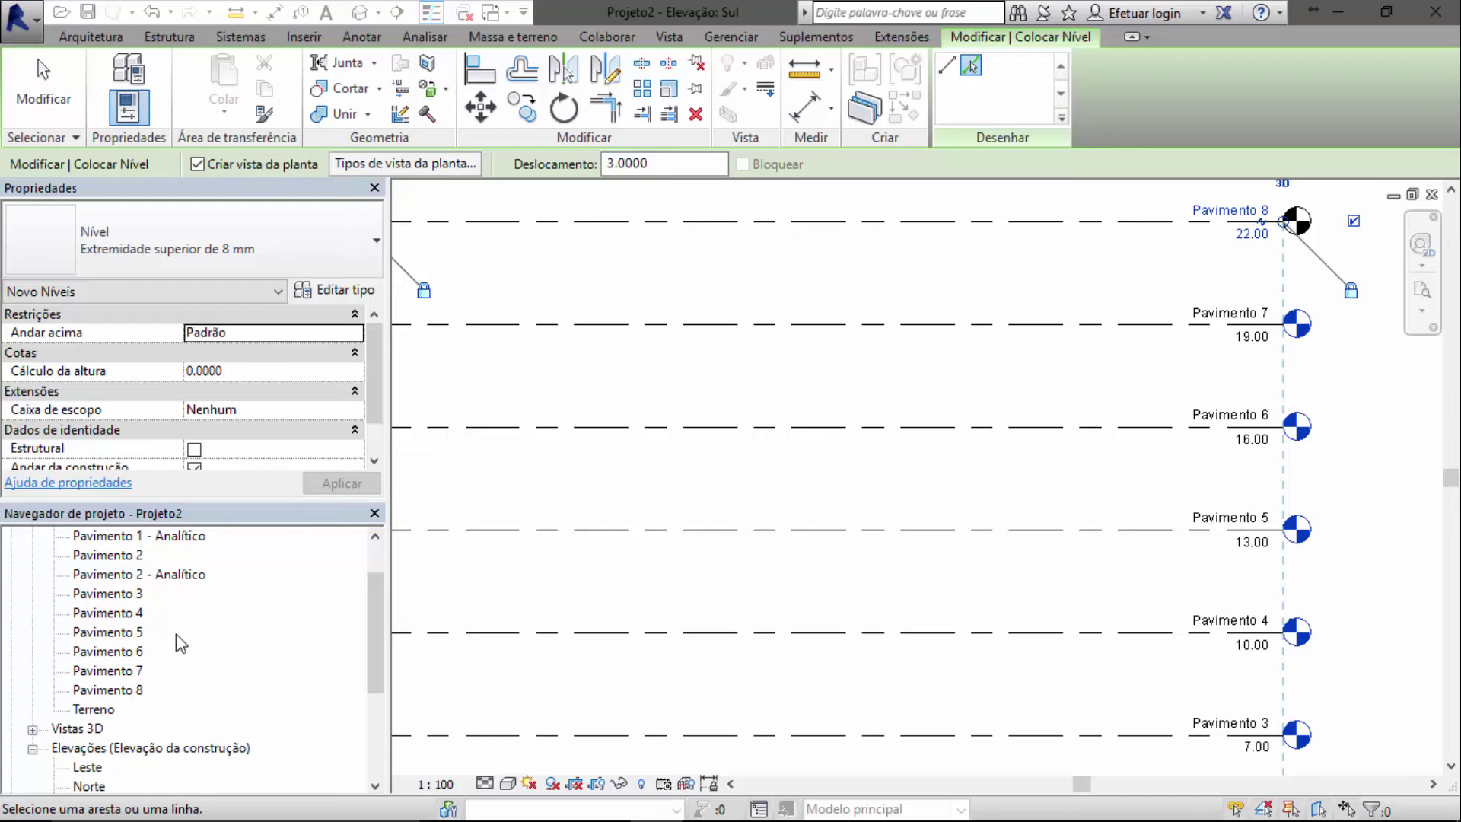
pyautogui.doubleClick(114, 689)
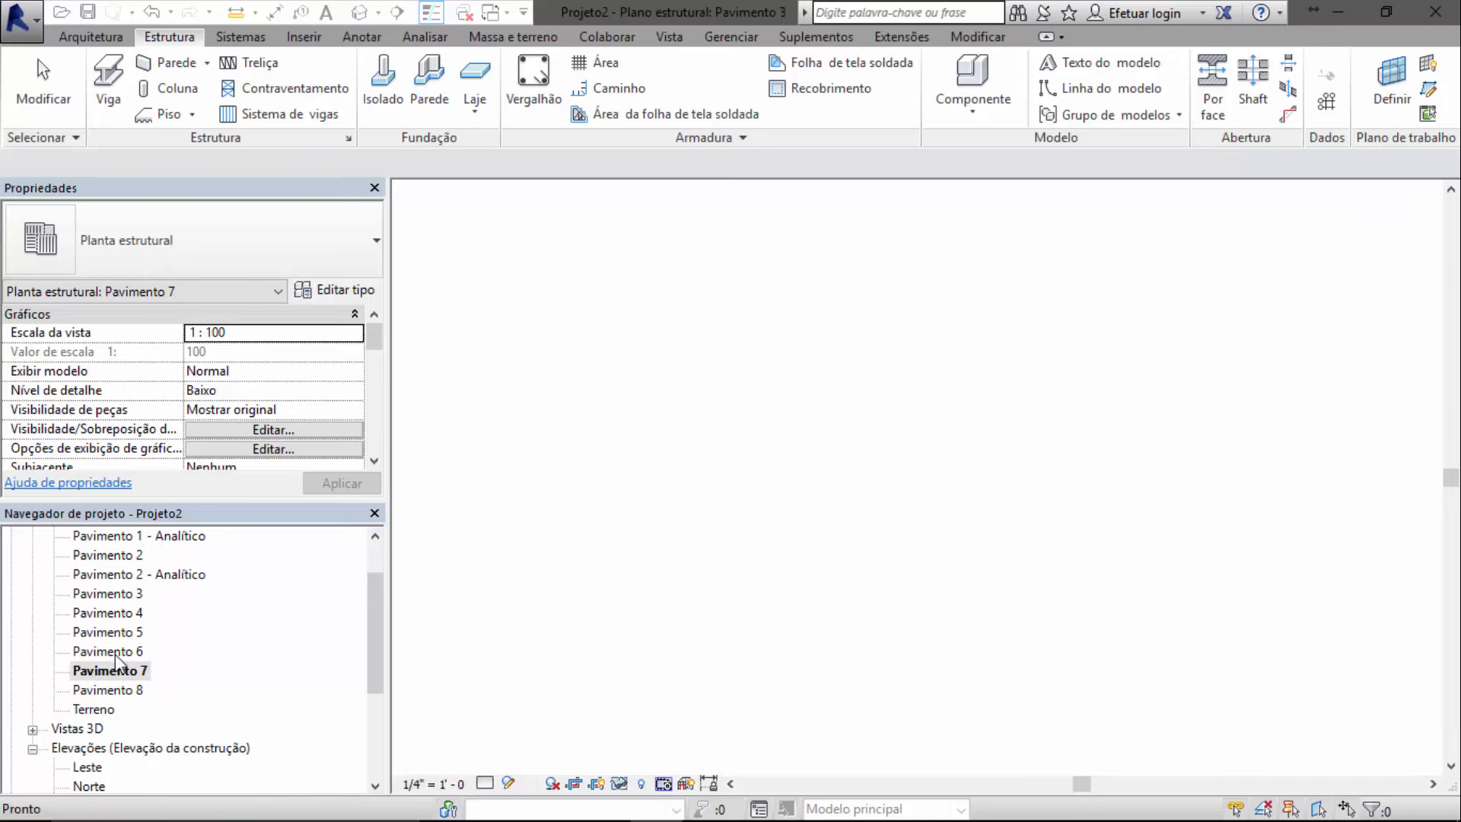
pyautogui.click(114, 652)
pyautogui.doubleClick(109, 633)
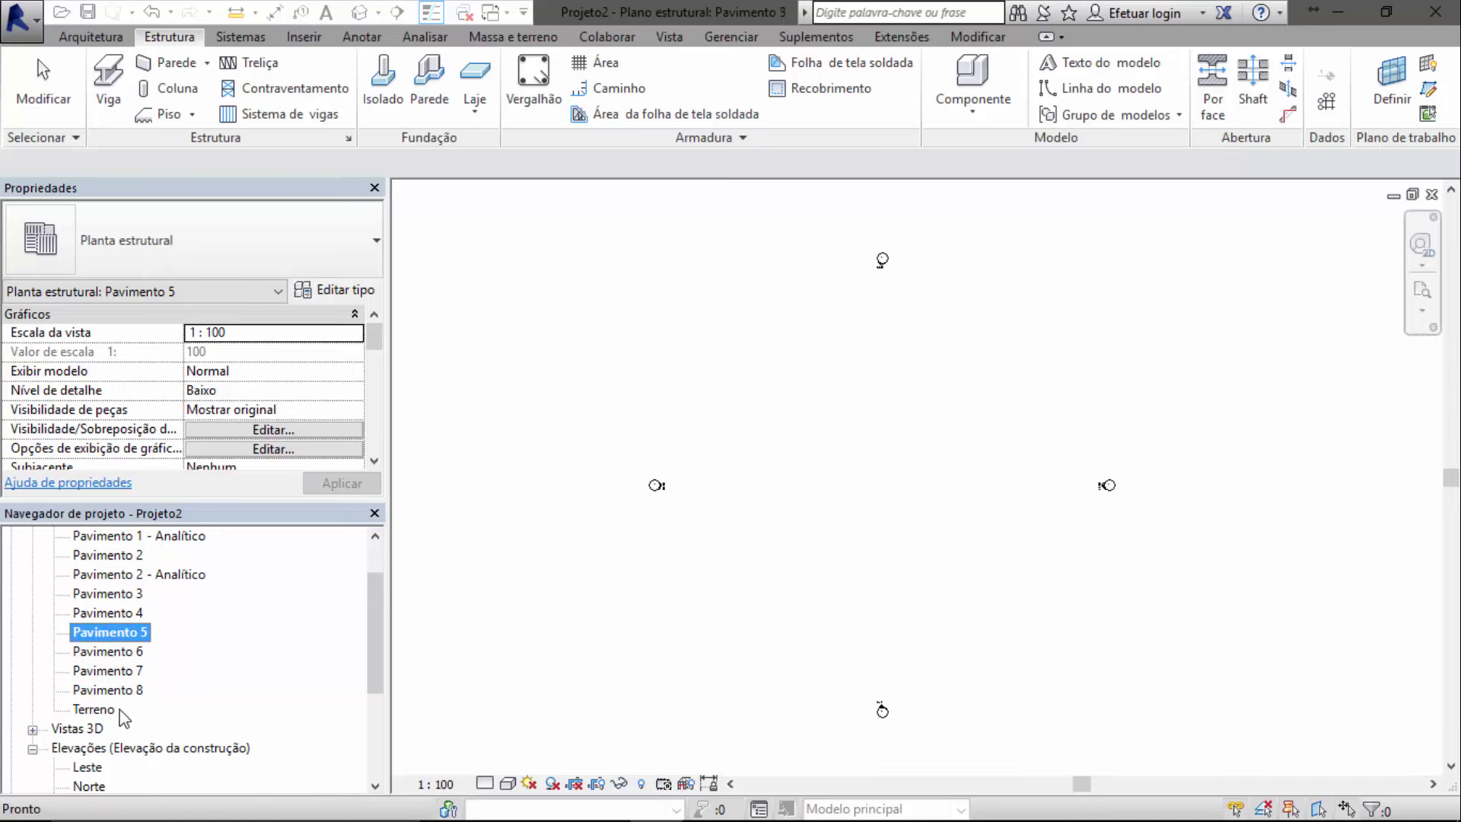
pyautogui.scroll(-1, 166, 732)
pyautogui.doubleClick(95, 748)
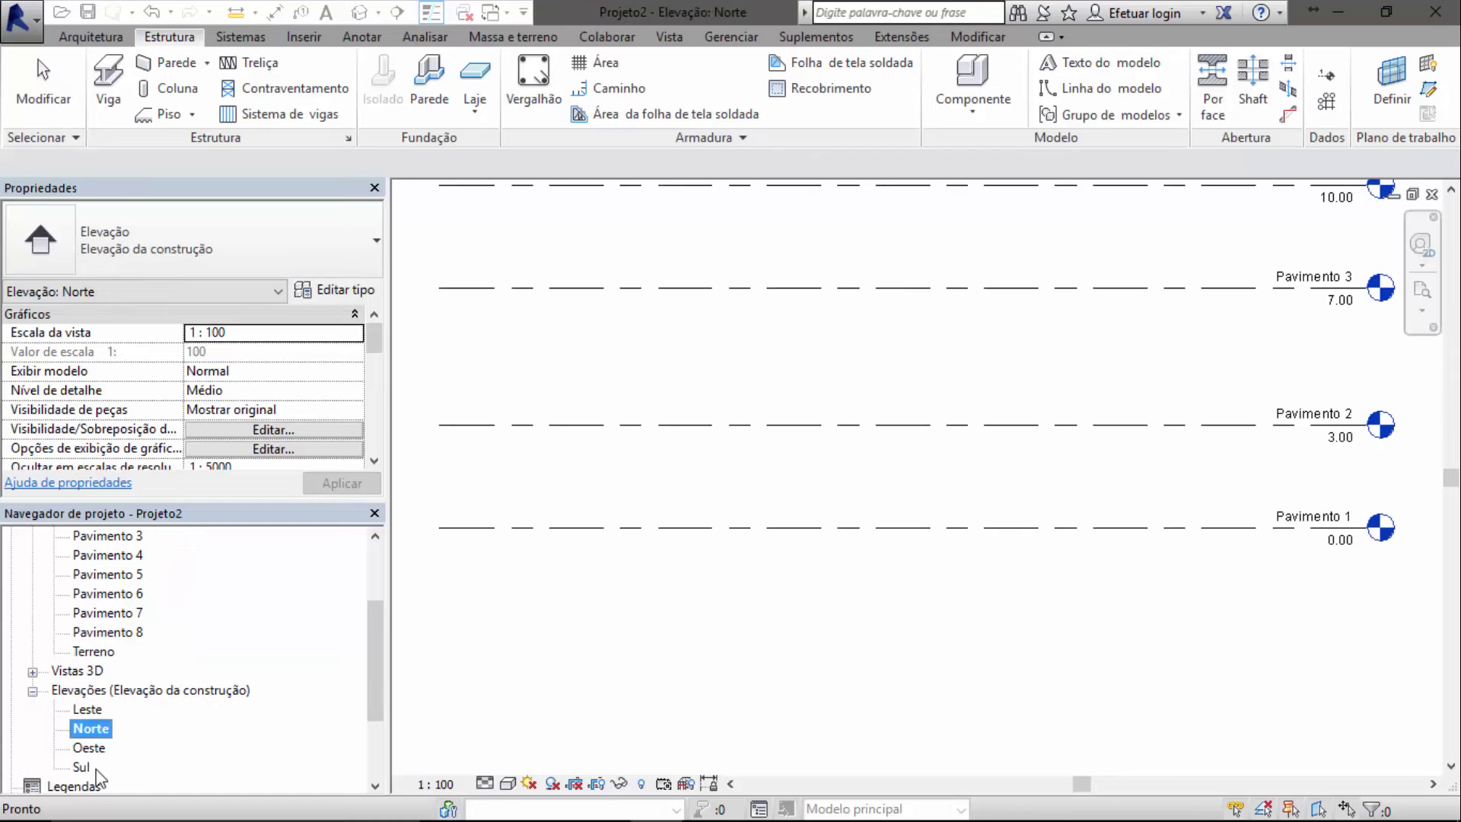
pyautogui.doubleClick(80, 767)
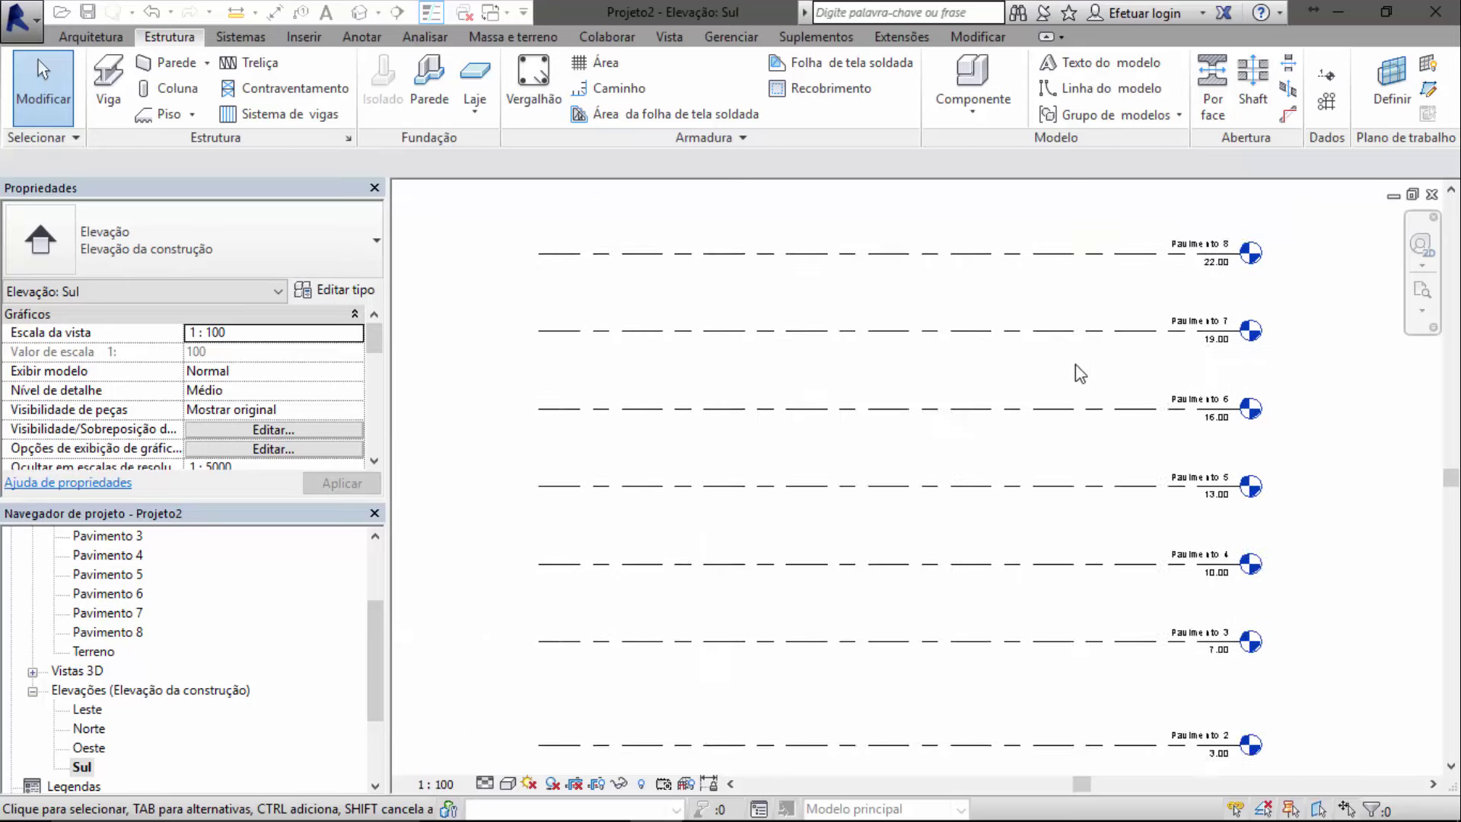
# Copy the Pavimento 8 level 1.40 upward to 23.40
pyautogui.scroll(1, 1170, 440)
pyautogui.scroll(2, 1201, 297)
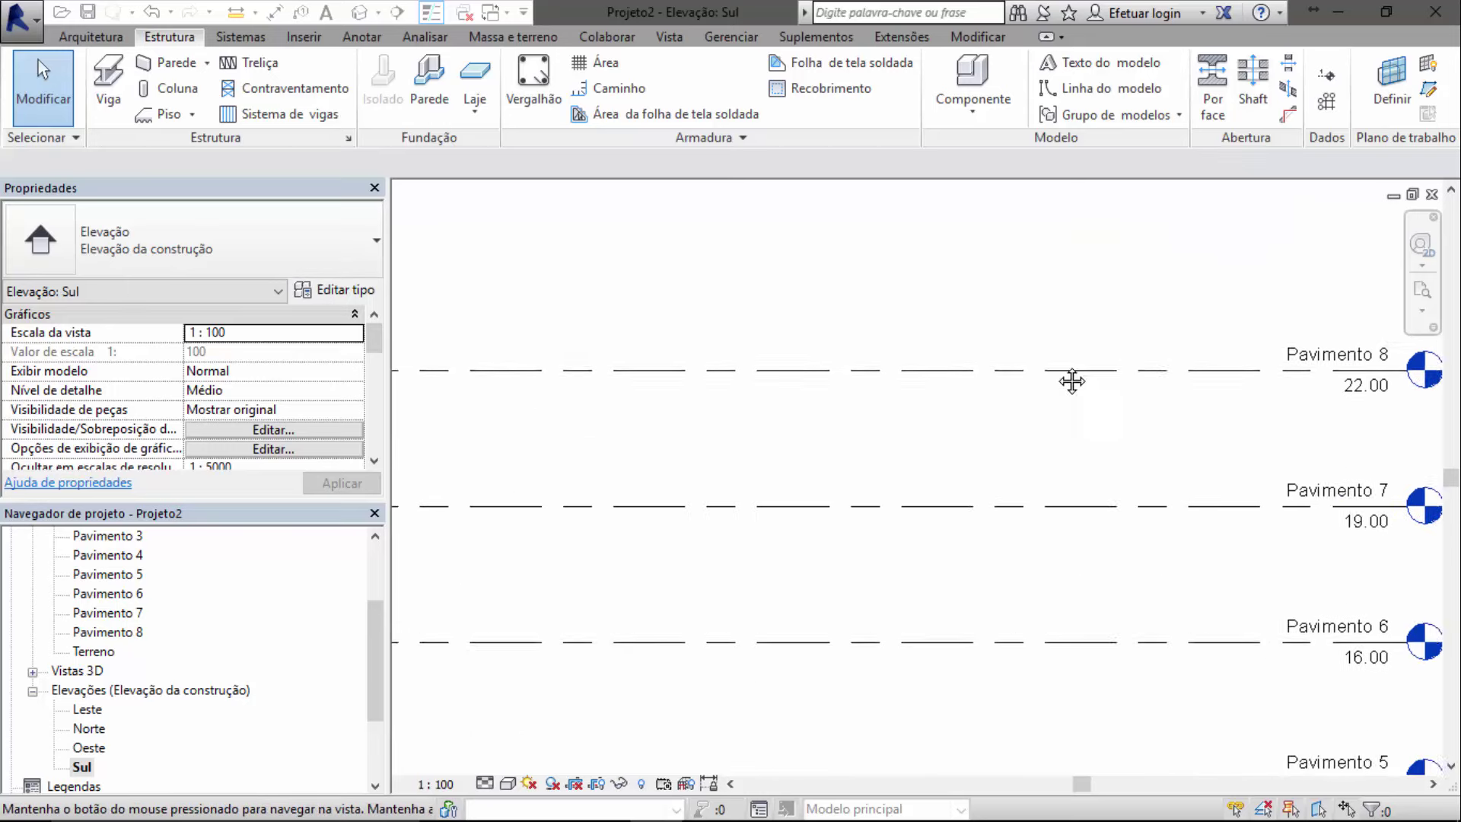
pyautogui.click(1047, 421)
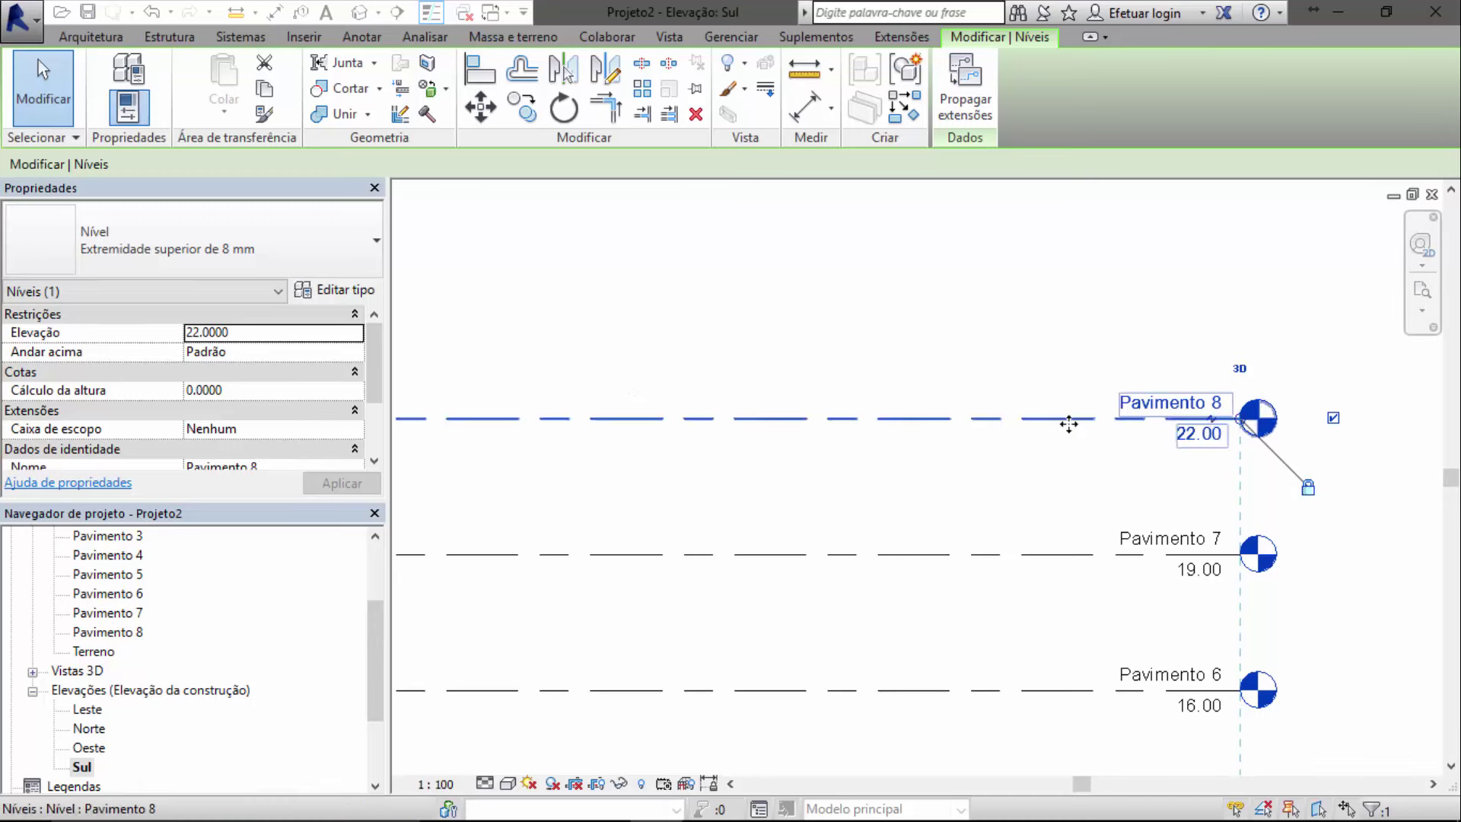
pyautogui.click(934, 266)
pyautogui.click(1033, 424)
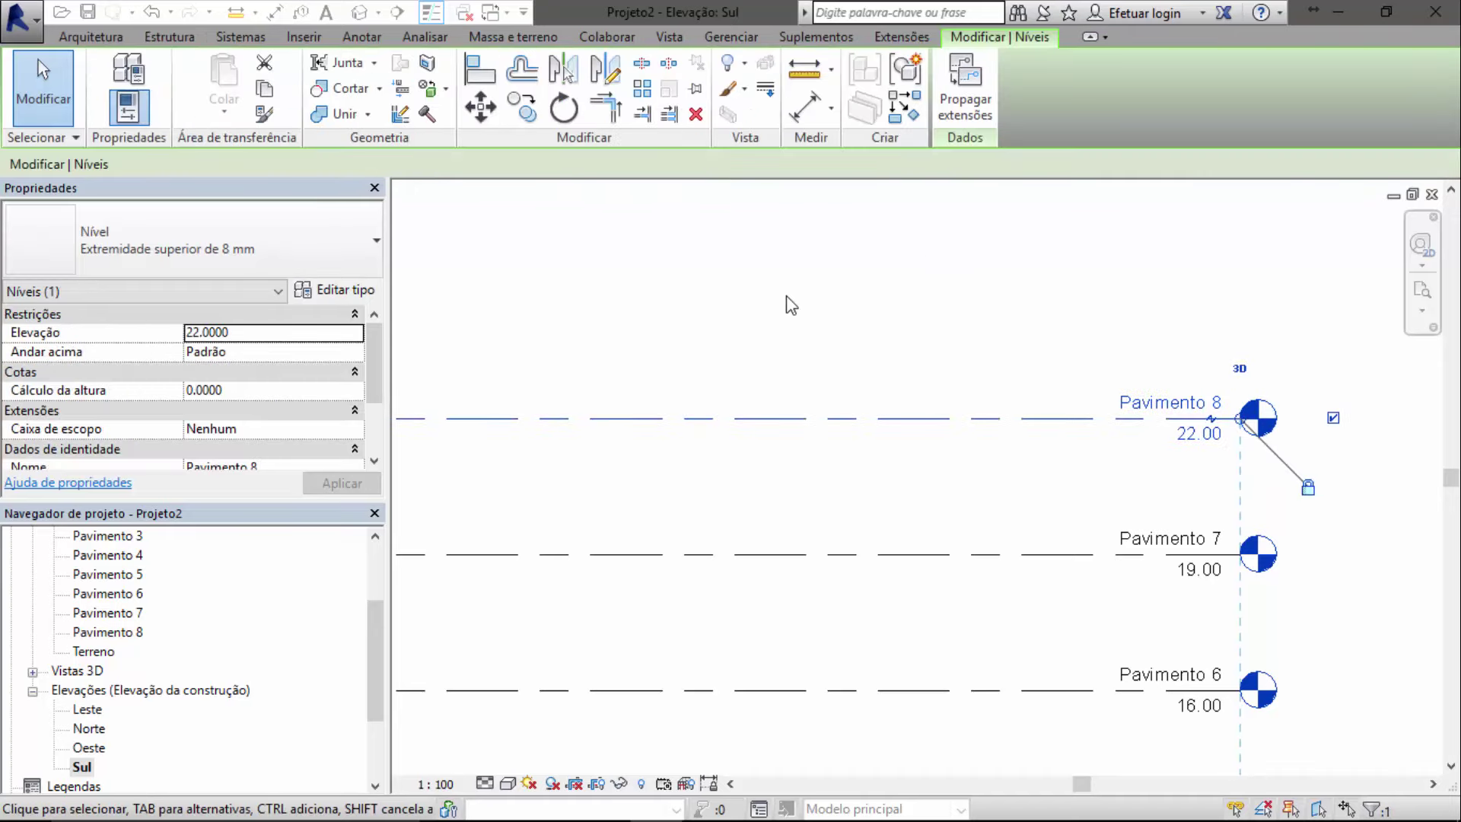
pyautogui.click(967, 298)
pyautogui.click(957, 415)
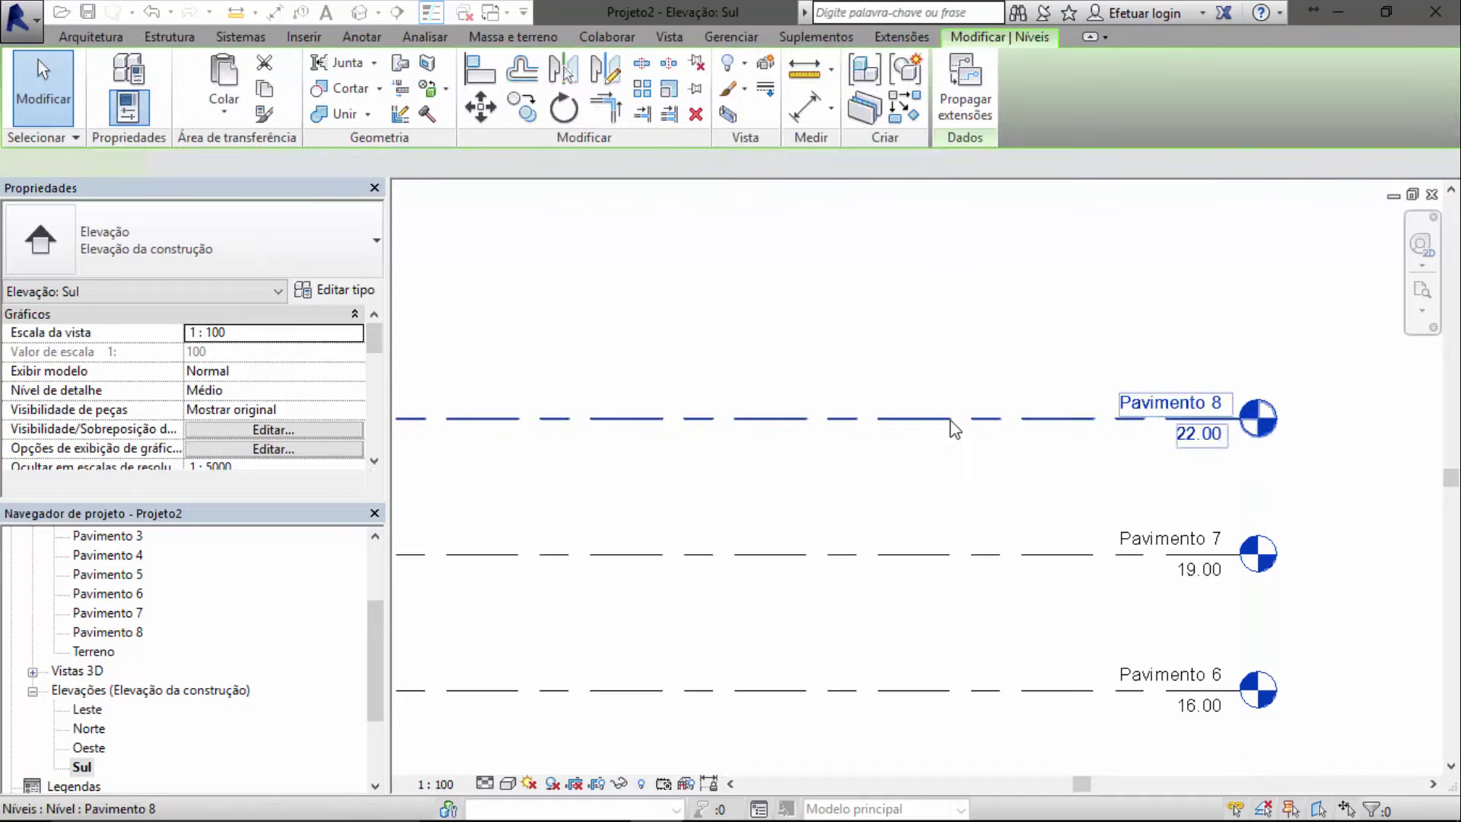
pyautogui.click(519, 114)
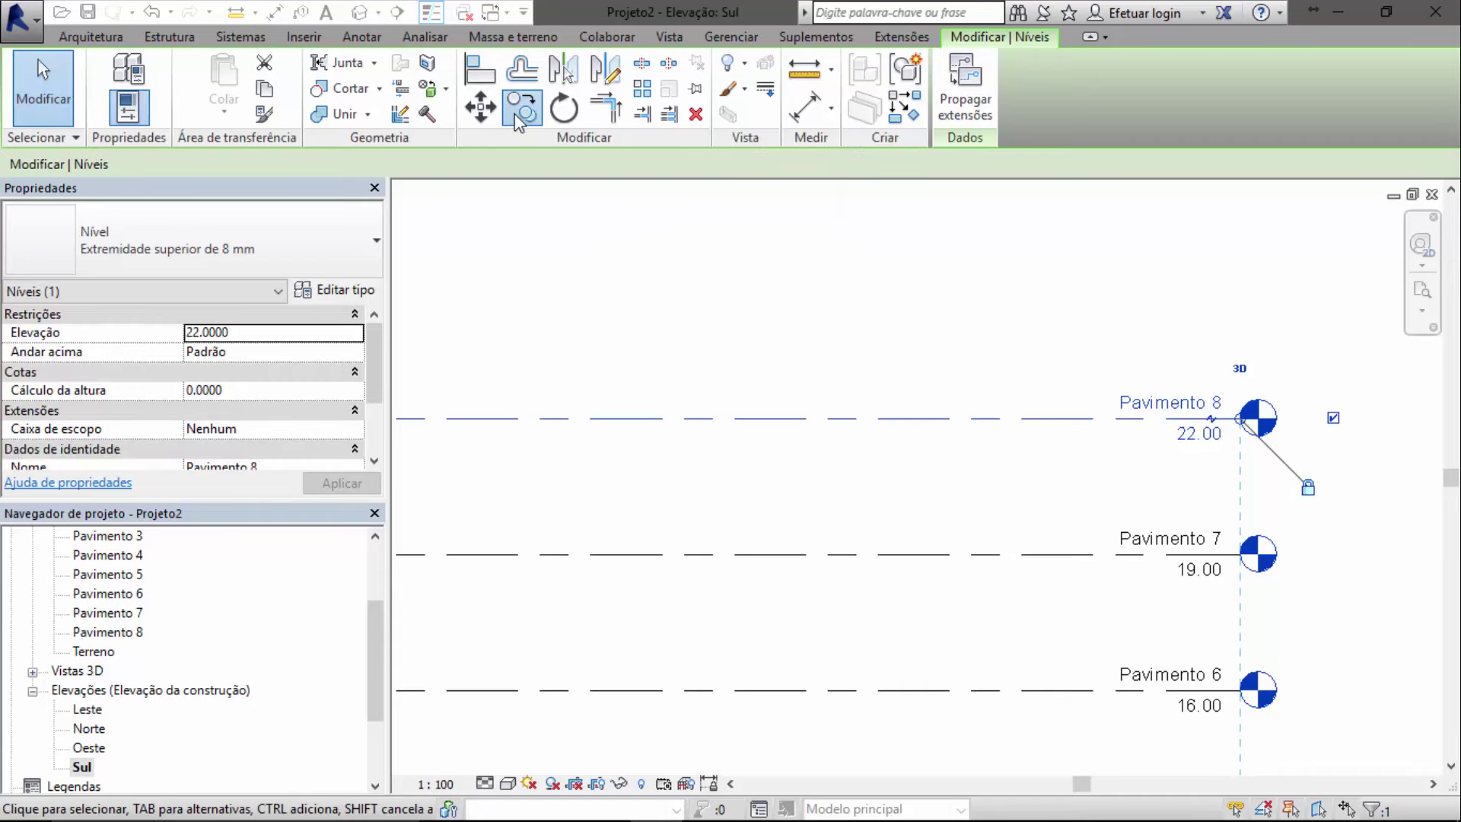
pyautogui.click(816, 418)
pyautogui.click(819, 355)
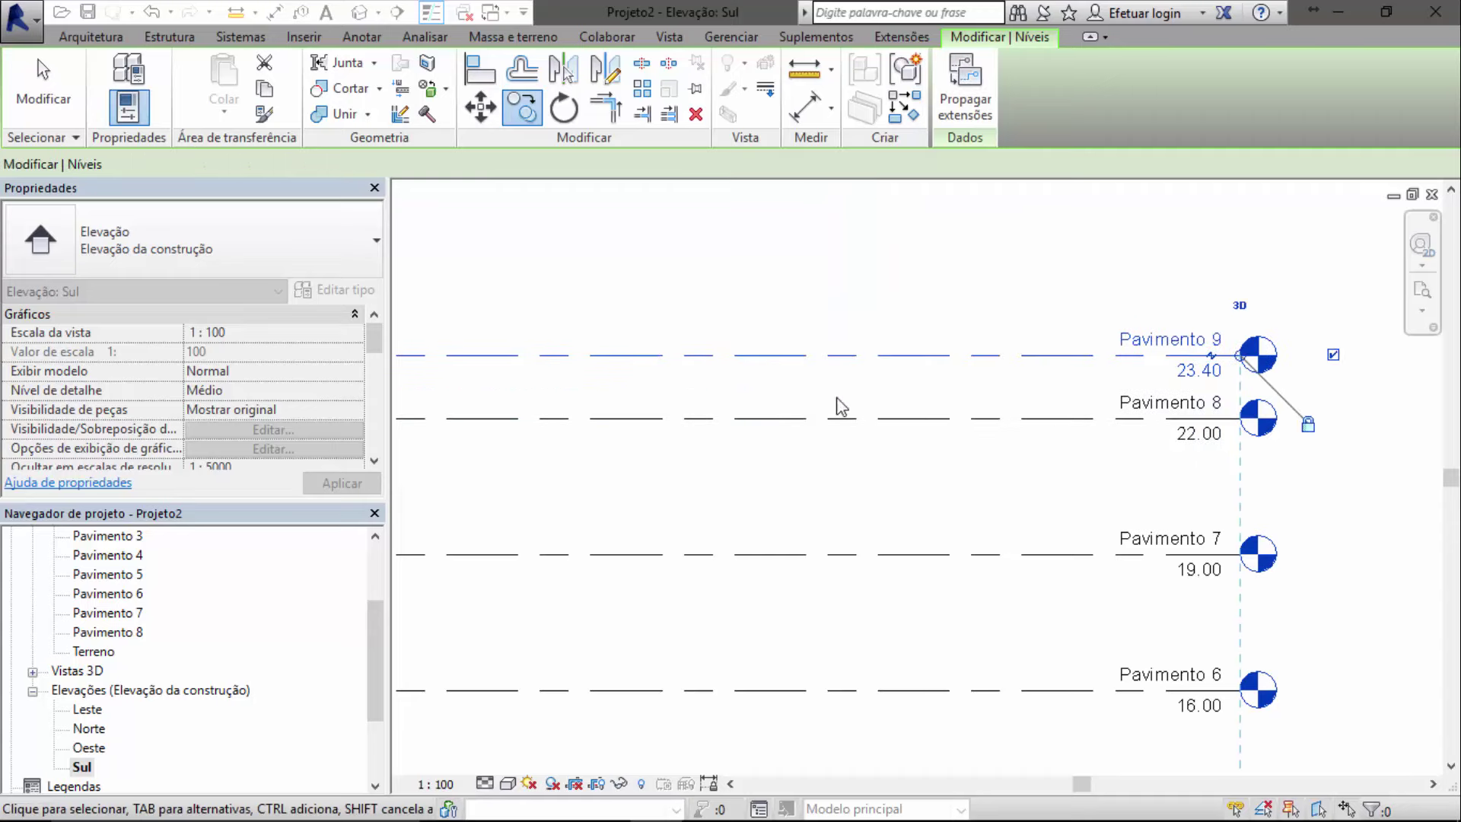
# Rename the copied level to TELHADO
pyautogui.click(1171, 362)
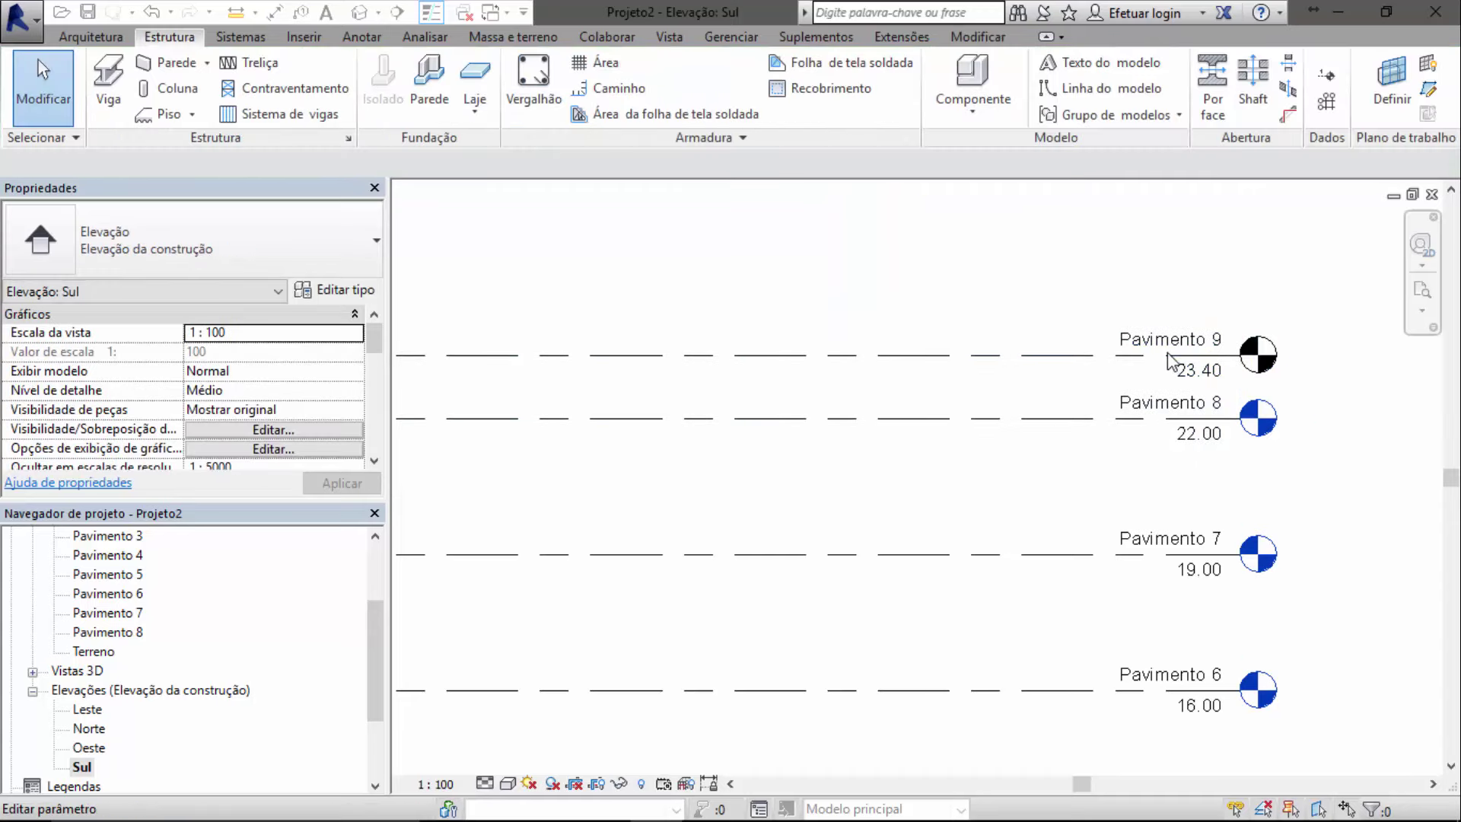
pyautogui.click(1170, 342)
pyautogui.write('TELHADO')
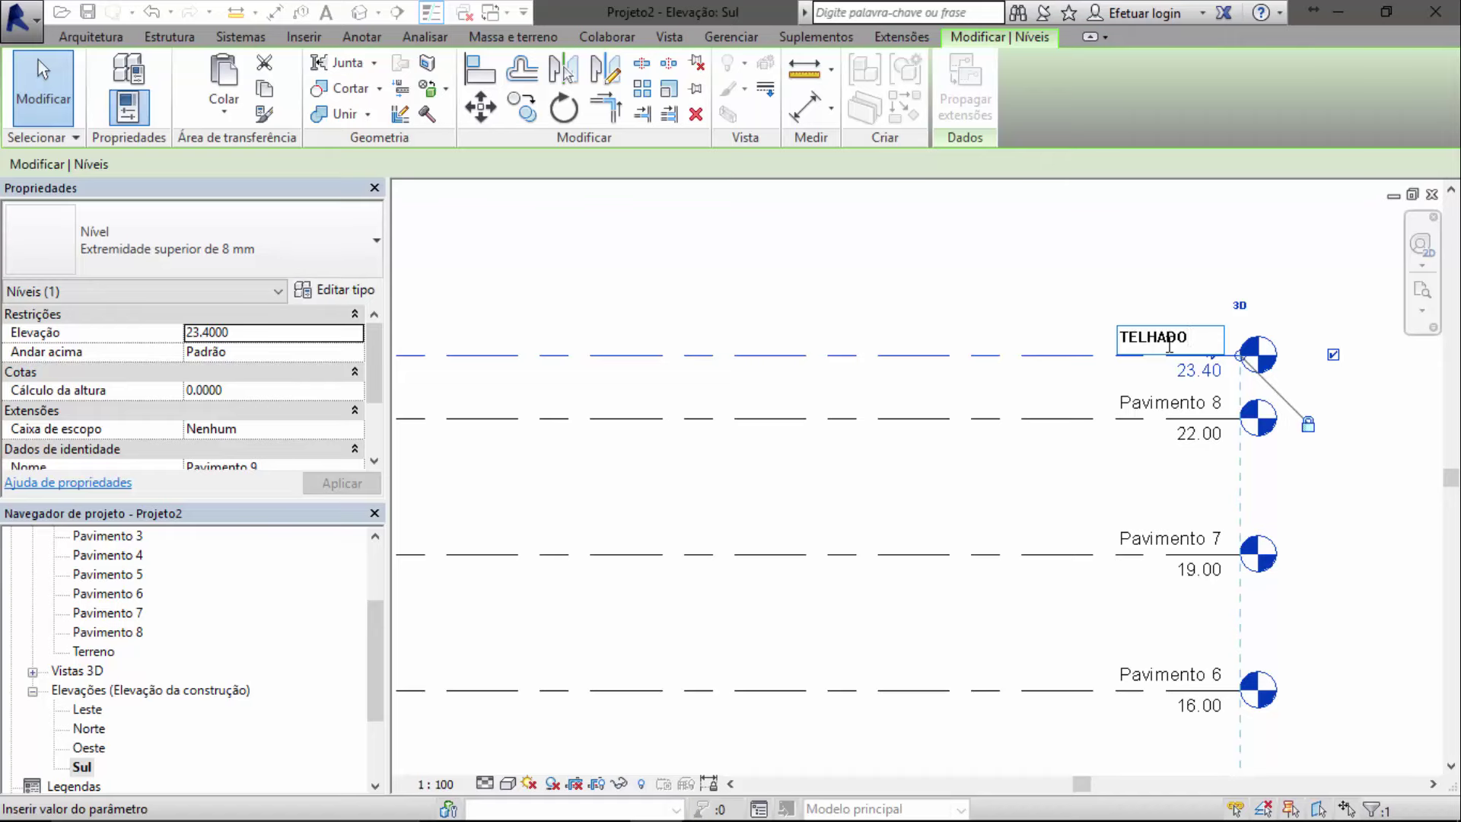
pyautogui.press('Return')
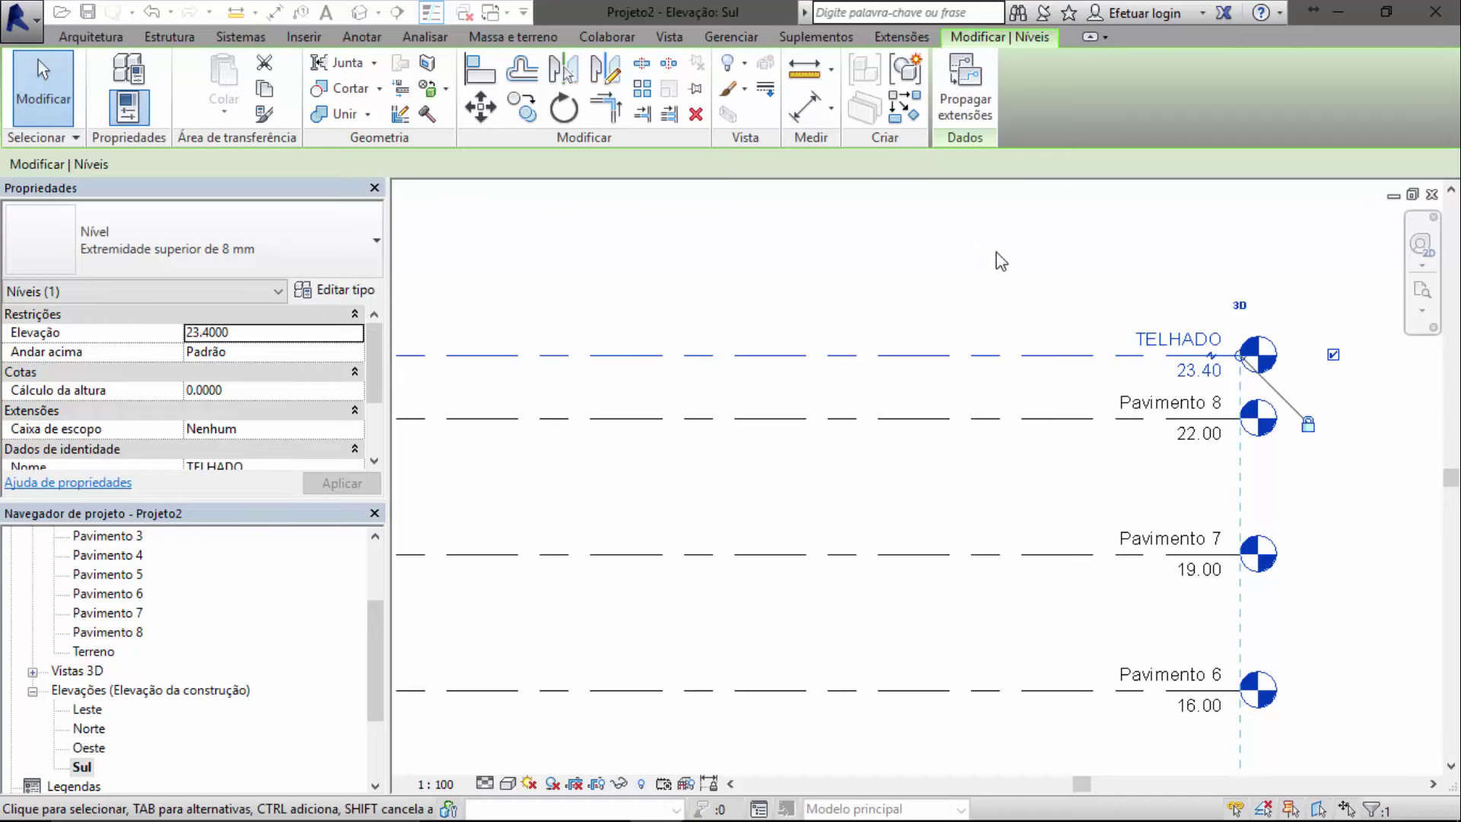
pyautogui.click(975, 284)
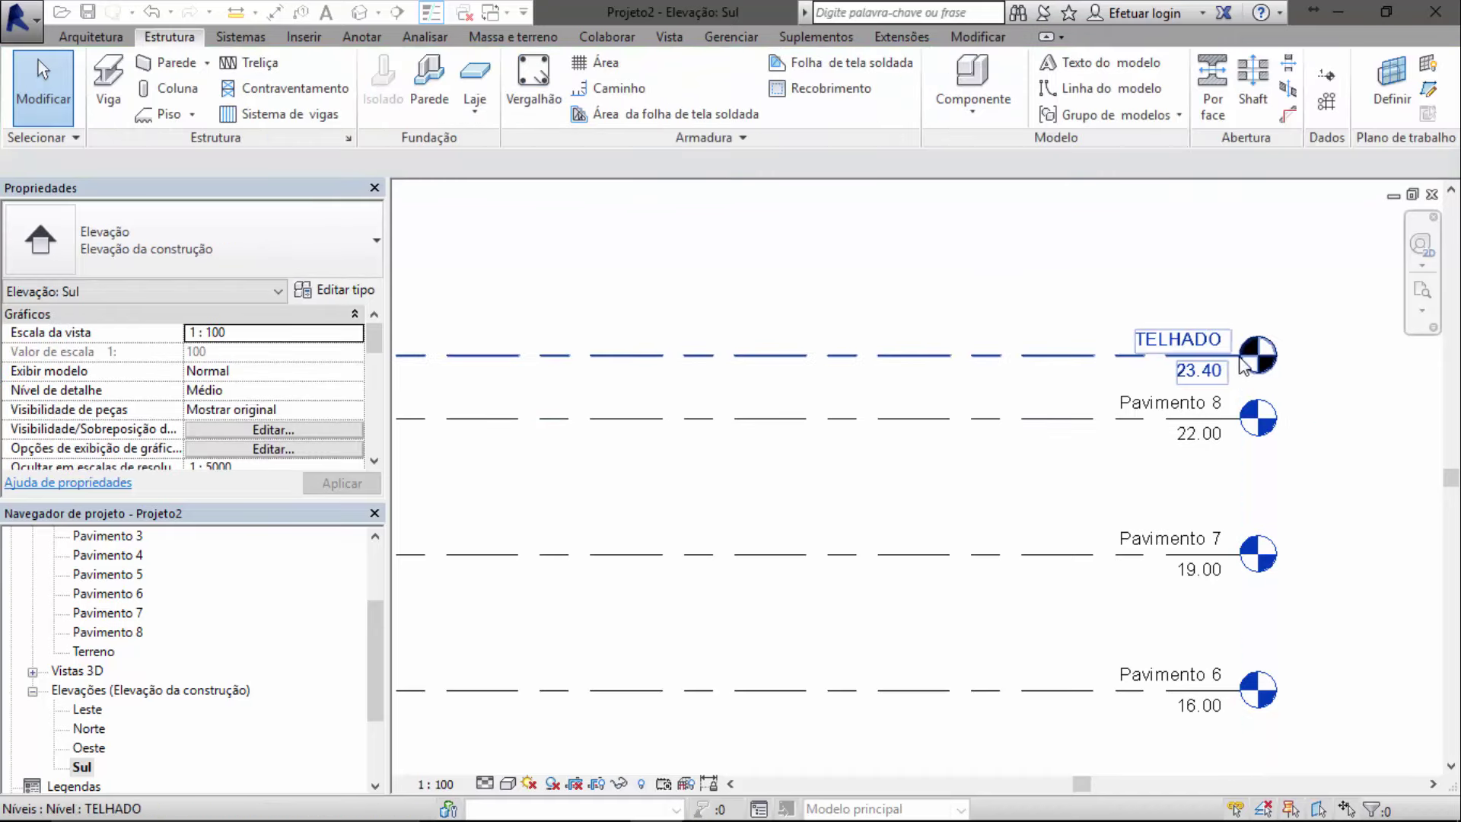
# Navigate the Sul elevation to review TELHADO and the levels below it
pyautogui.scroll(-2, 1317, 409)
pyautogui.moveTo(1336, 527); pyautogui.dragTo(1272, 408, button='middle')
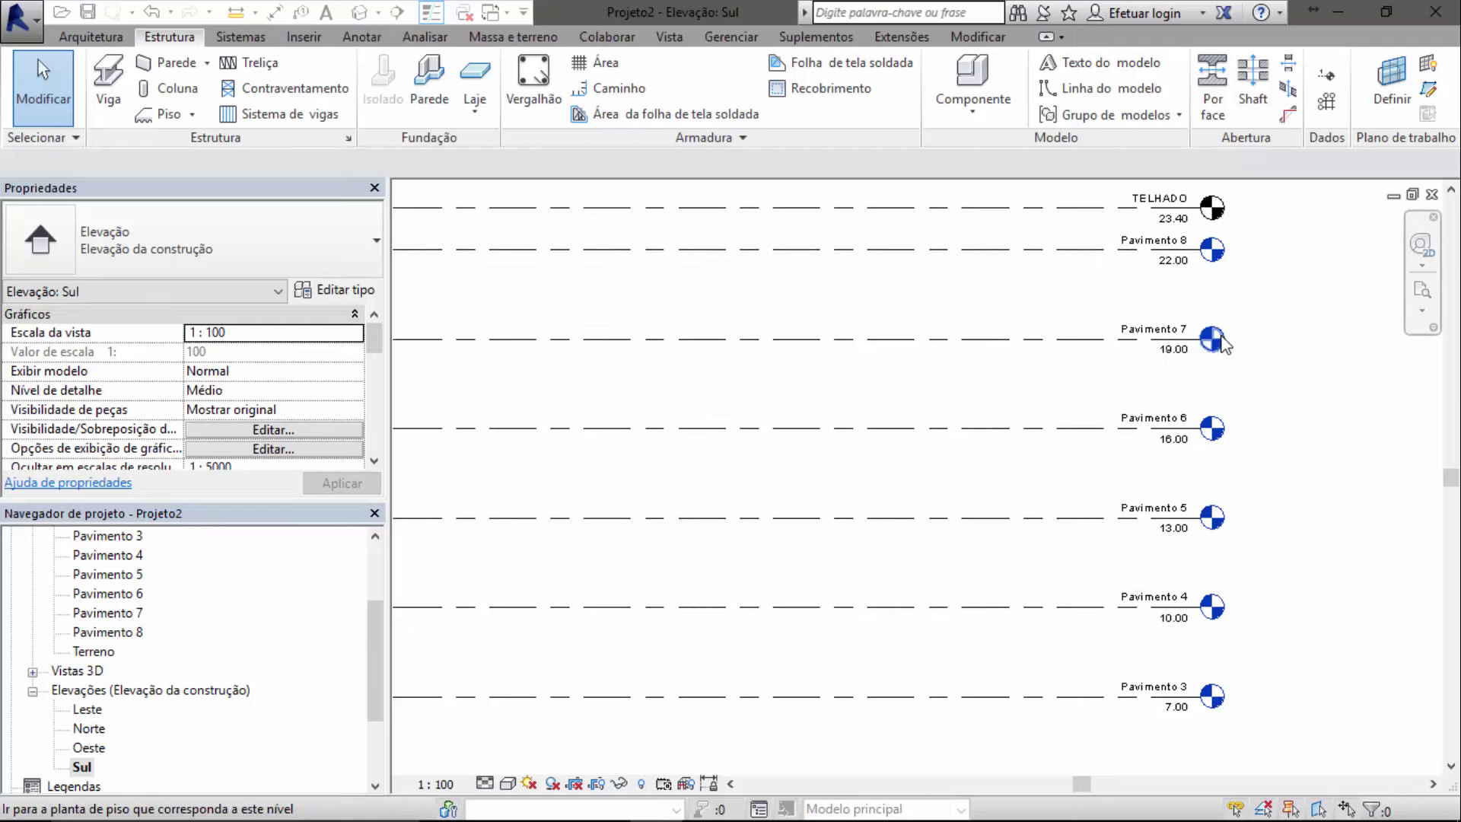
pyautogui.scroll(-1, 1218, 327)
pyautogui.click(1179, 299)
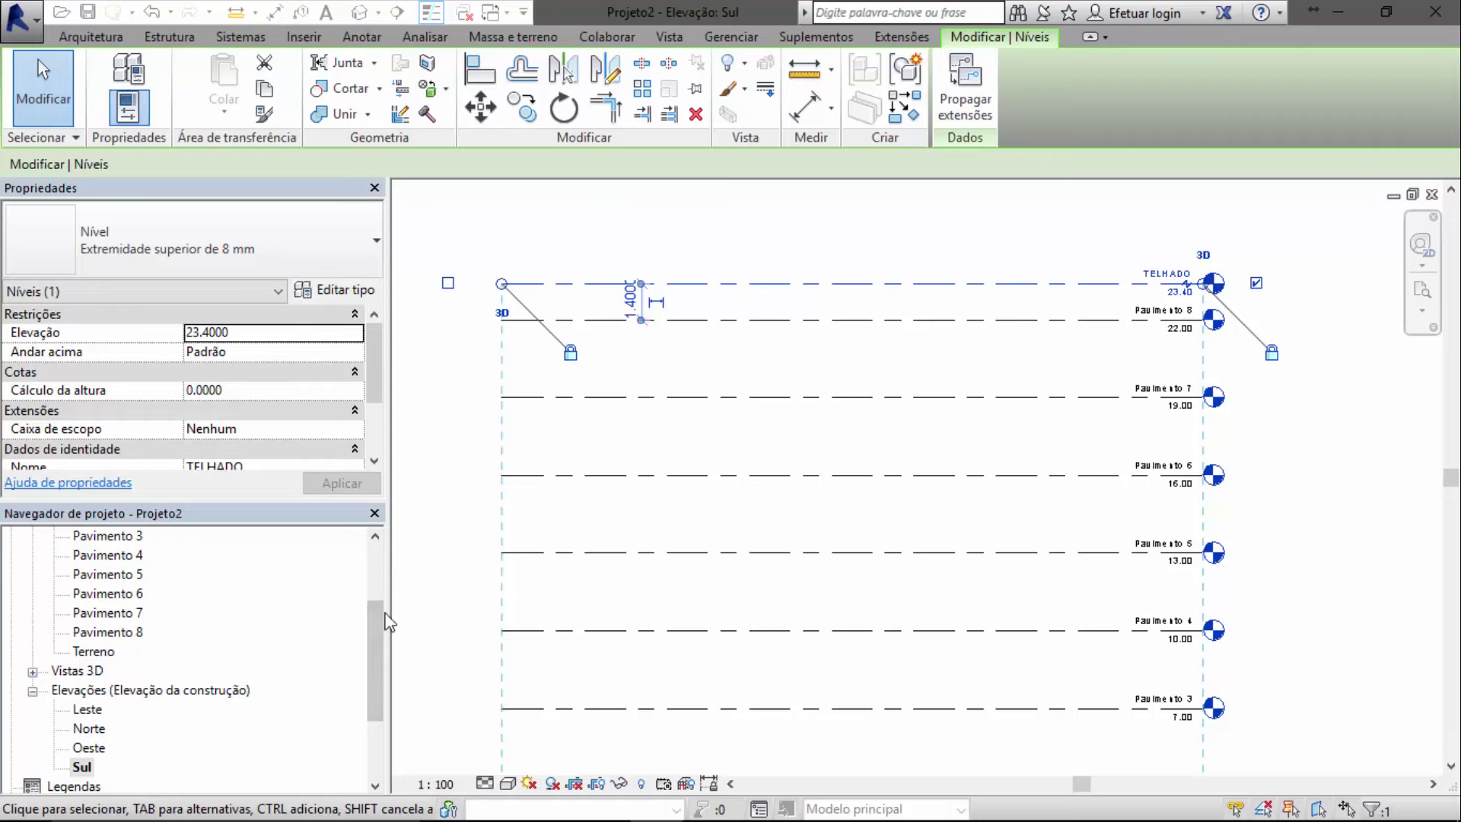
pyautogui.press('Escape')
pyautogui.scroll(2, 364, 574)
pyautogui.scroll(1, 367, 560)
pyautogui.scroll(-1, 369, 595)
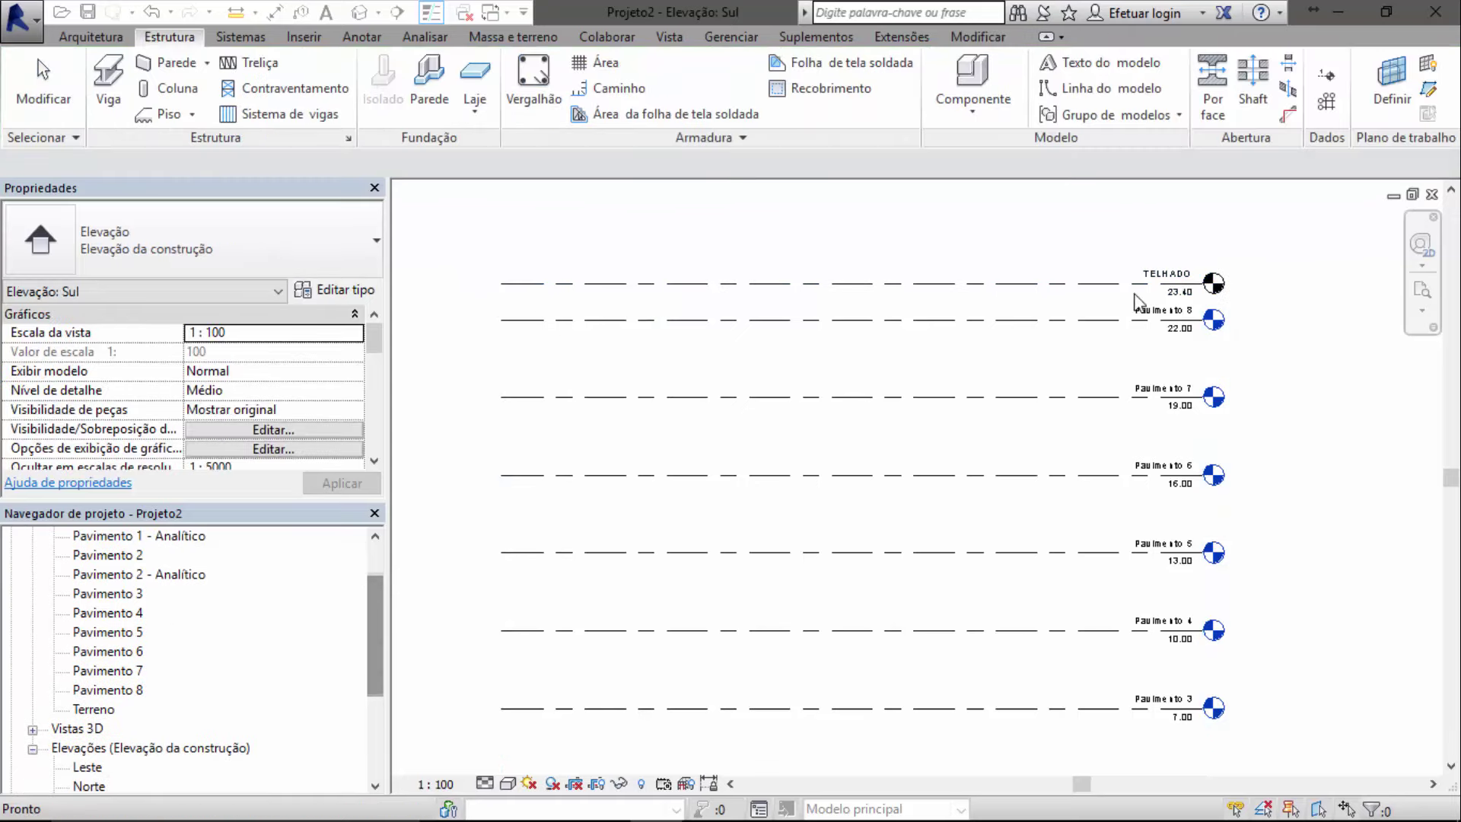
pyautogui.scroll(3, 1137, 303)
pyautogui.scroll(-3, 1178, 302)
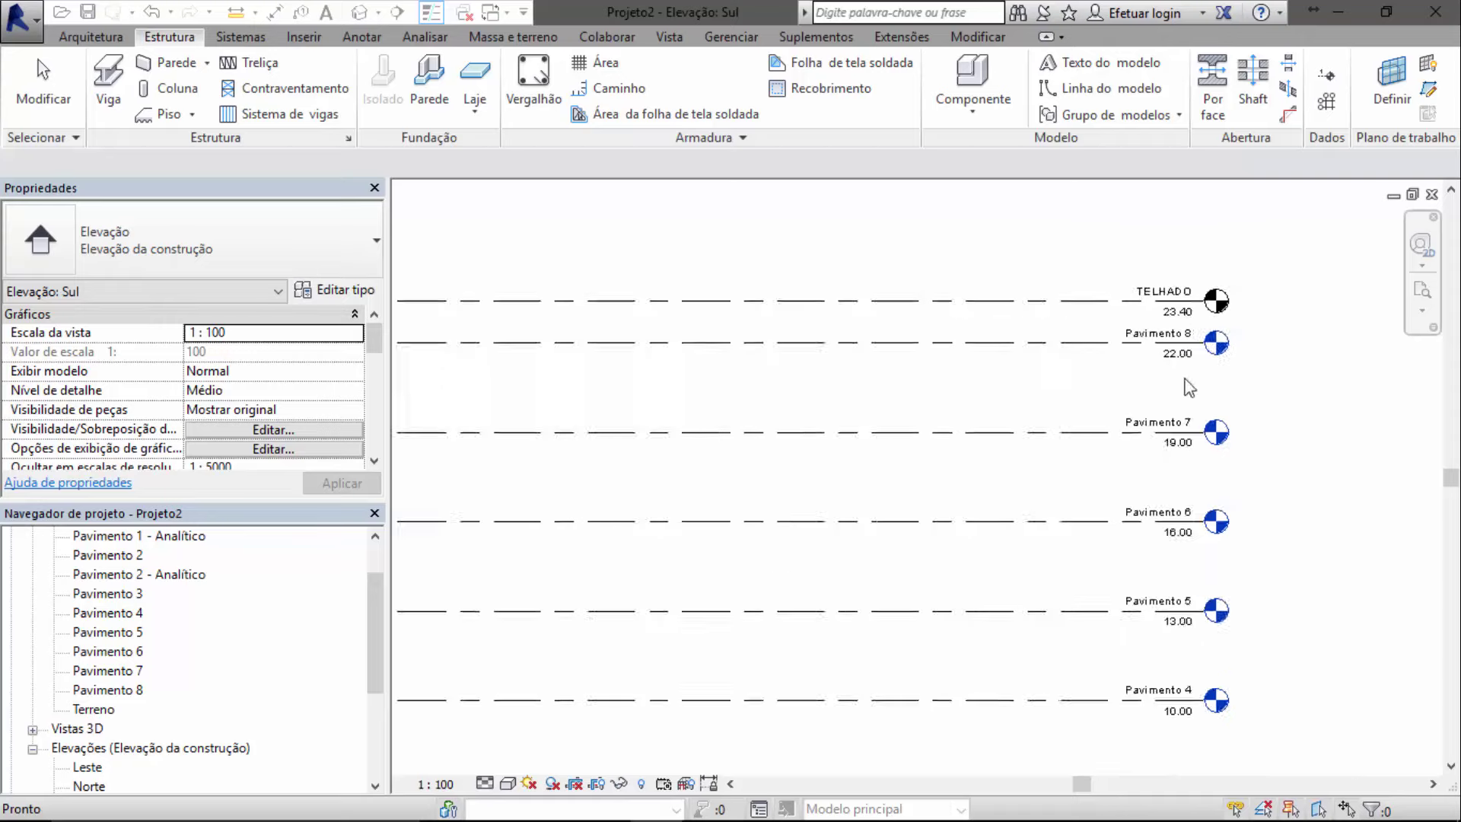
# Set TELHADO's spacing above Pavimento 8 to 0.80, placing it at 22.80
pyautogui.click(1066, 310)
pyautogui.moveTo(1045, 539); pyautogui.dragTo(995, 435, button='middle')
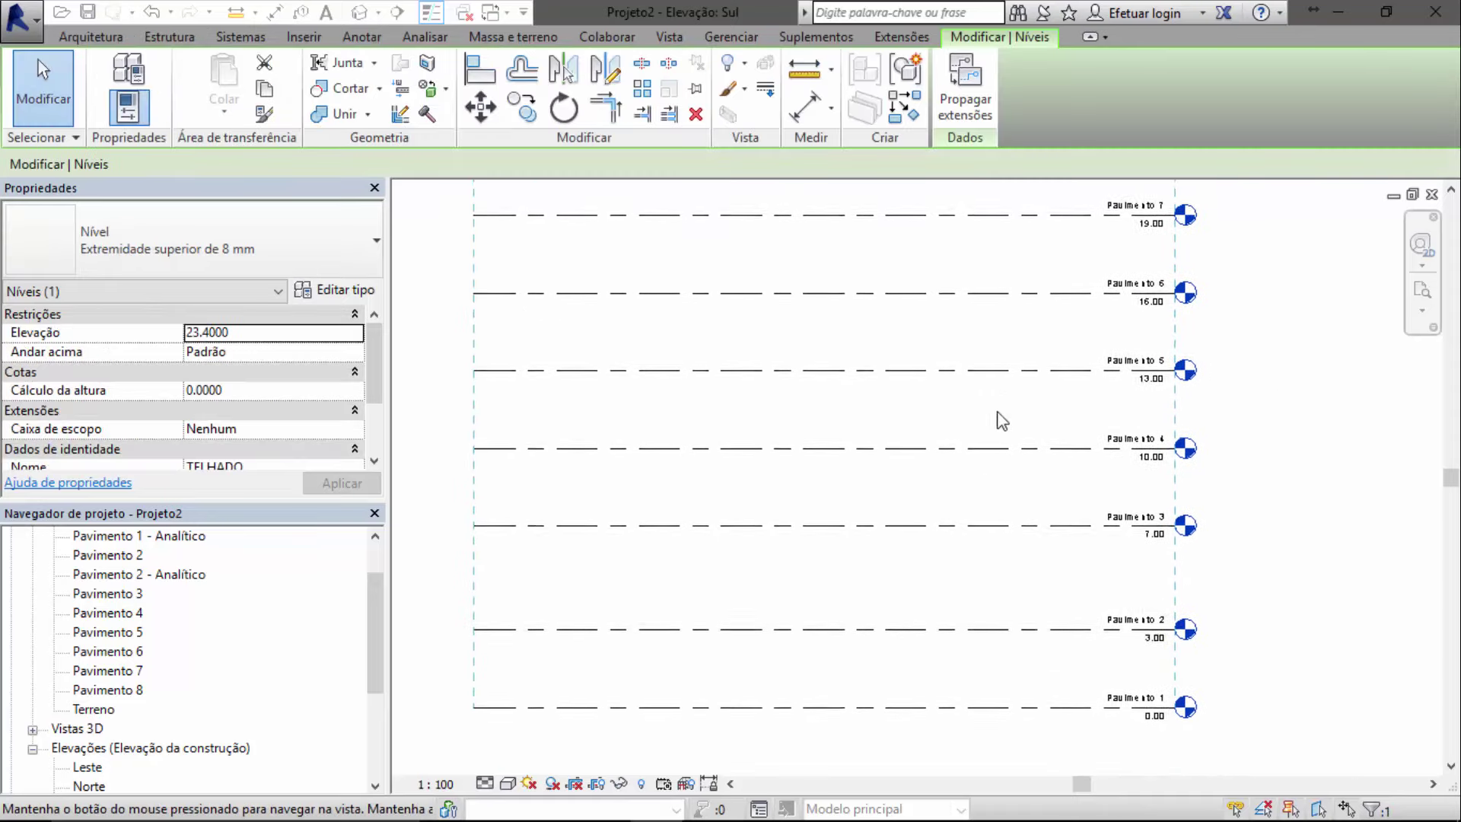
pyautogui.moveTo(1076, 266); pyautogui.dragTo(1063, 459, button='middle')
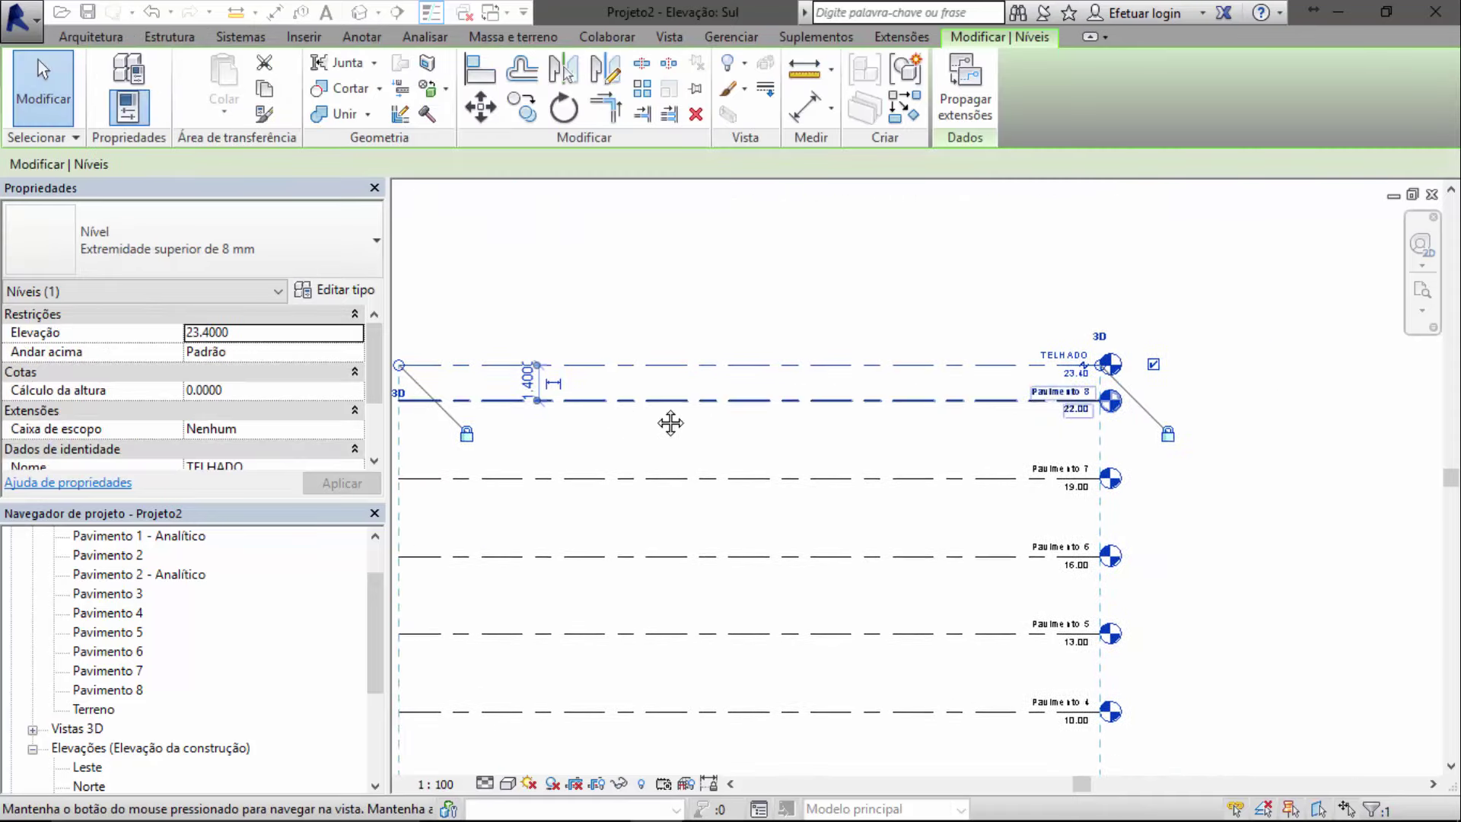
pyautogui.moveTo(669, 421)
pyautogui.mouseDown(button='middle')
pyautogui.moveTo(861, 375)
pyautogui.moveTo(757, 372)
pyautogui.mouseUp(button='middle')
pyautogui.click(720, 371)
pyautogui.write('.8')
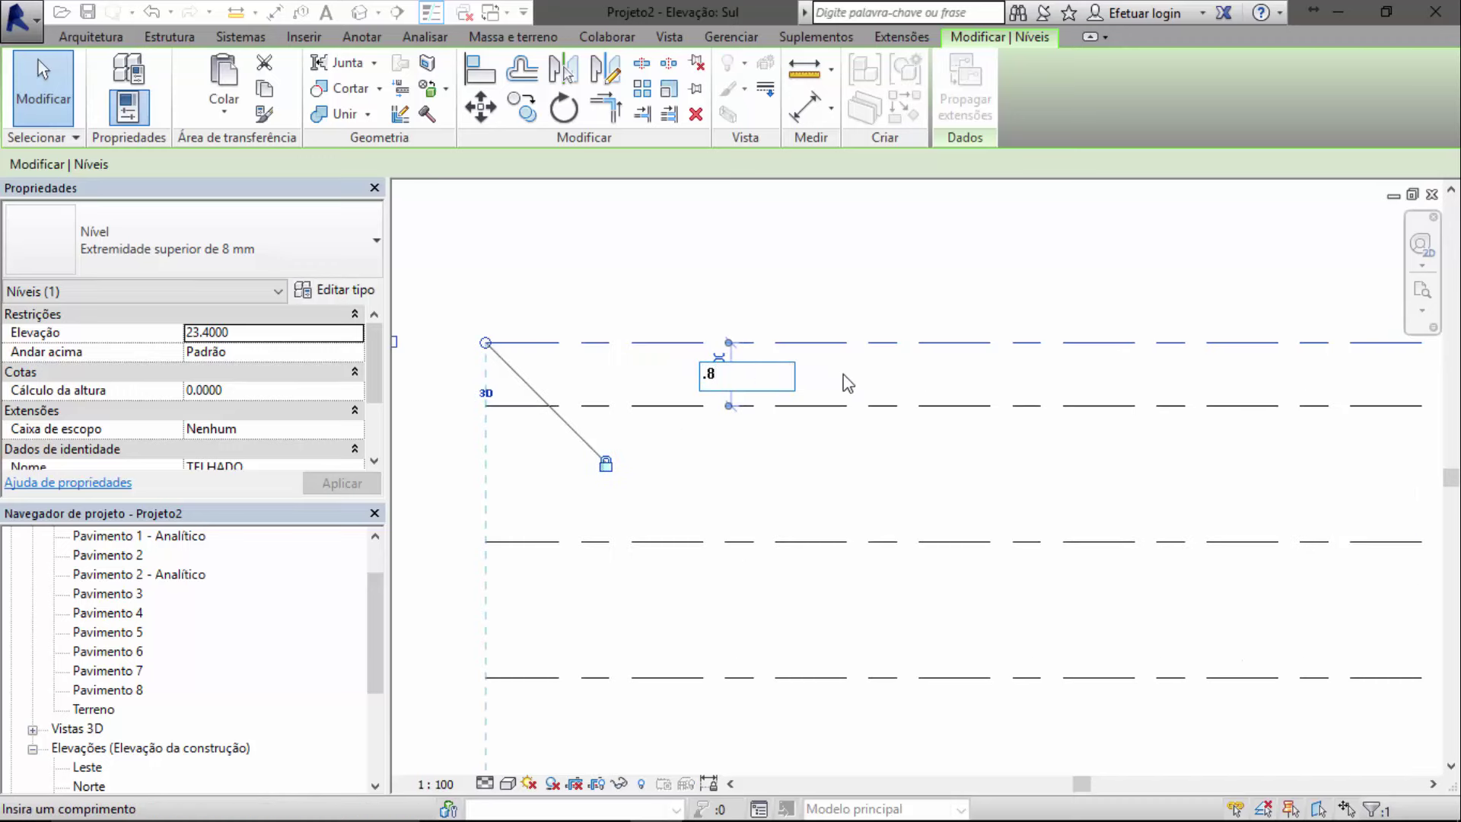
pyautogui.press('Return')
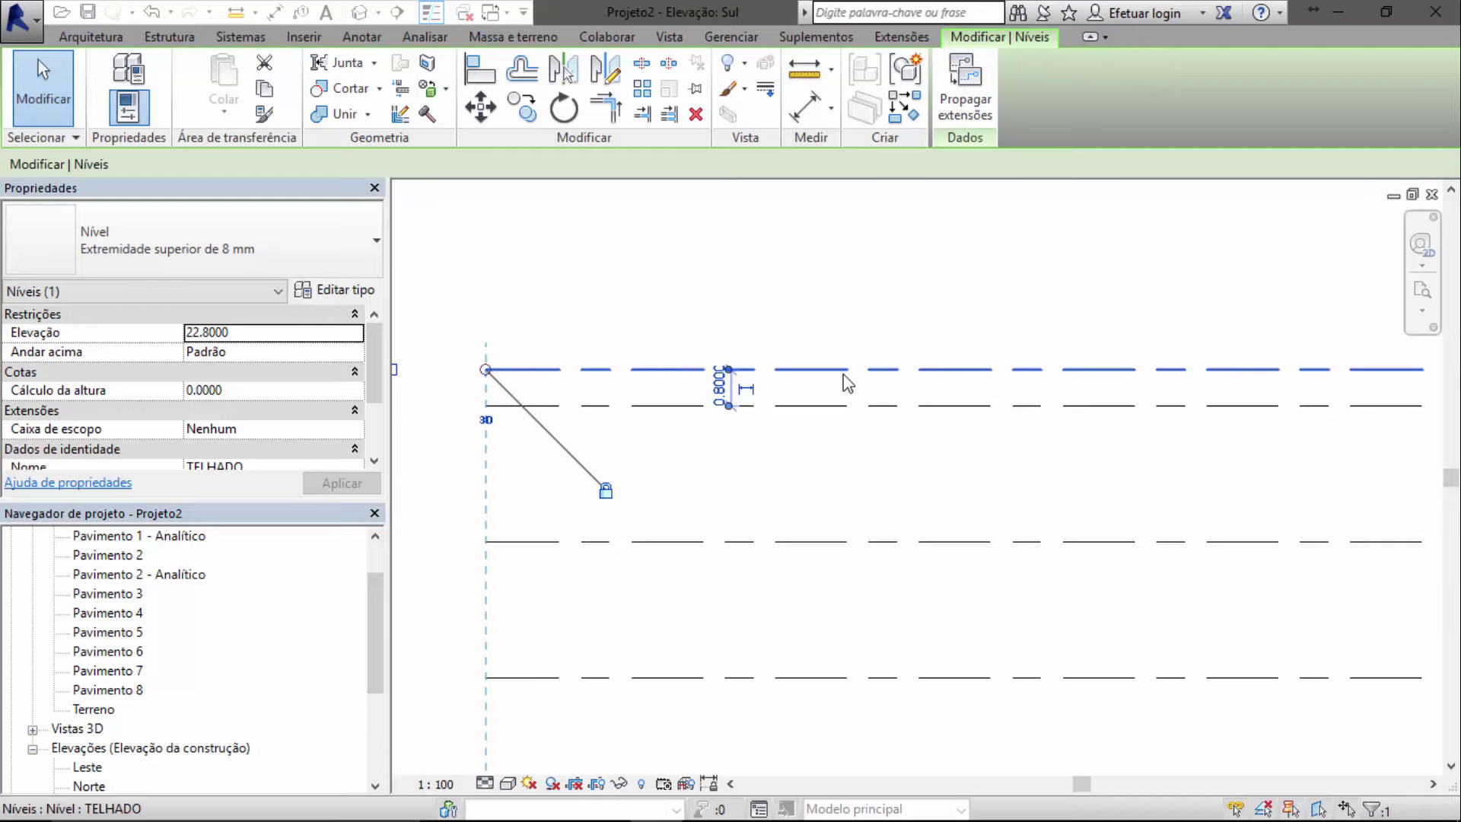
pyautogui.scroll(-1, 1196, 352)
pyautogui.moveTo(1163, 329); pyautogui.dragTo(548, 376, button='middle')
# Add an elbow to the TELHADO level line and raise its head above Pavimento 8
pyautogui.scroll(1, 1142, 395)
pyautogui.scroll(2, 1104, 366)
pyautogui.scroll(1, 1069, 347)
pyautogui.click(1068, 347)
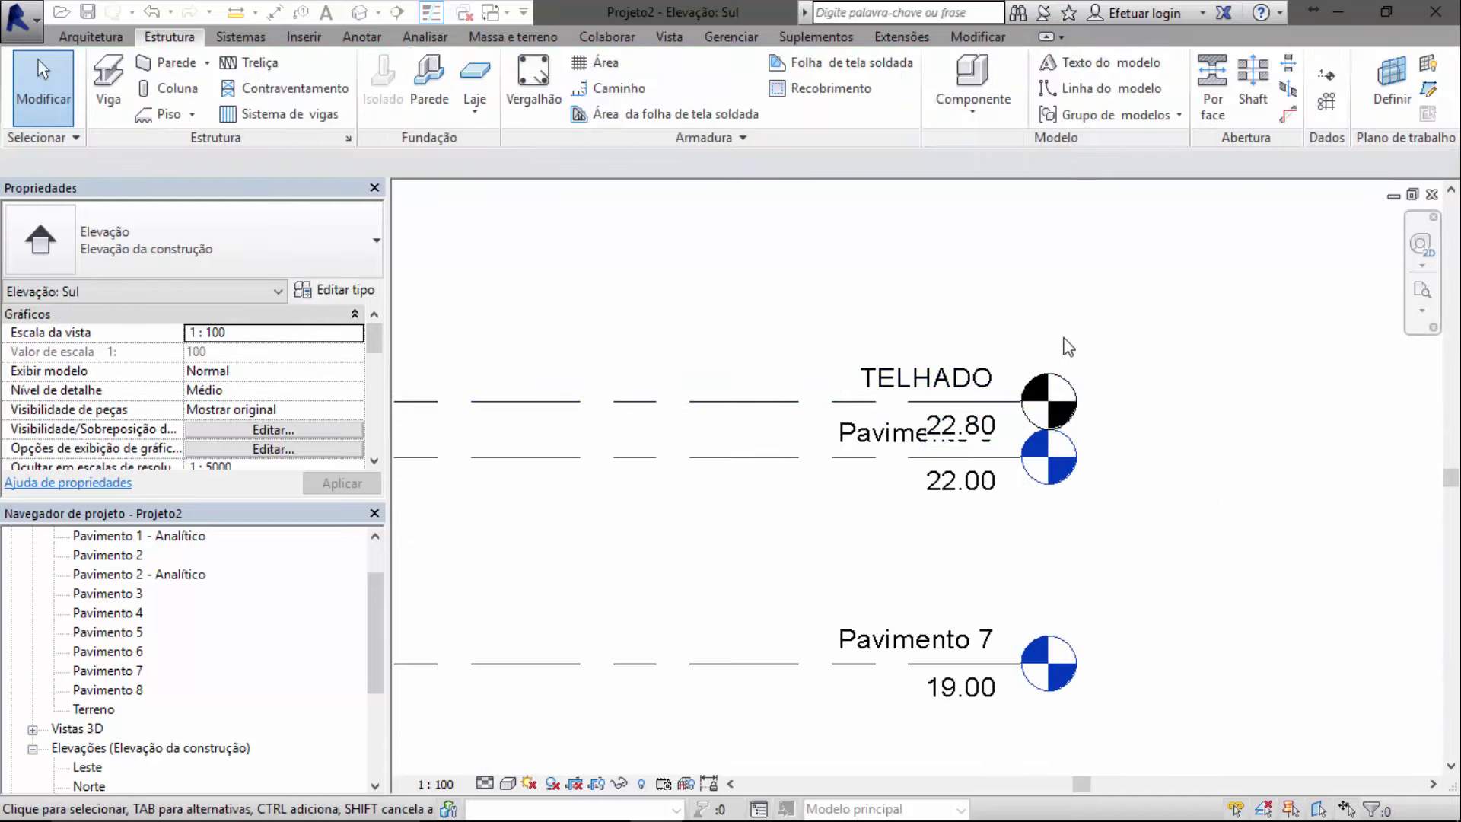
pyautogui.click(990, 402)
pyautogui.scroll(1, 989, 453)
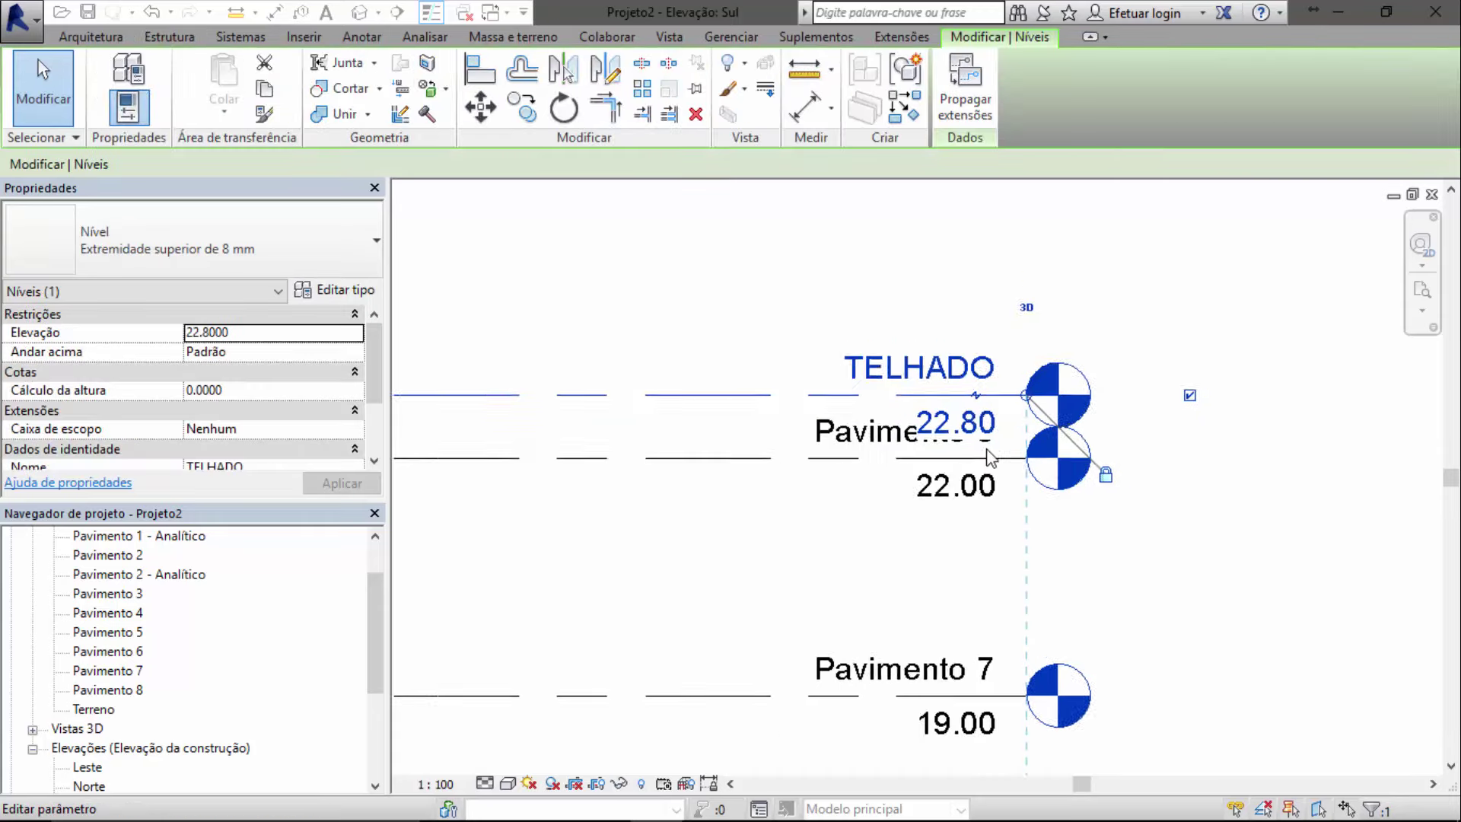
pyautogui.scroll(1, 990, 457)
pyautogui.click(697, 301)
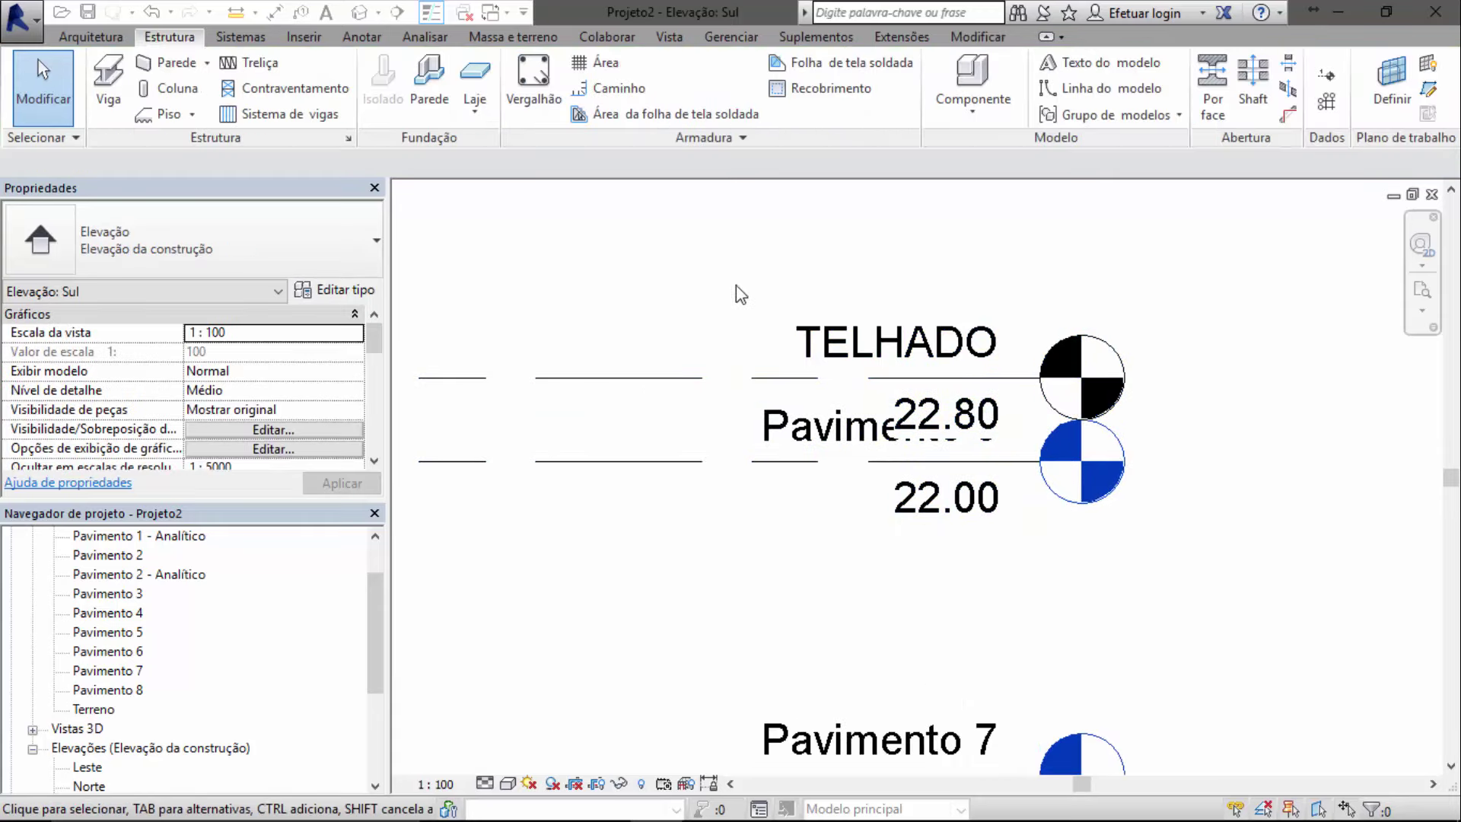
pyautogui.click(982, 384)
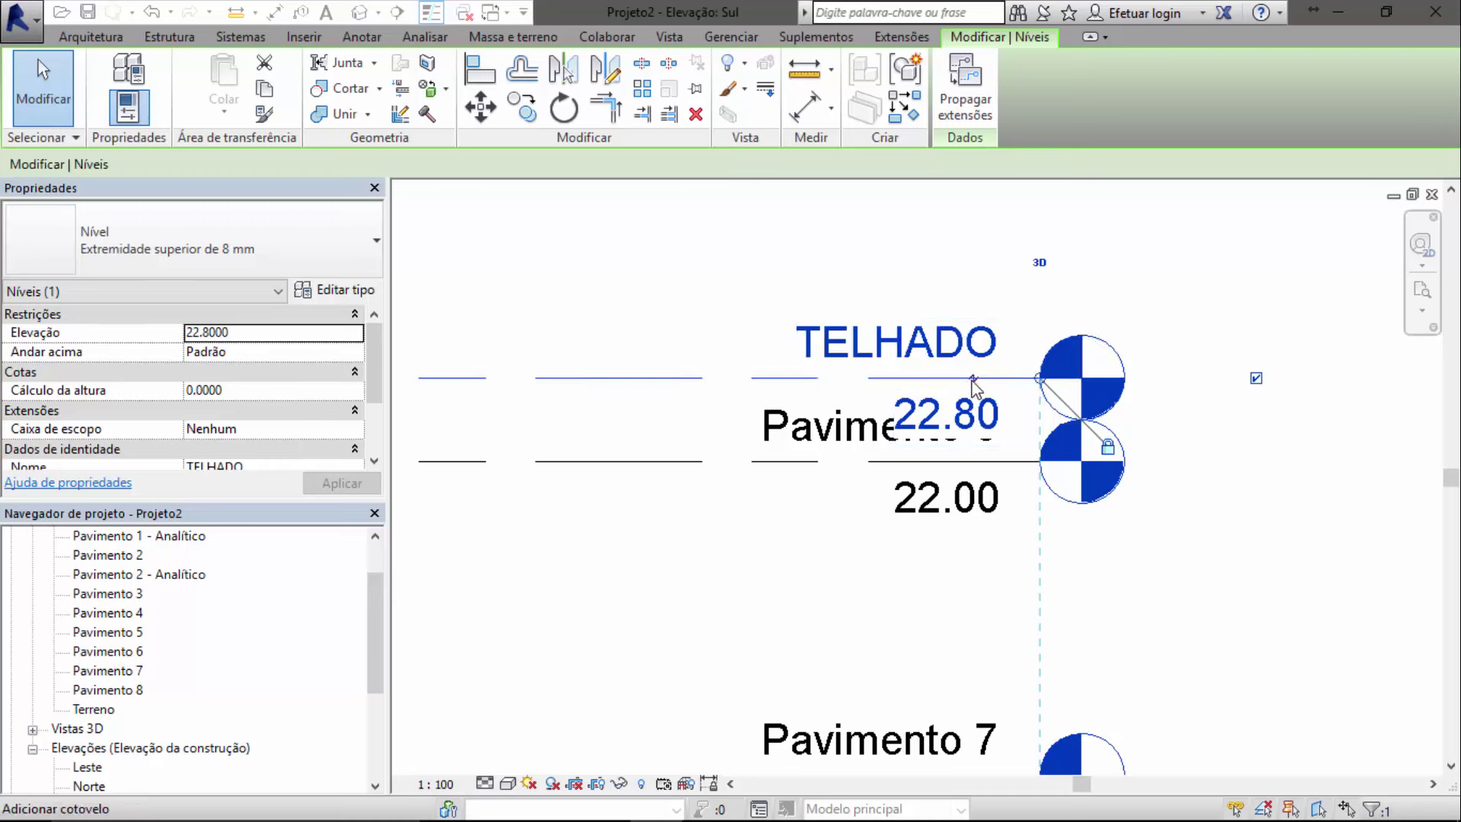
pyautogui.click(974, 379)
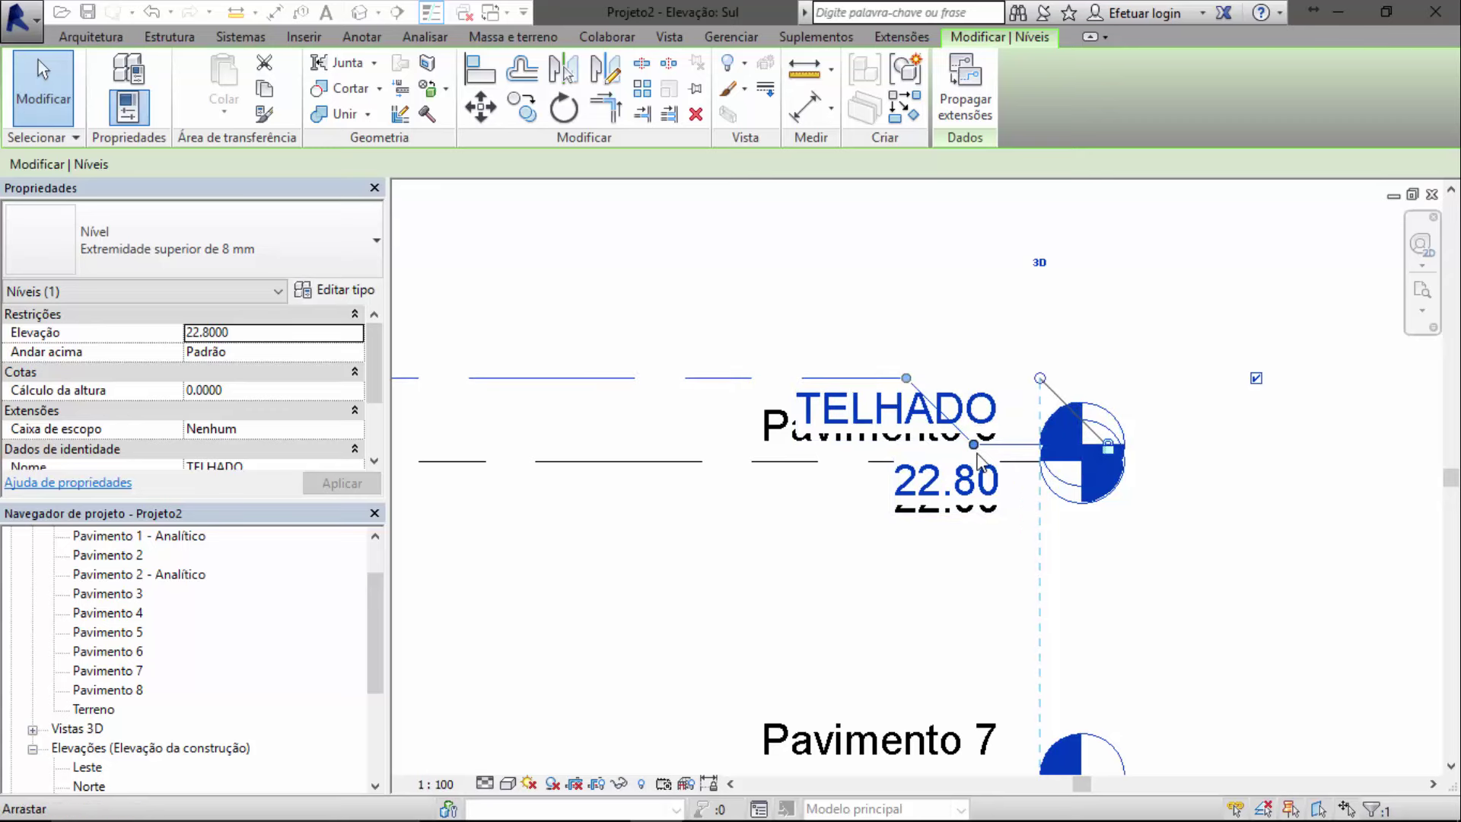
pyautogui.moveTo(976, 454); pyautogui.dragTo(992, 288)
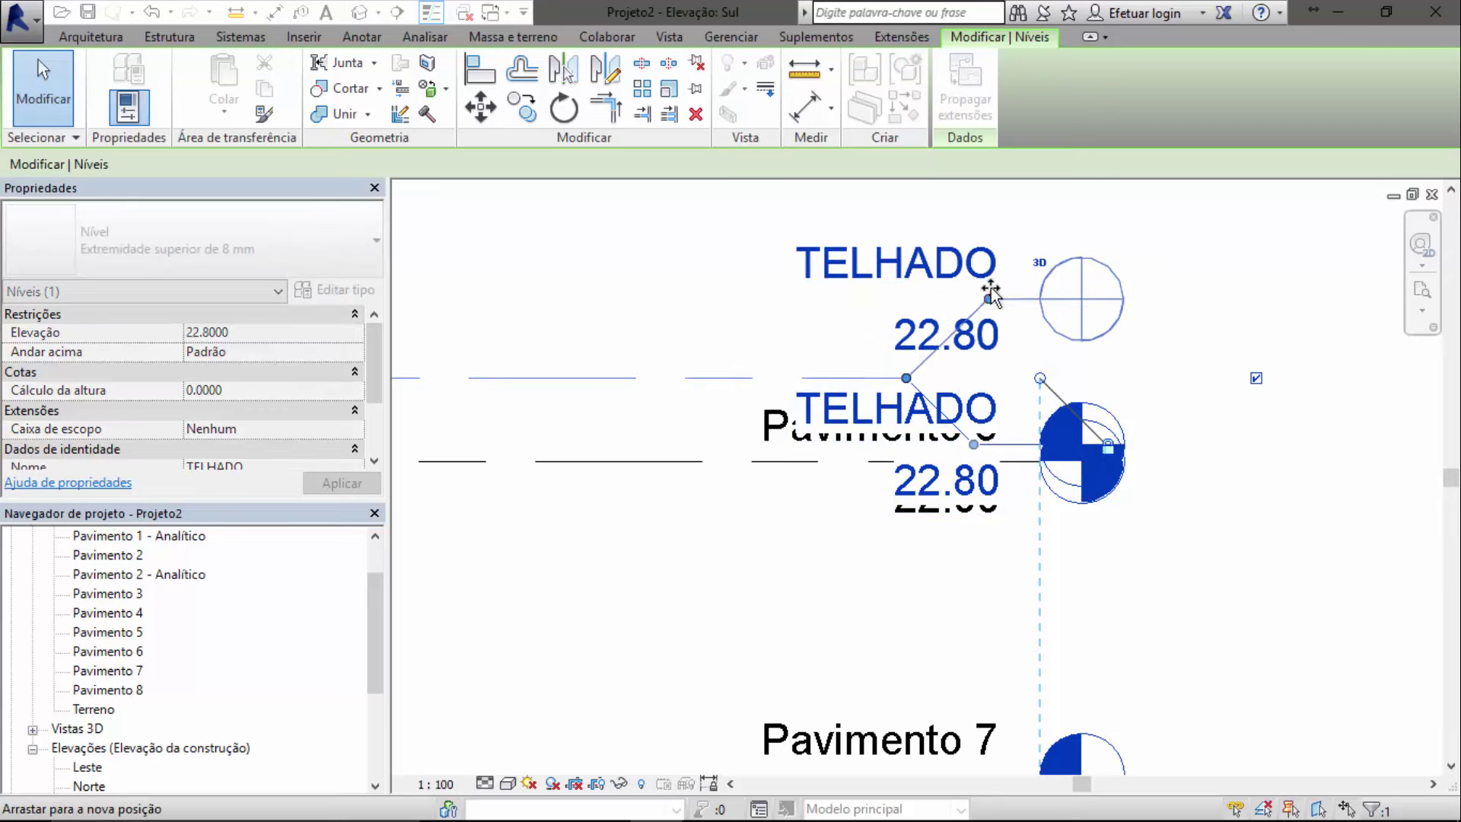
pyautogui.click(662, 300)
# Reshape the TELHADO elbow by shifting its bends further left
pyautogui.scroll(-1, 857, 320)
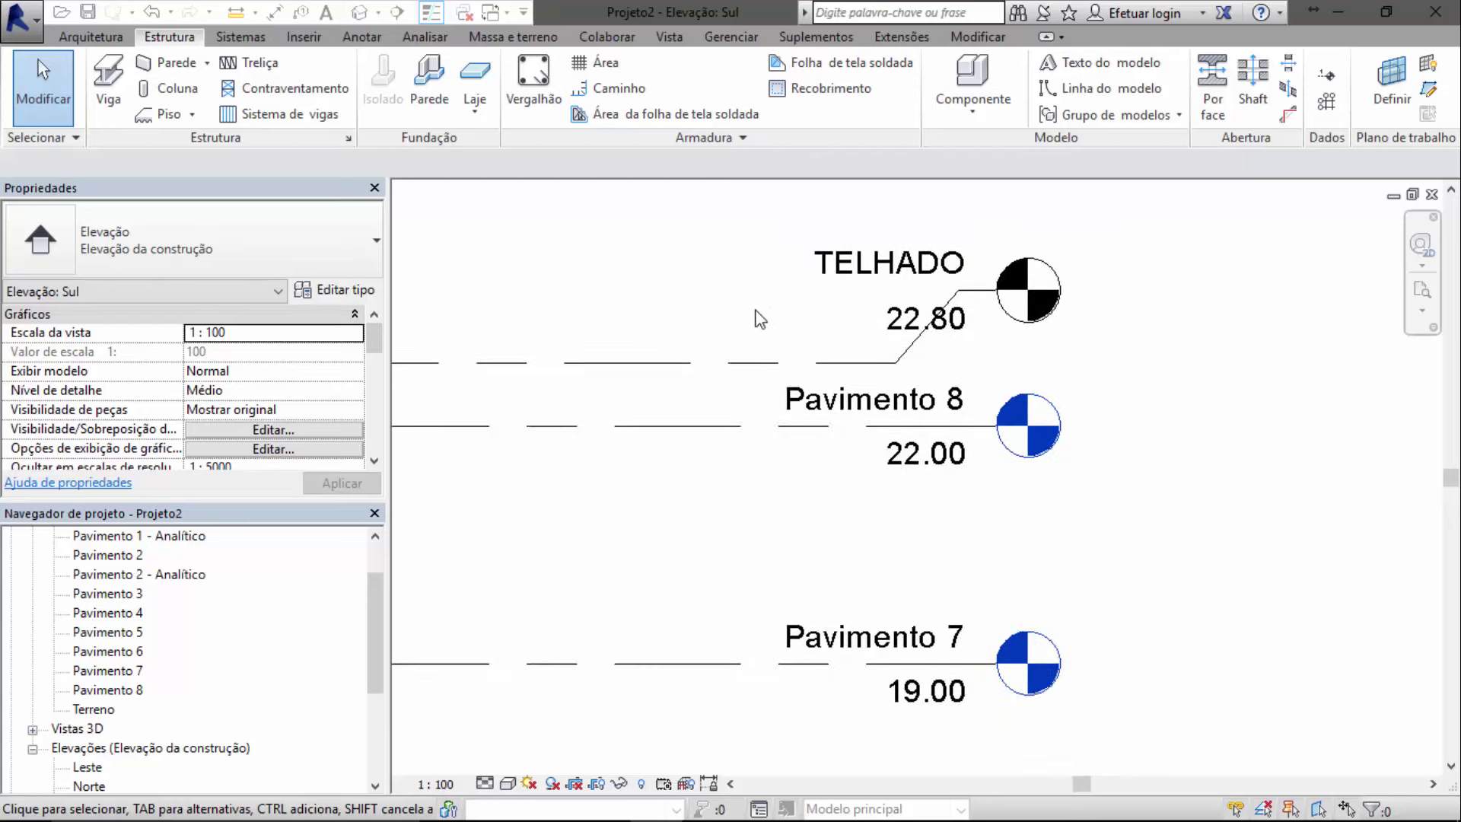
pyautogui.moveTo(756, 317); pyautogui.dragTo(951, 376, button='middle')
pyautogui.click(1033, 416)
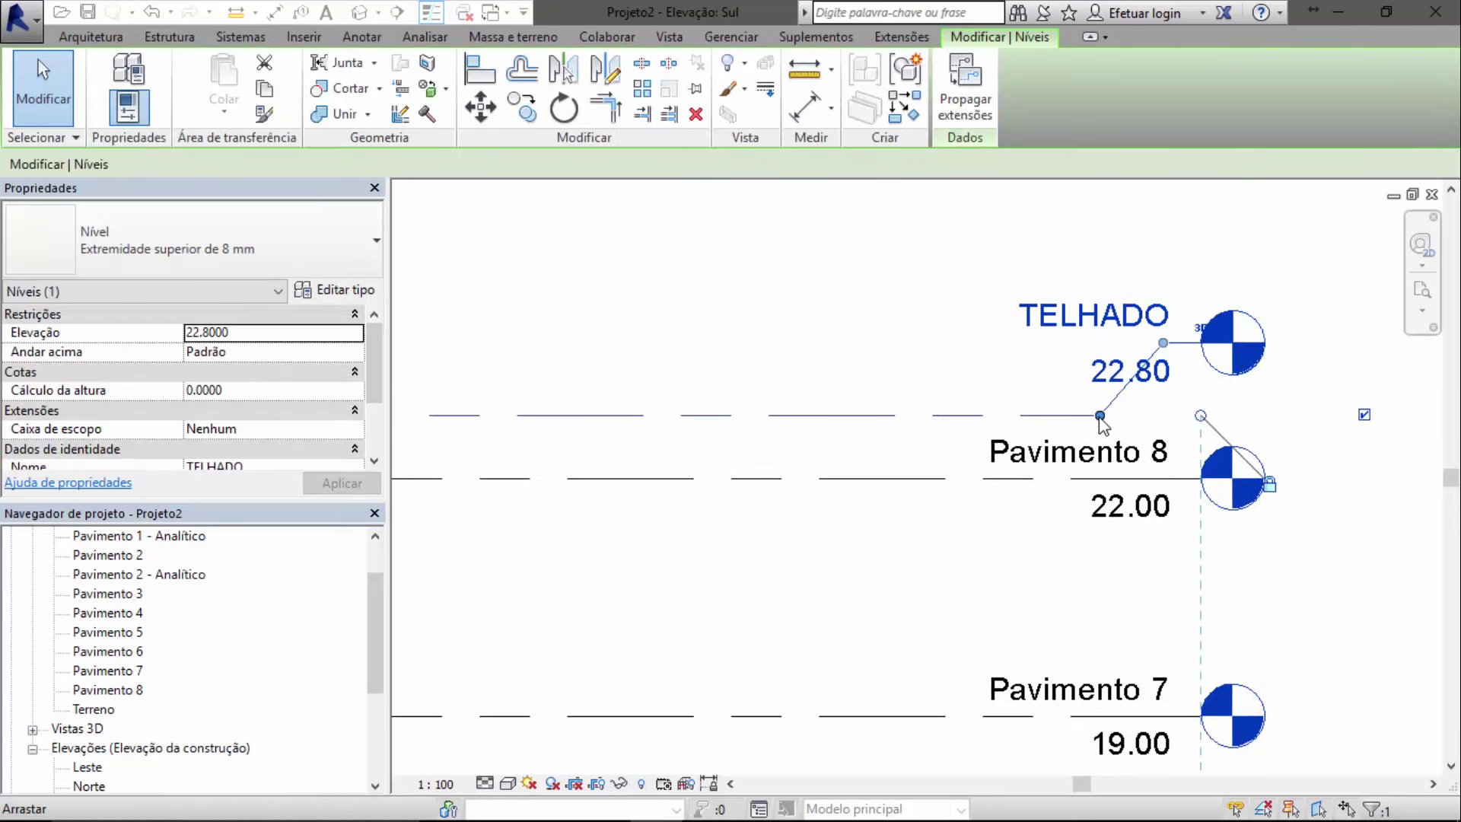
pyautogui.moveTo(1040, 416); pyautogui.dragTo(952, 416)
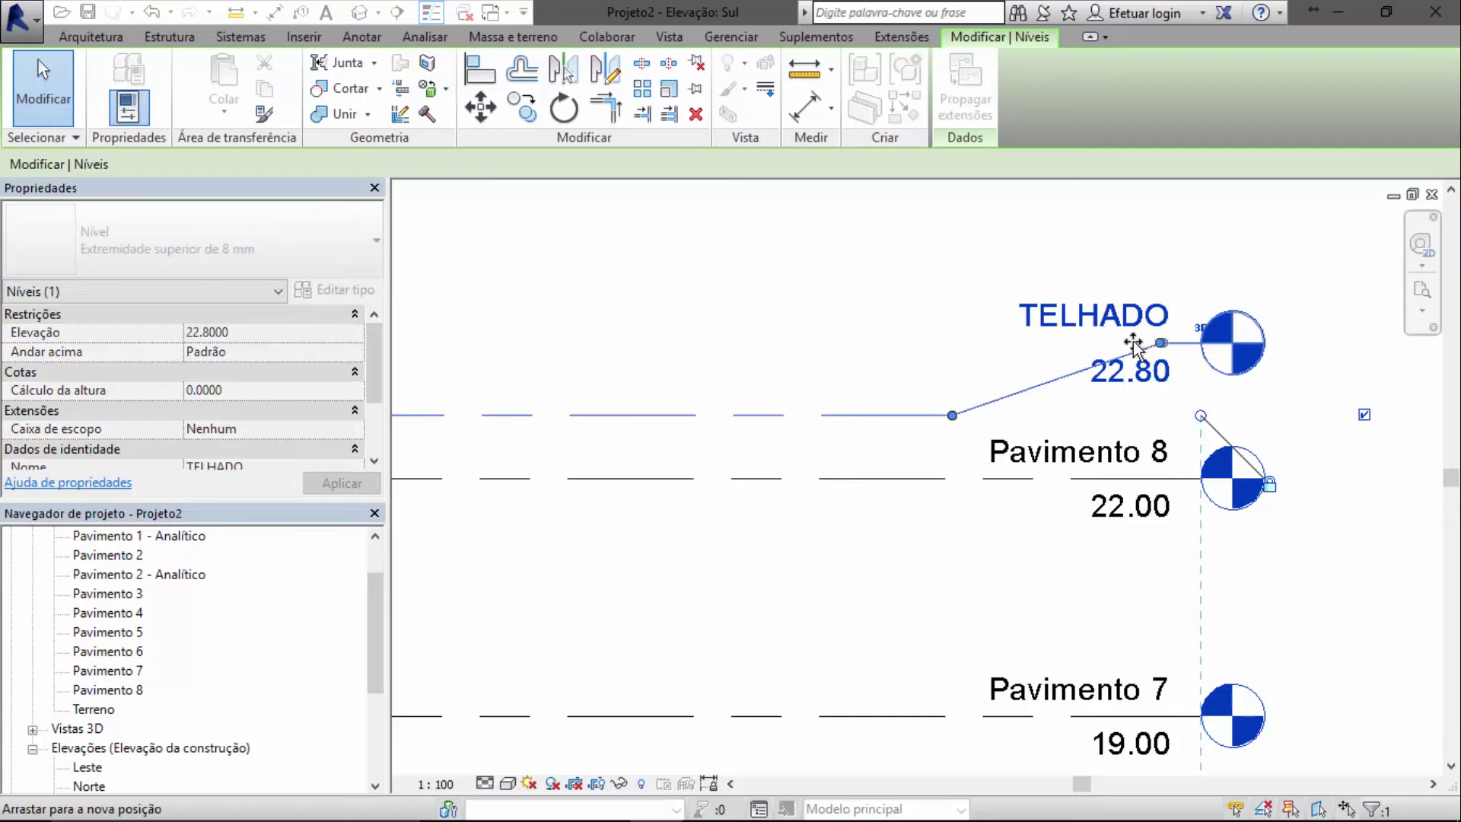
pyautogui.moveTo(1165, 347); pyautogui.dragTo(1013, 348)
pyautogui.click(951, 312)
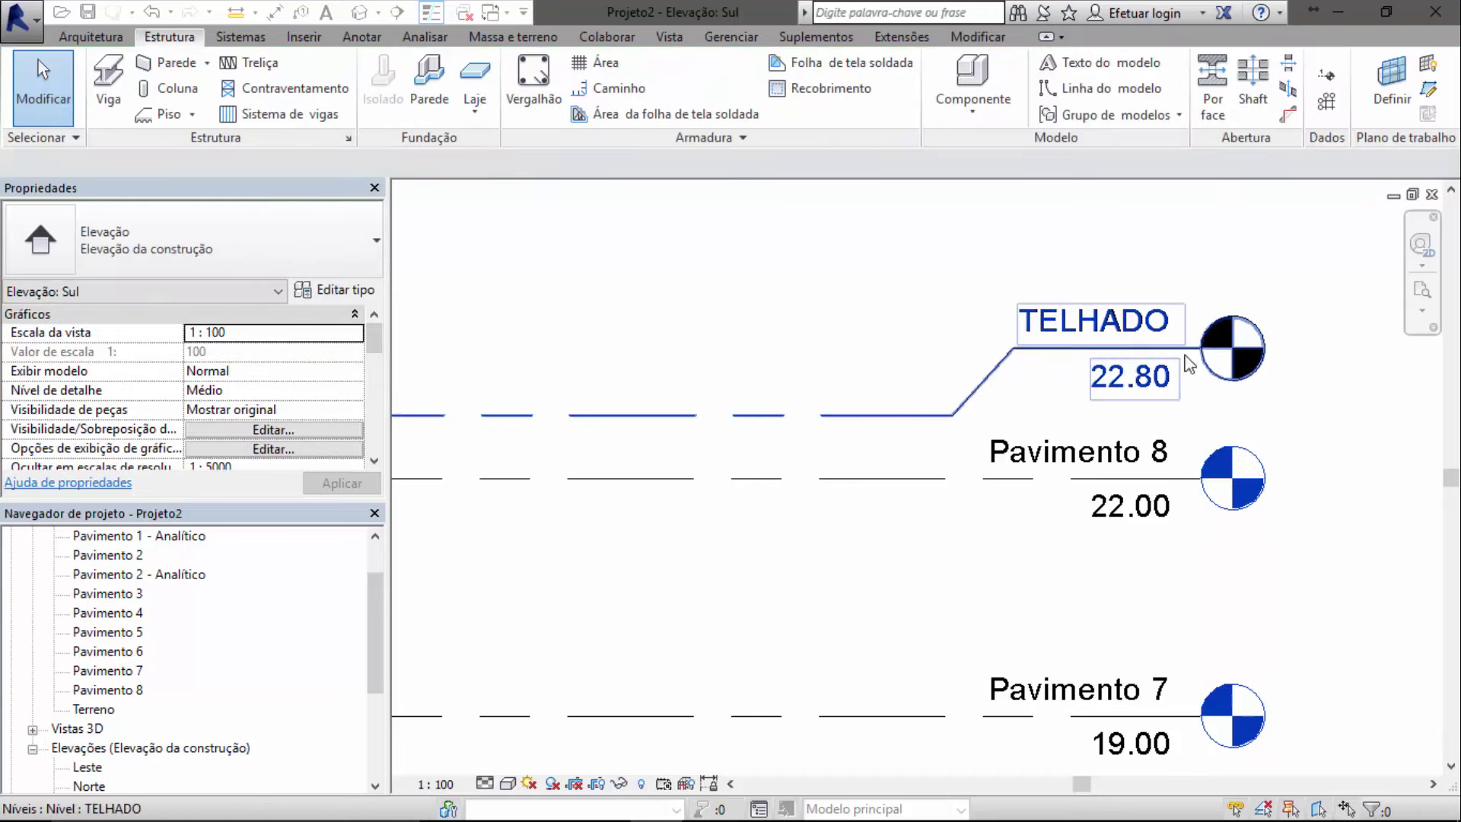
# Nudge the TELHADO head slightly higher above Pavimento 8's label
pyautogui.click(989, 403)
pyautogui.moveTo(868, 418); pyautogui.dragTo(951, 377, button='middle')
pyautogui.scroll(-2, 1065, 343)
pyautogui.moveTo(1085, 286)
pyautogui.mouseDown(button='middle')
pyautogui.moveTo(1163, 385)
pyautogui.moveTo(861, 394)
pyautogui.mouseUp(button='middle')
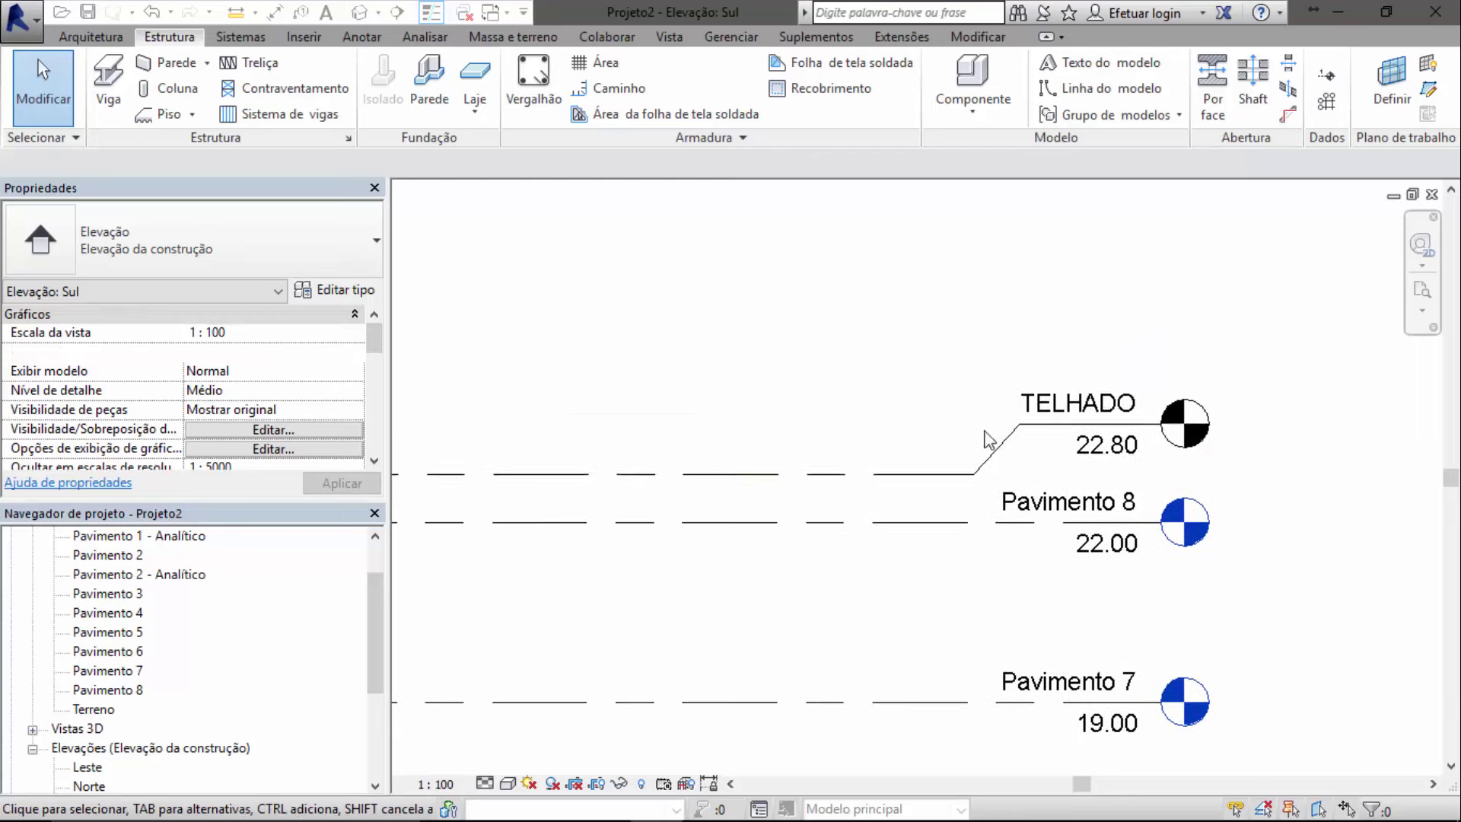
pyautogui.click(1094, 425)
pyautogui.moveTo(1021, 431)
pyautogui.mouseDown()
pyautogui.moveTo(1027, 334)
pyautogui.moveTo(1031, 431)
pyautogui.mouseUp()
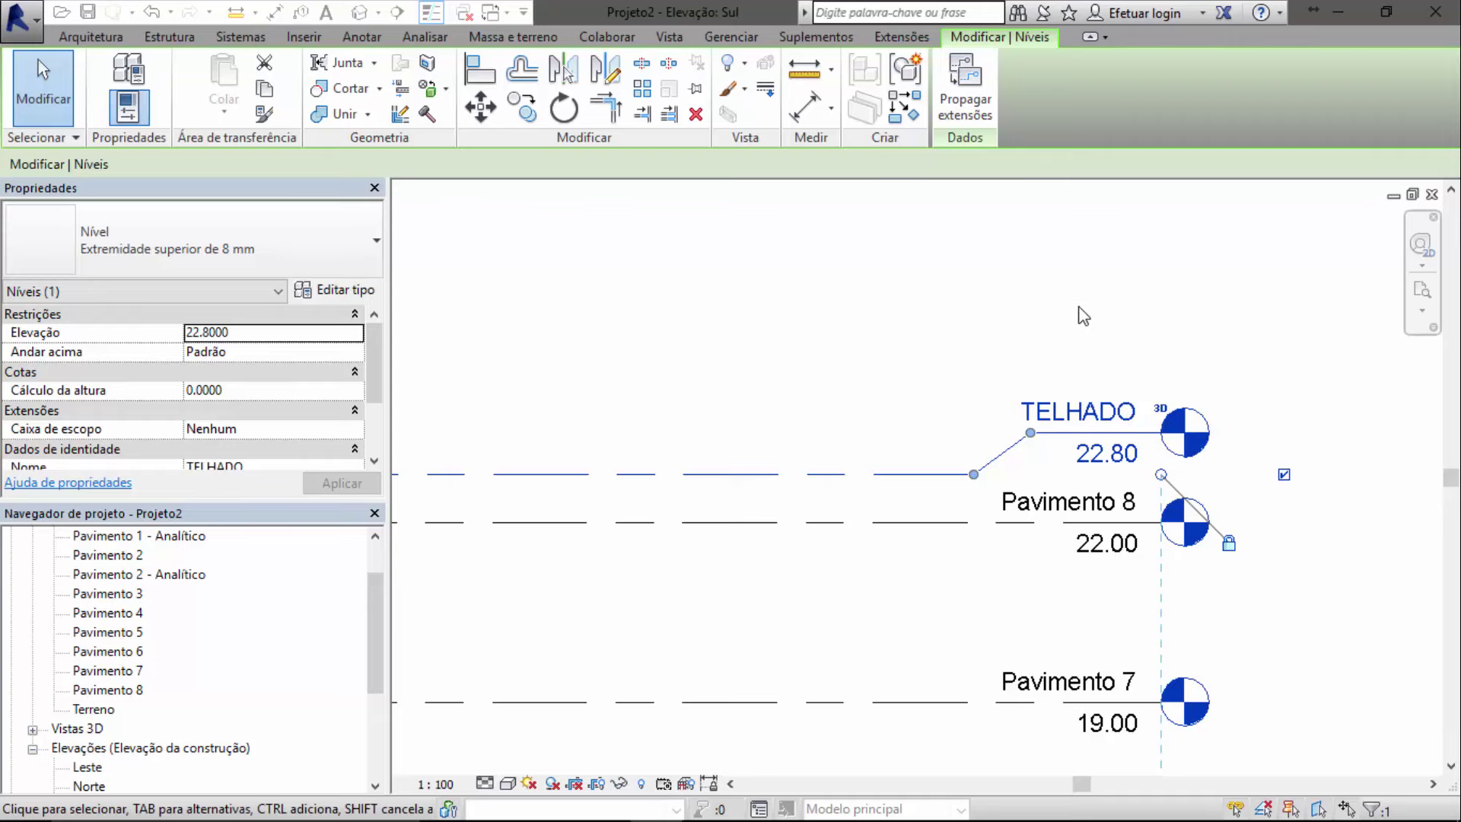
pyautogui.click(1018, 313)
pyautogui.scroll(-2, 999, 359)
pyautogui.scroll(-1, 906, 487)
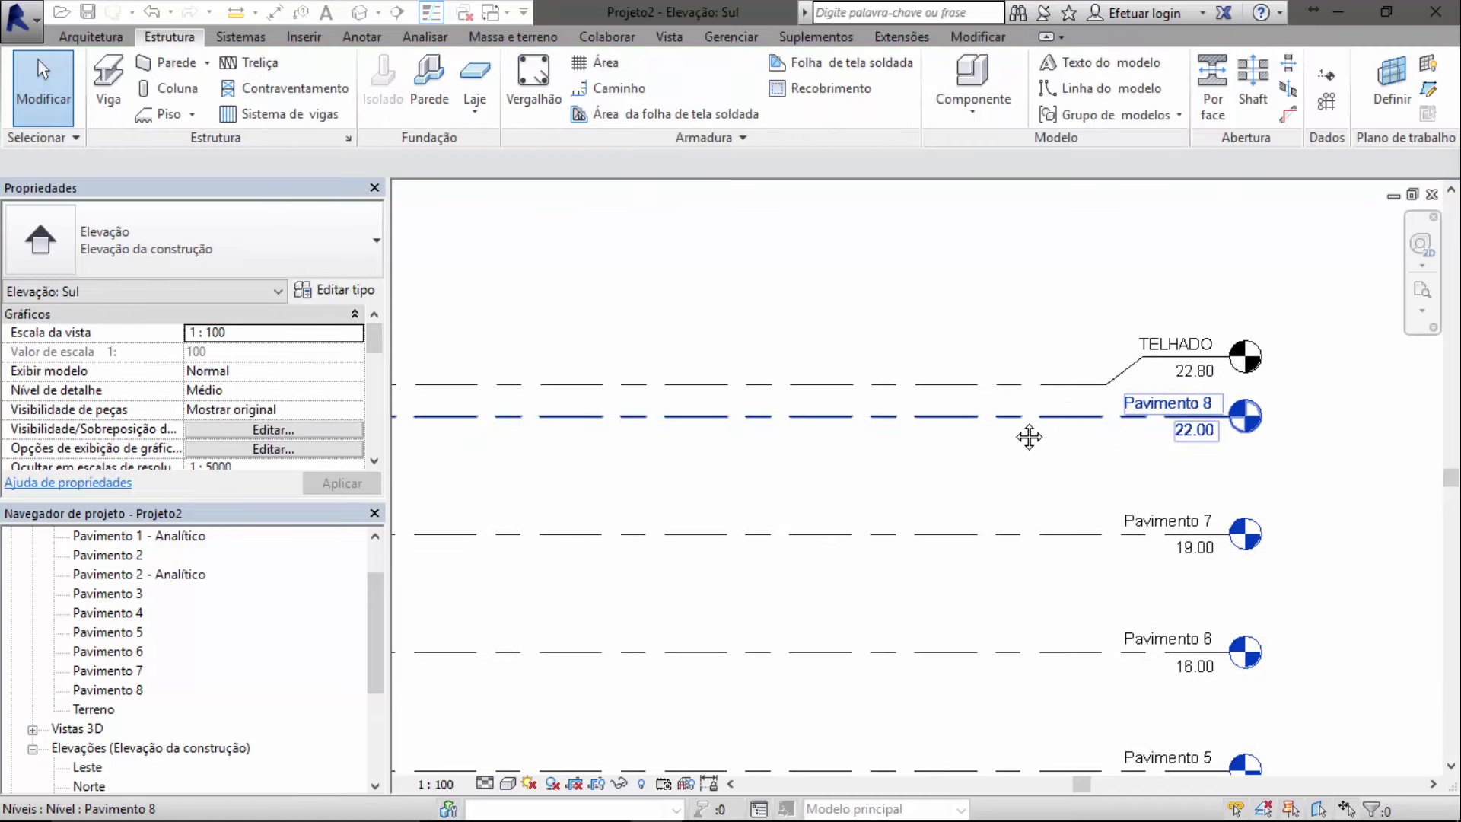
pyautogui.scroll(-1, 1031, 434)
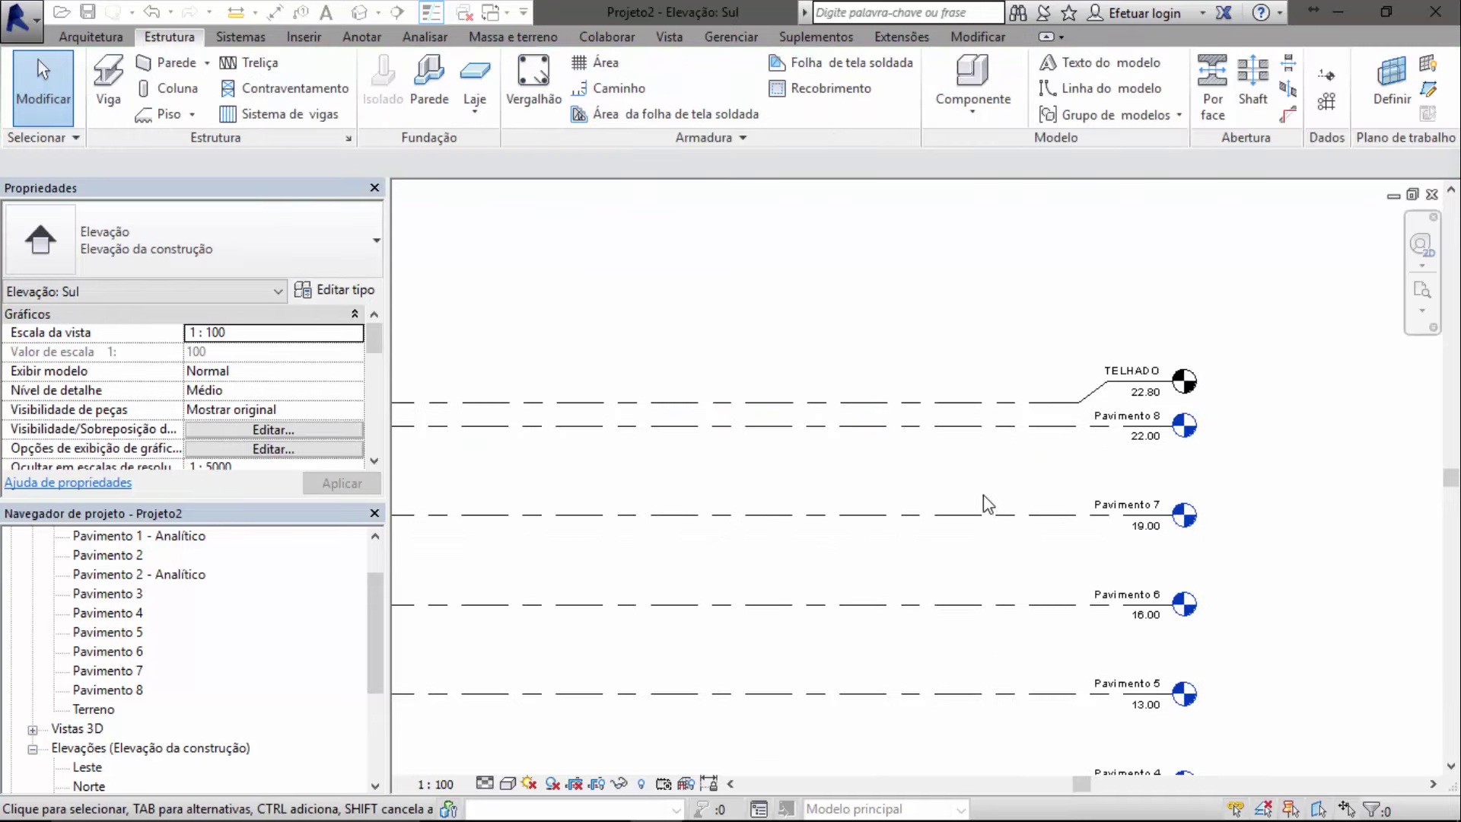
pyautogui.moveTo(930, 510); pyautogui.dragTo(1037, 478, button='middle')
pyautogui.moveTo(1054, 595); pyautogui.dragTo(1037, 466, button='middle')
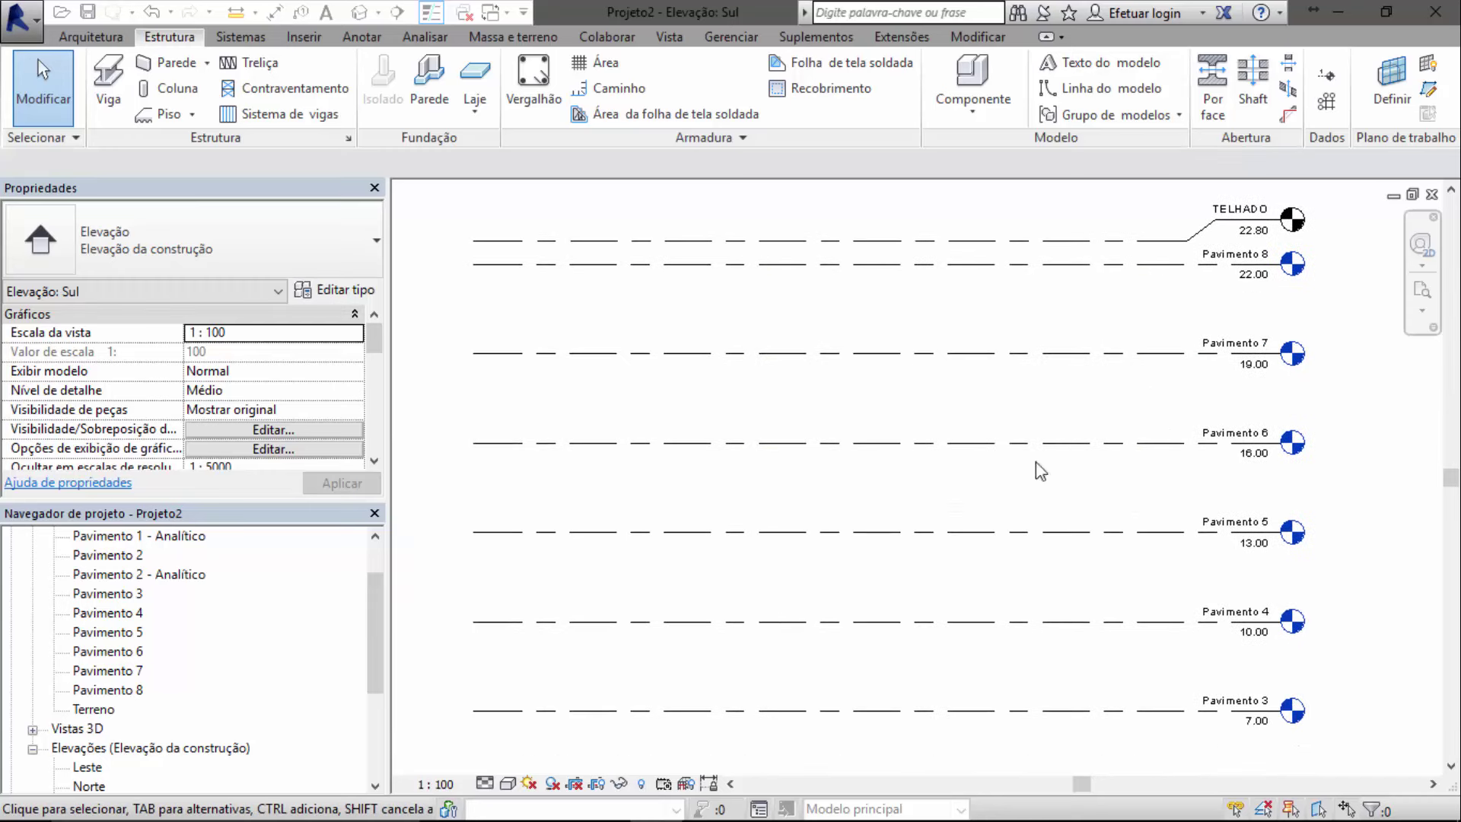